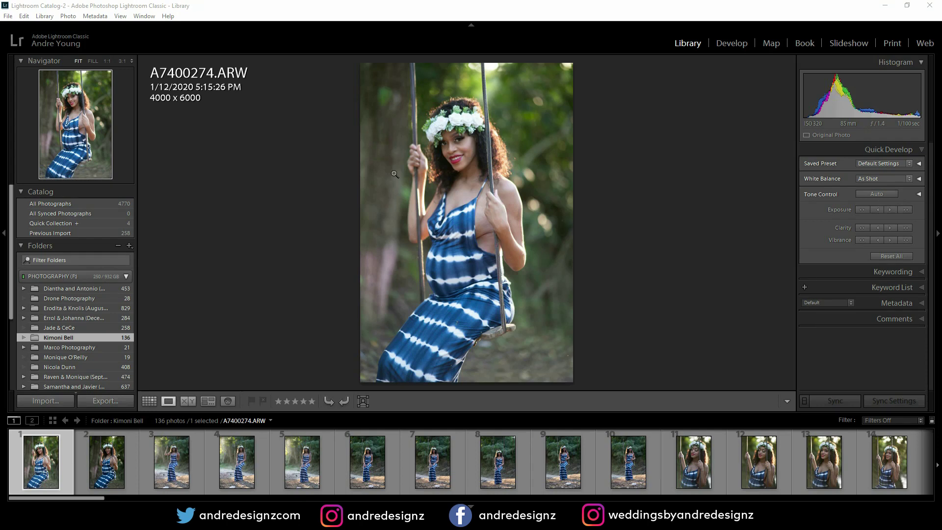
- Browse the blue-dress photos one by one, from A7400274.ARW through the swing, bench and riverside shots to A7400316.ARW
click(123, 473)
key(Right)
key(Right)
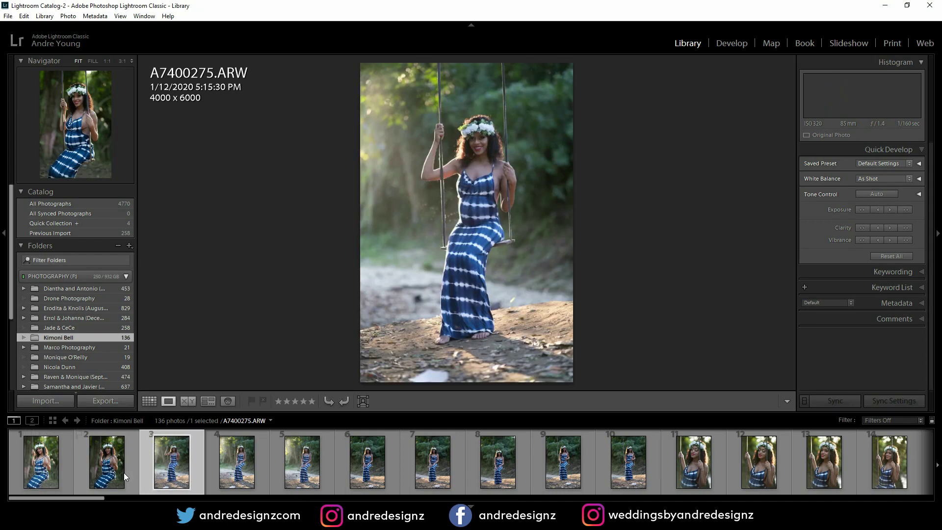
key(Right)
key(Right)
key(Right)
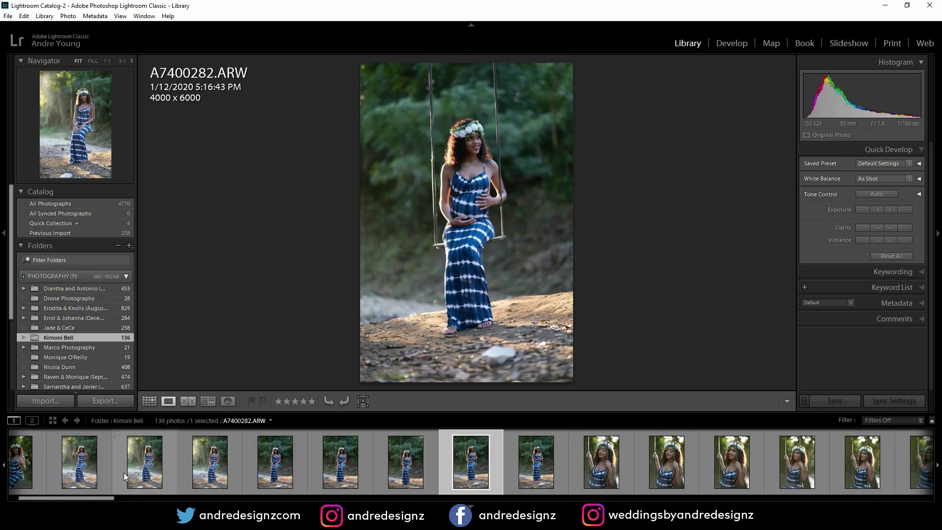
key(Right)
key(Right)
key(Right)
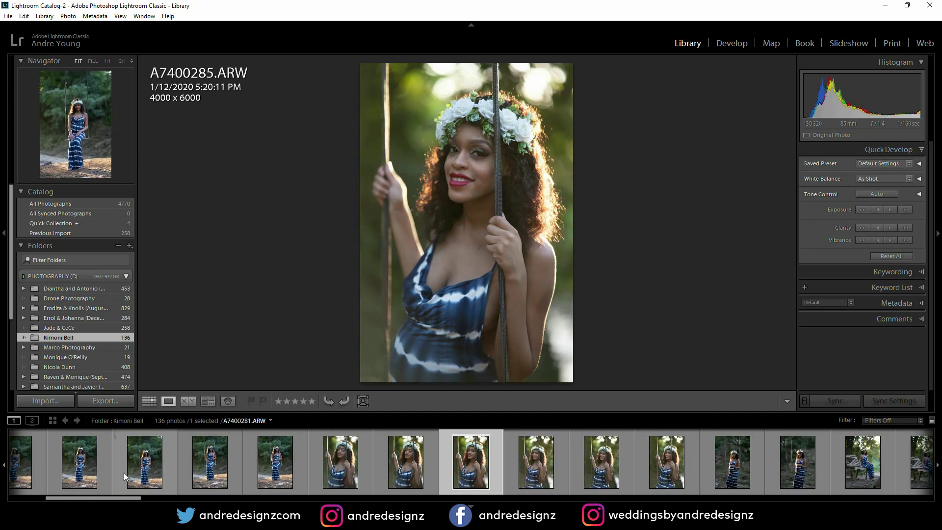
key(Right)
key(Right)
key(Right)
key(Right)
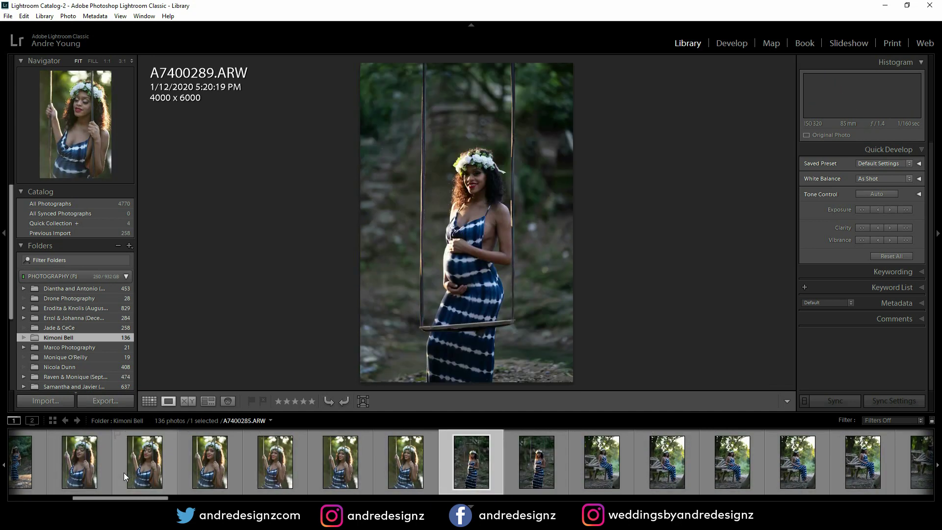
key(Right)
key(Right)
key(Right)
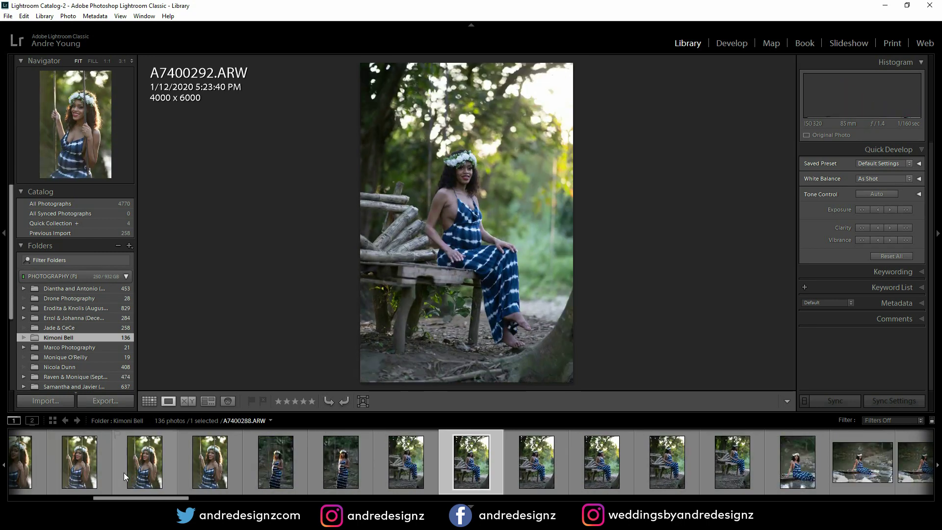
key(Right)
key(Right)
key(Right)
key(Right)
key(Right)
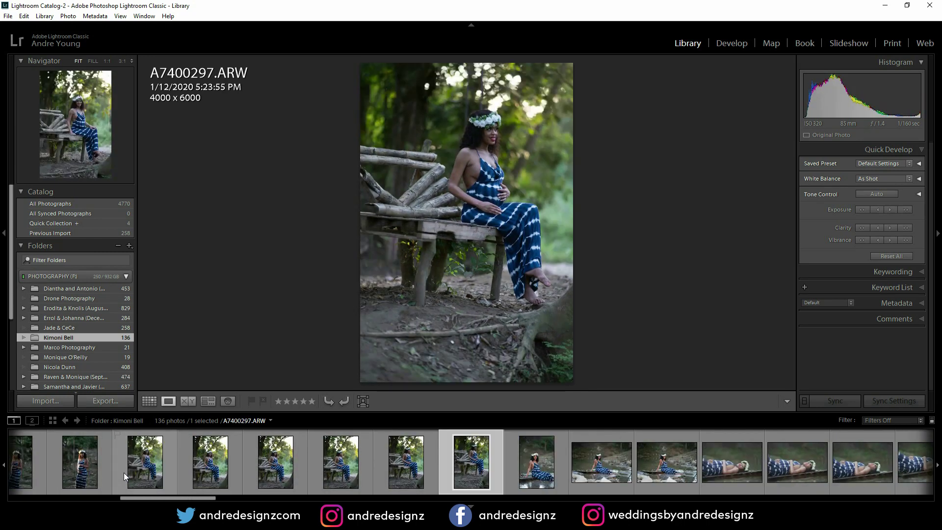
key(Right)
key(Right)
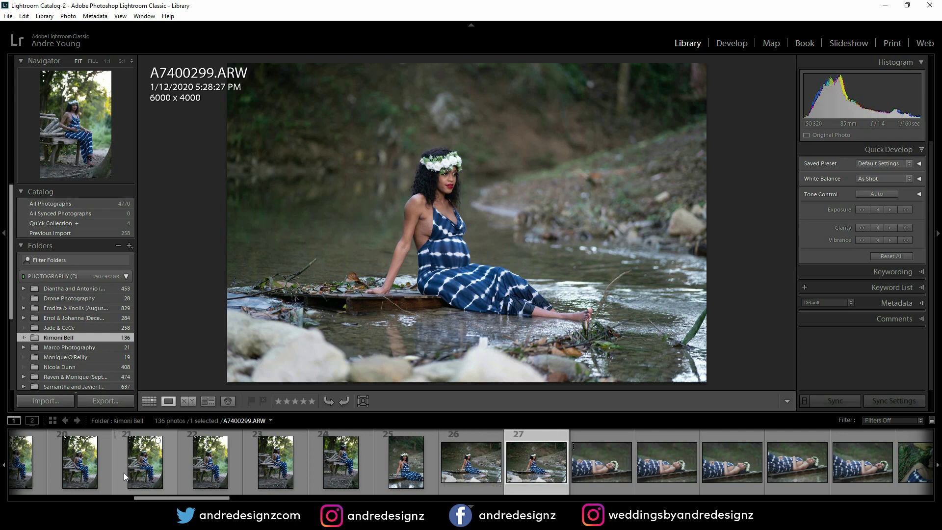
key(Right)
key(Right)
key(Right)
key(Right)
key(Right)
key(Right)
key(Right)
key(Right)
key(Right)
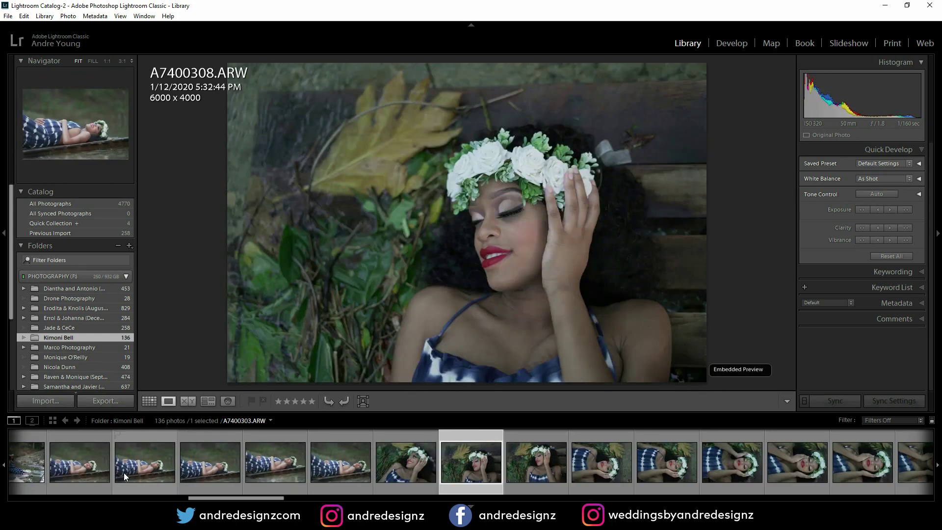
key(Right)
key(Right)
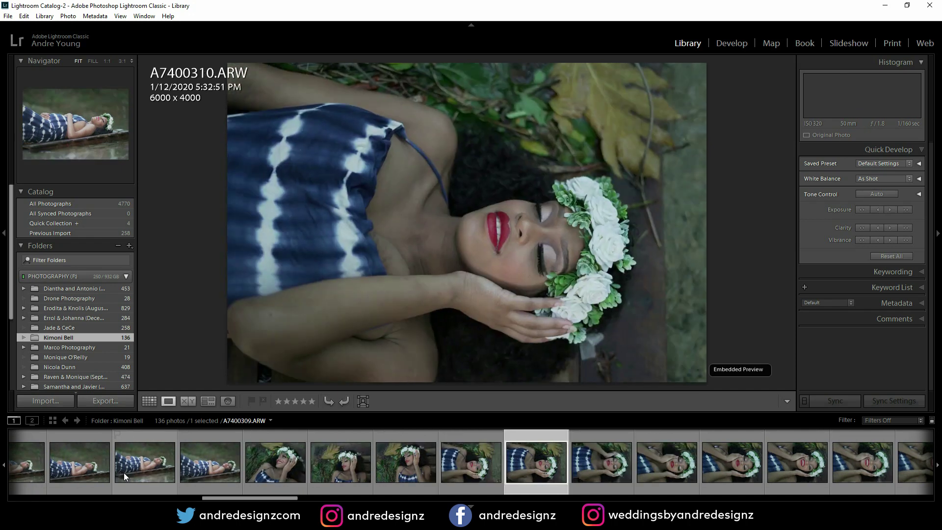
key(Right)
key(Right)
key(Right)
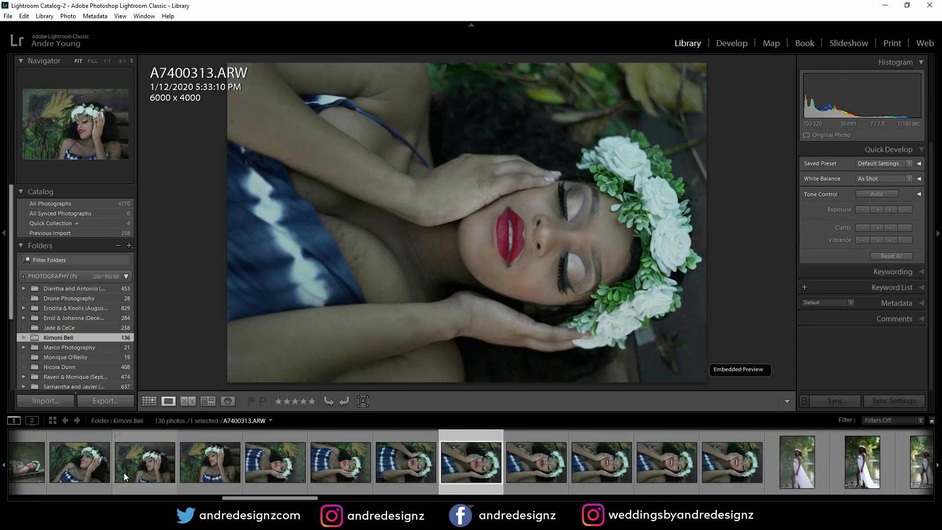
key(Right)
key(Right)
key(Right)
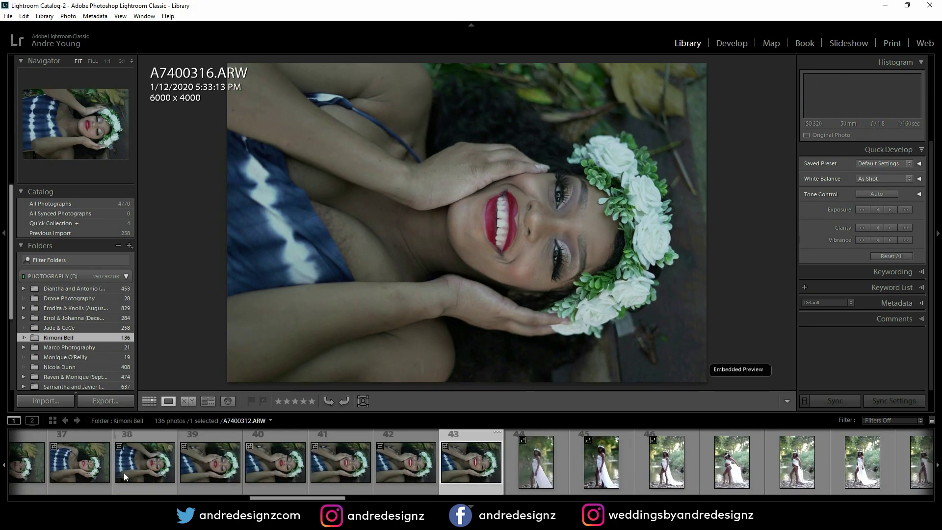
- Browse the white-dress riverbank photos one by one as far as A7400361.ARW
key(Right)
key(Right)
key(Right)
key(Right)
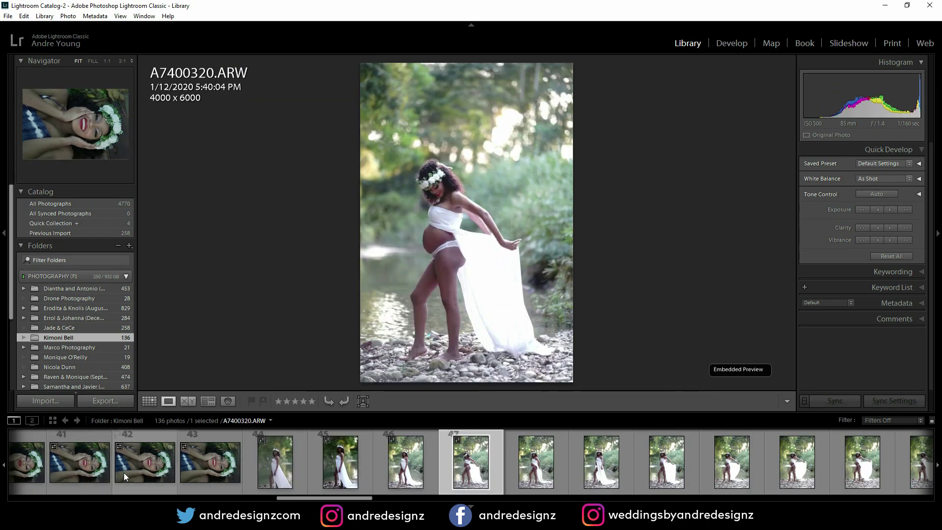
key(Right)
key(Right)
key(Right)
key(Right)
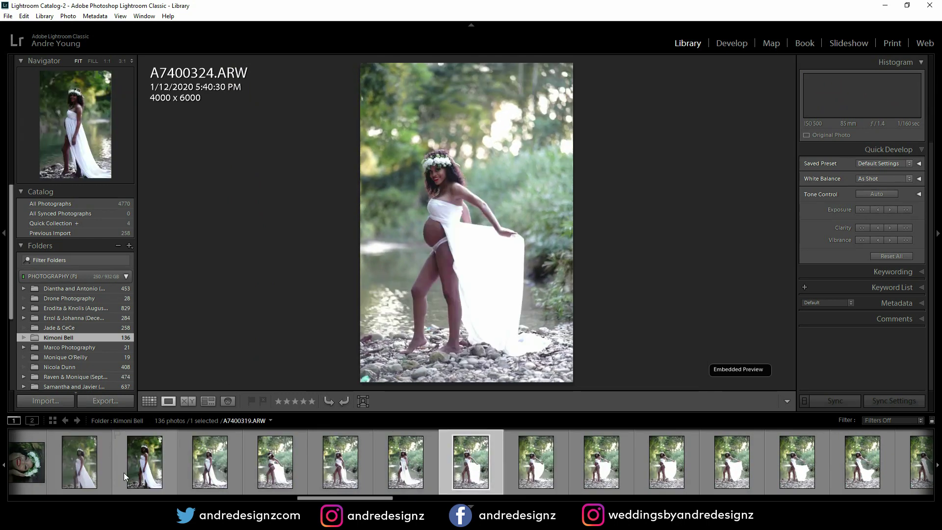
key(Right)
key(Right)
key(Right)
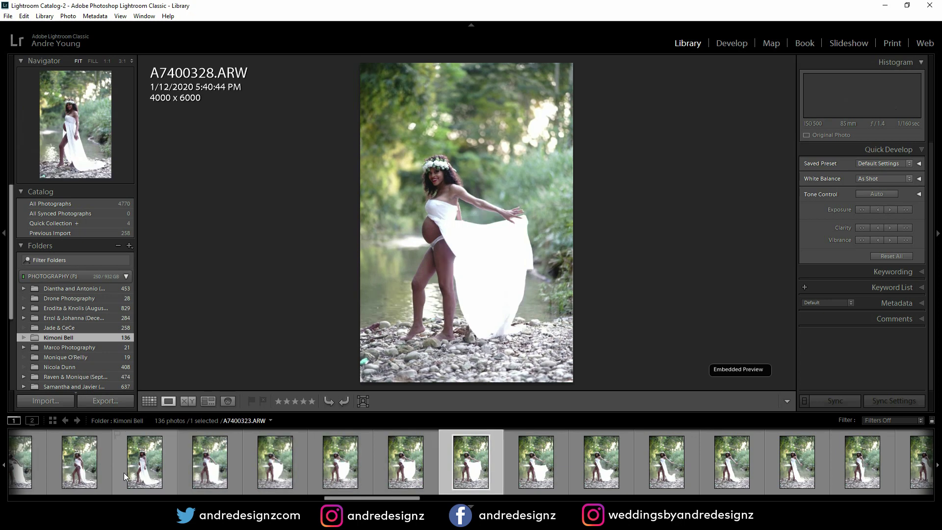
key(Right)
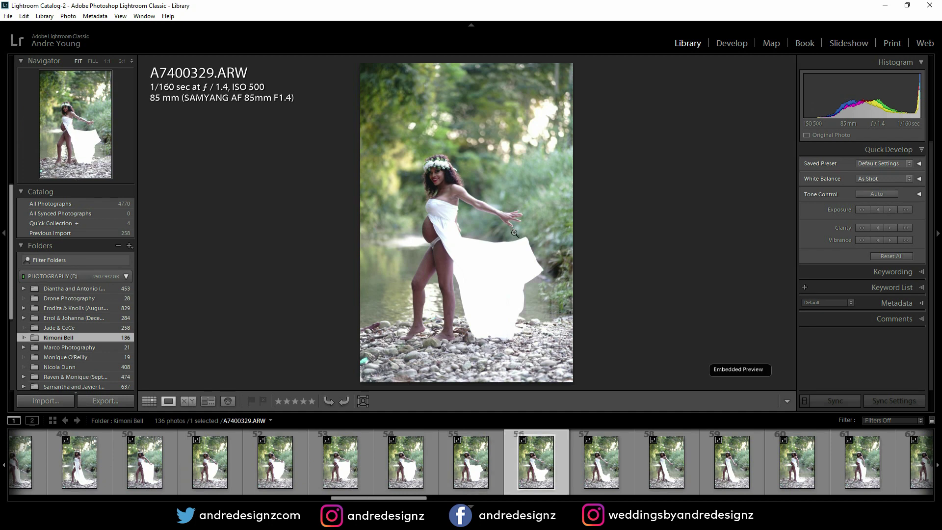
key(Right)
key(Right)
key(Right)
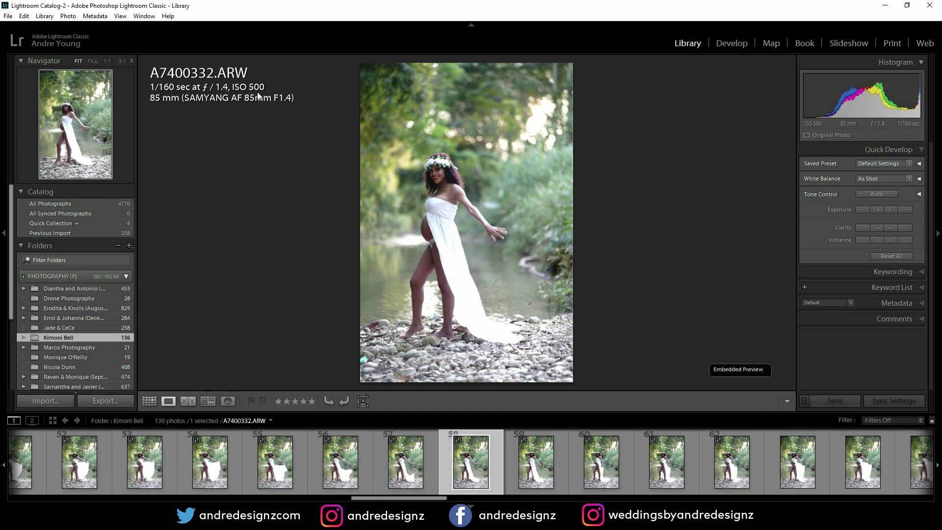
key(Right)
key(Right)
key(Right)
key(Right)
key(Right)
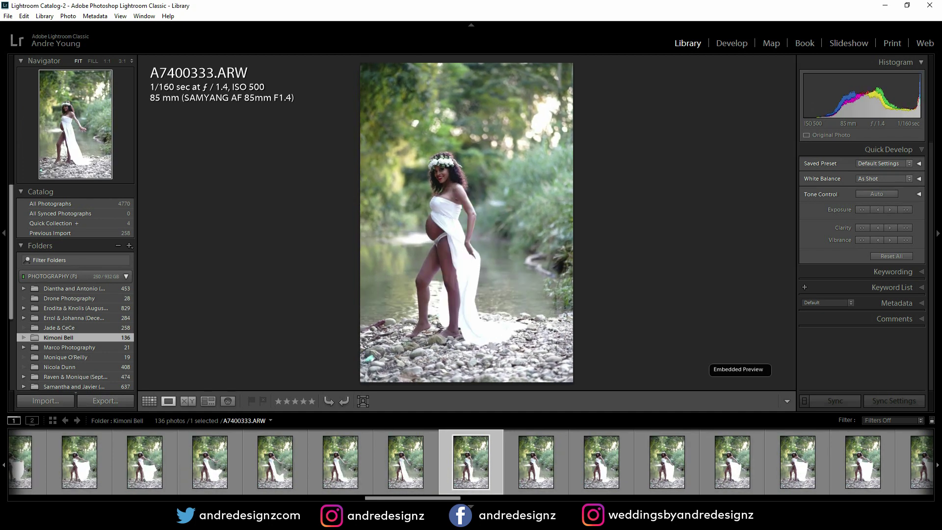
key(Right)
key(Right)
key(Right)
key(Right)
key(Right)
key(Right)
key(Right)
key(Right)
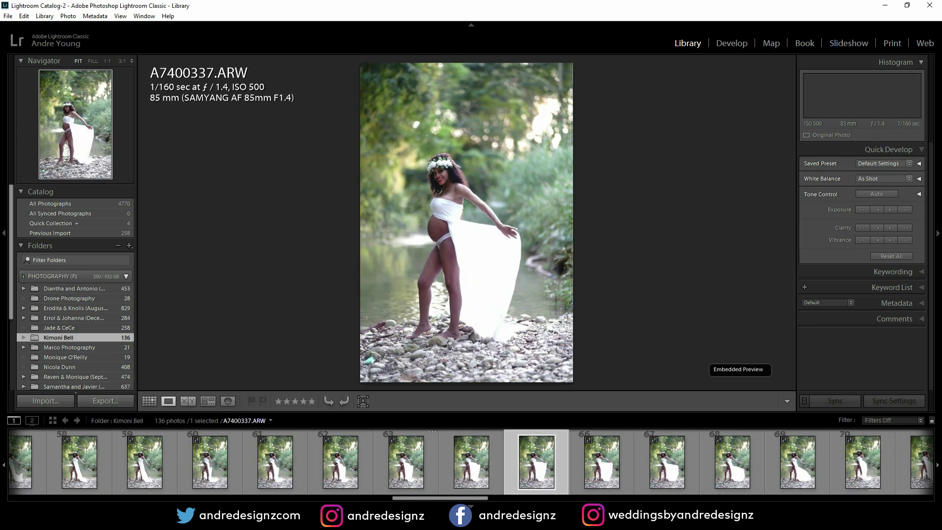
key(Right)
key(Right)
key(Right)
key(Right)
key(Right)
key(Right)
key(Right)
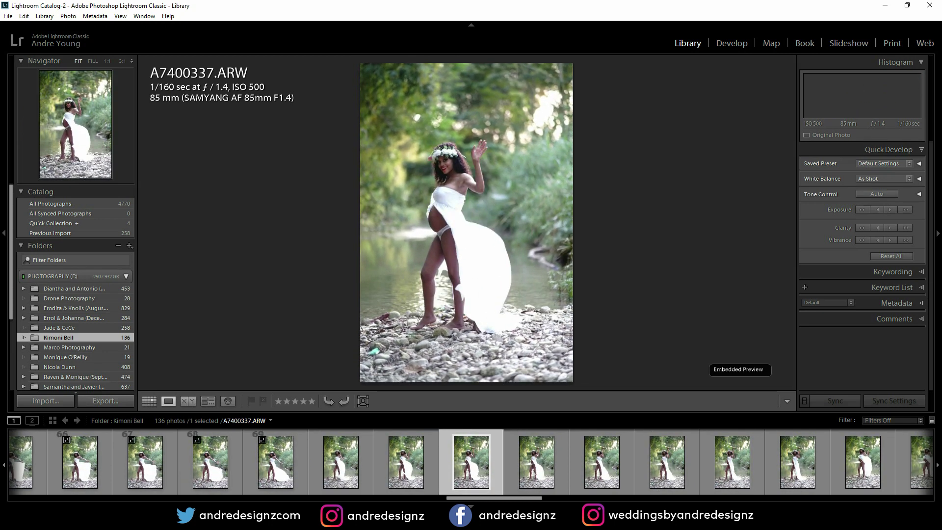
key(Right)
key(Right)
key(Right)
key(Right)
key(Right)
key(Right)
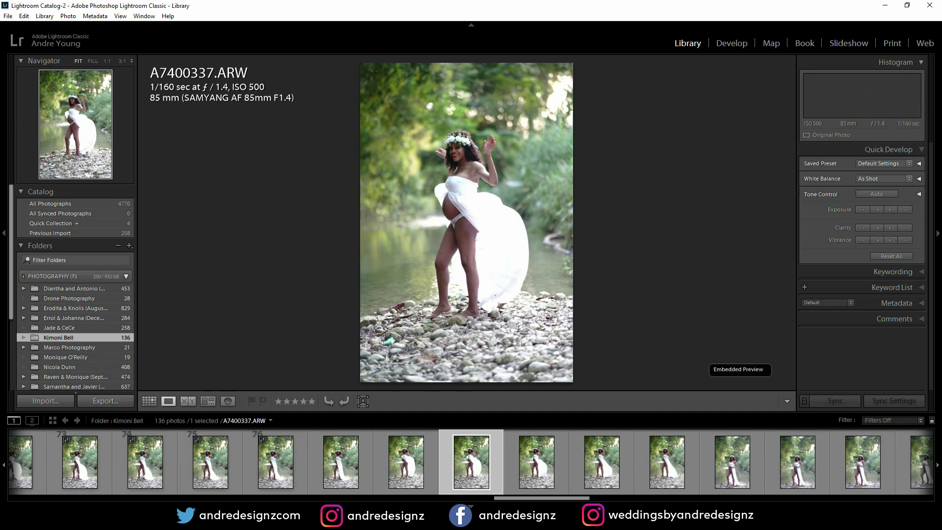
key(Right)
key(Right)
key(Right)
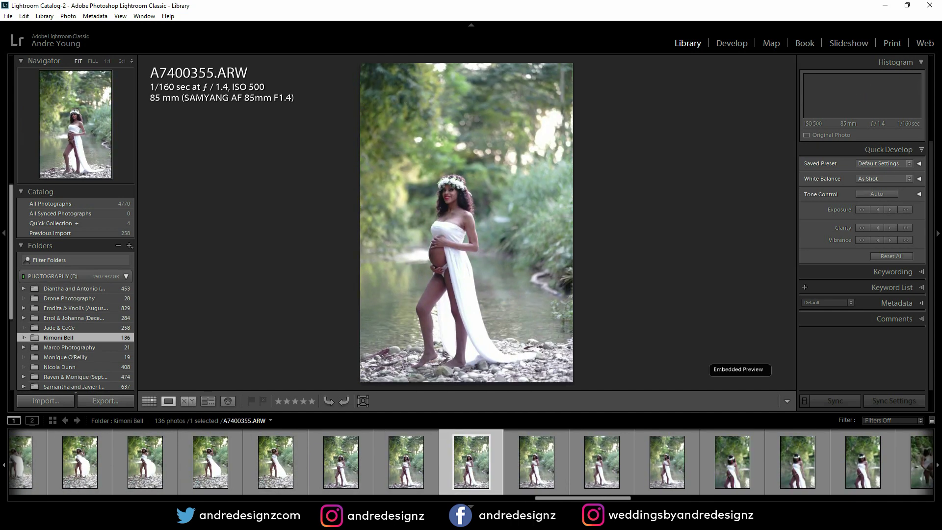
- Inspect A7400361.ARW at 1:1, restore the fit view and move on to A7400362.ARW
click(432, 300)
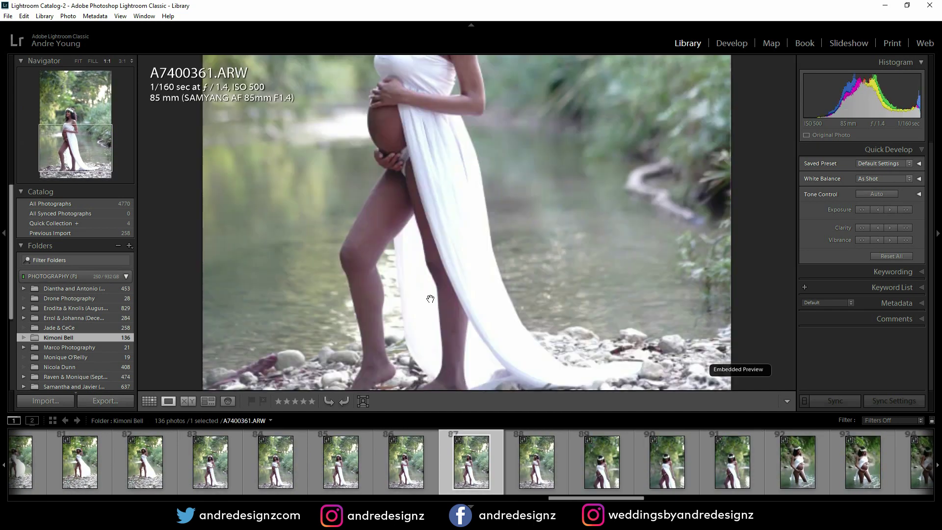
click(390, 241)
key(Right)
key(Right)
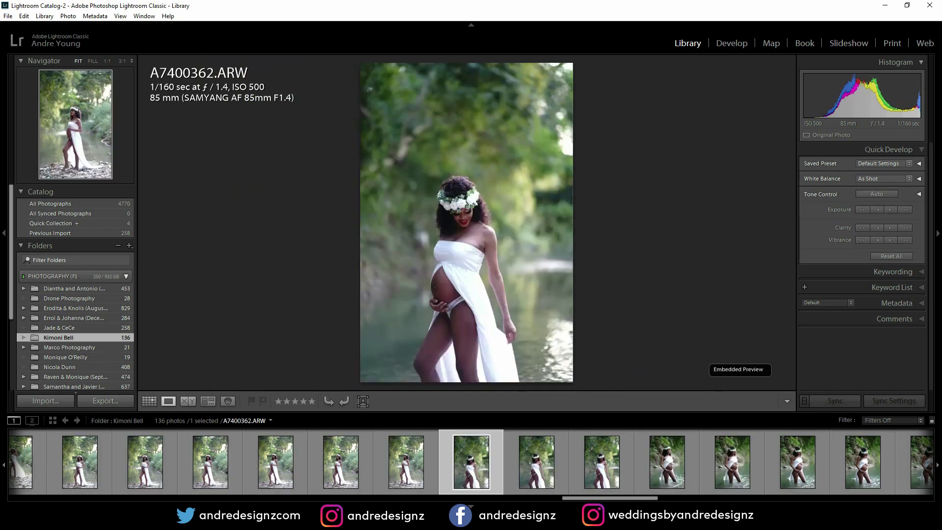
- Browse the photos of the model standing and sitting in the river, up to A7400387.ARW
key(Right)
key(Right)
key(Right)
key(Right)
key(Right)
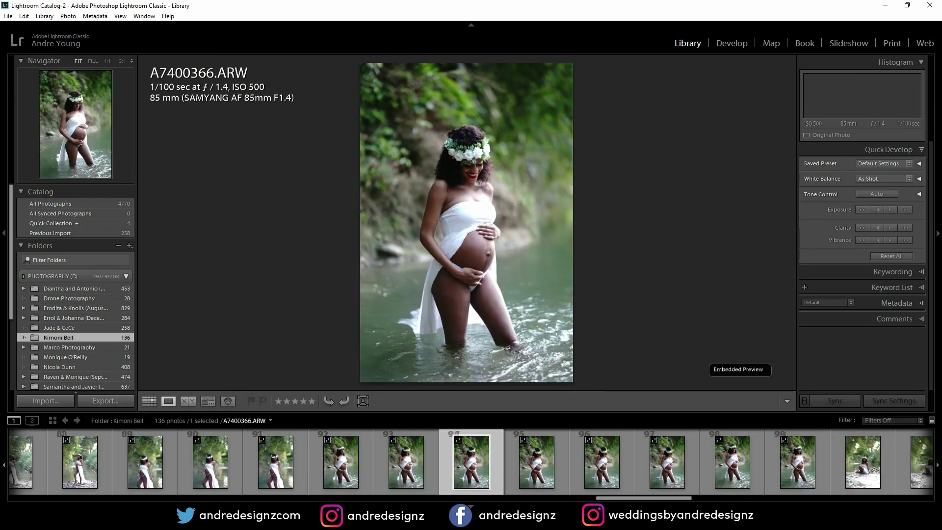
key(Right)
key(Right)
key(Right)
key(Right)
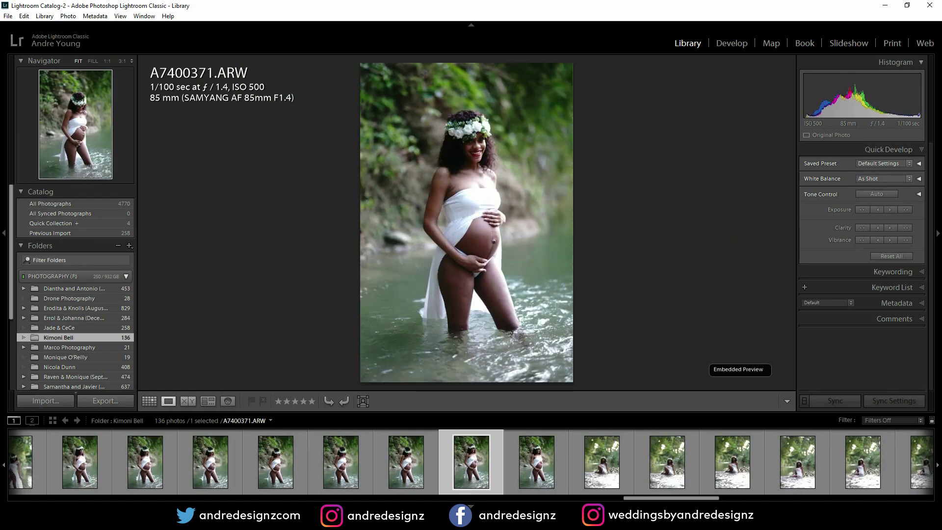
key(Right)
key(Right)
key(Right)
key(Right)
key(Right)
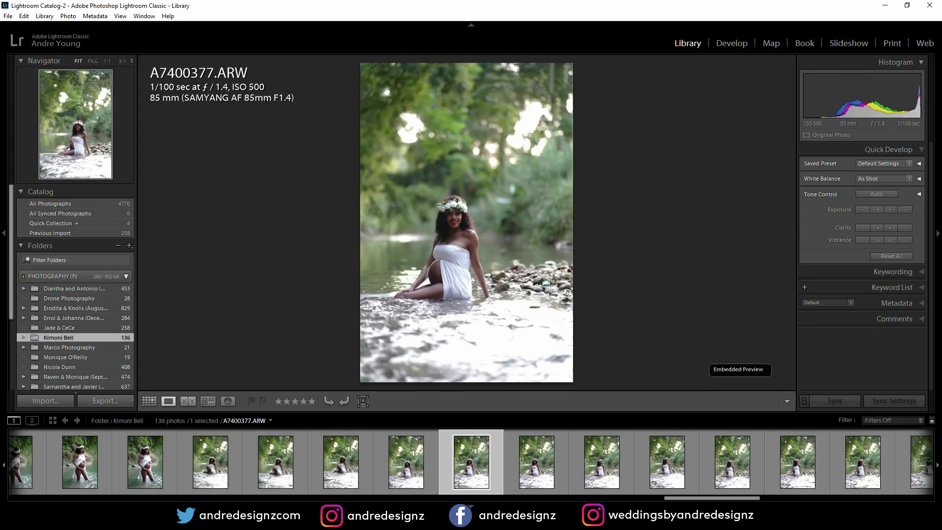
key(Right)
key(Right)
key(Right)
key(Right)
key(Right)
key(Right)
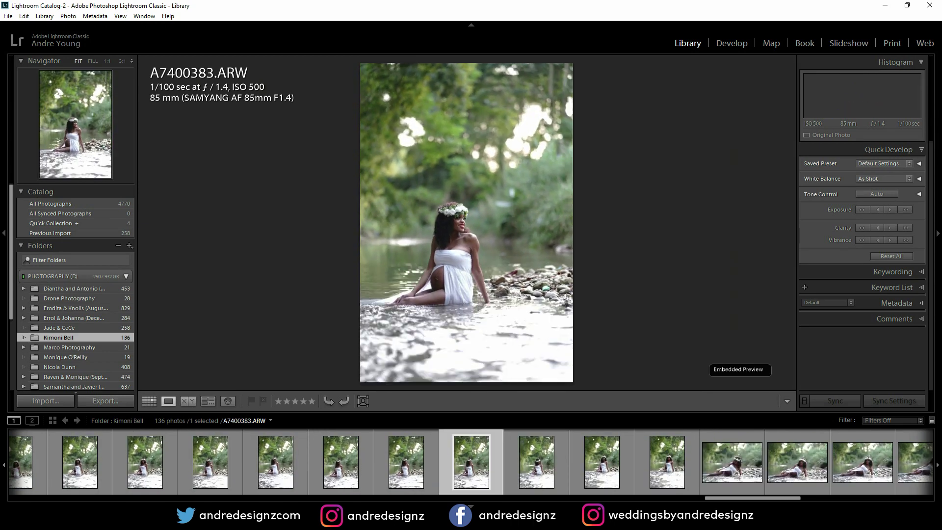
key(Right)
key(Right)
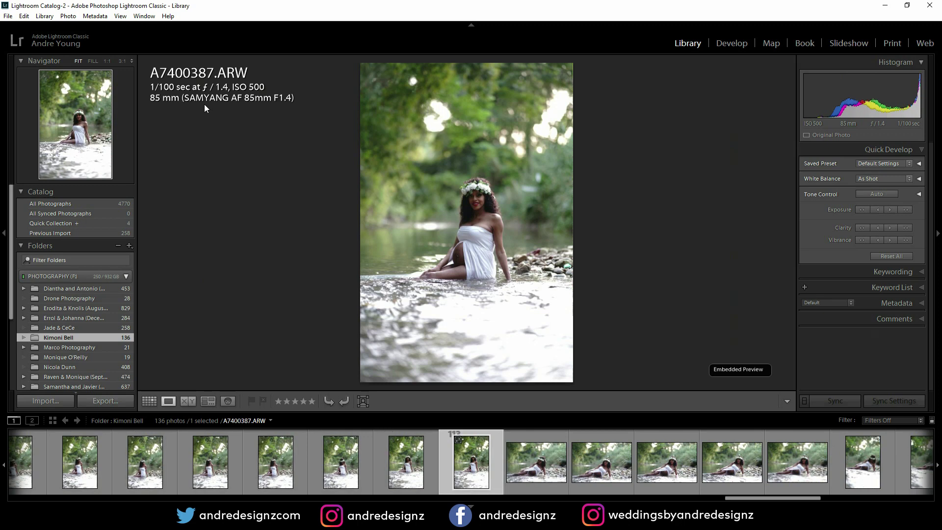
- Switch the photo info overlay to show the capture date and pixel dimensions
key(i)
key(i)
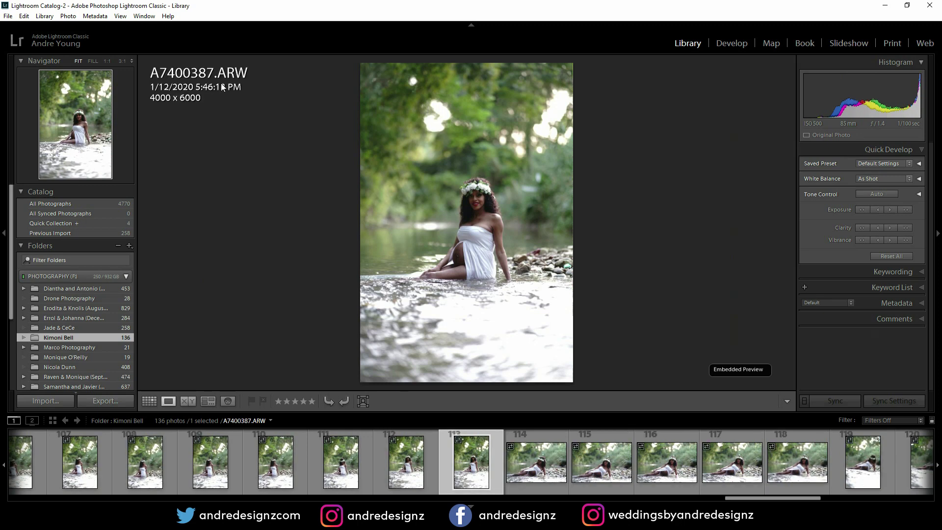
- Browse the remaining reclining and standing river photos to the end of the folder
key(Right)
key(Right)
key(Right)
key(Right)
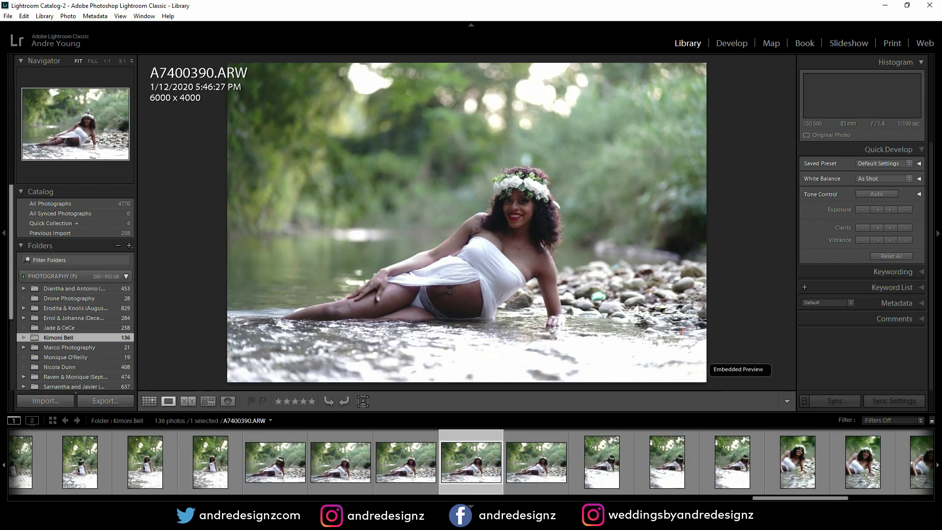
key(Right)
key(Right)
key(Right)
key(Right)
key(Right)
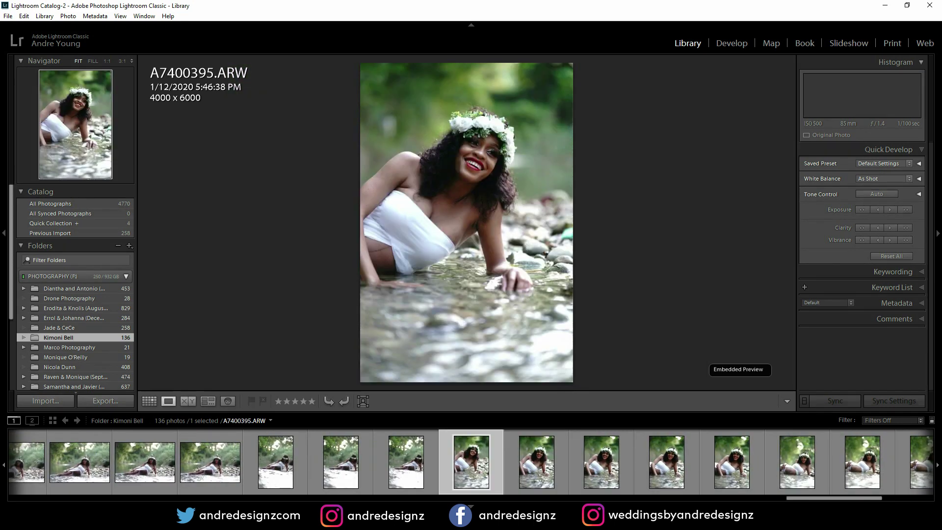
key(Right)
key(Right)
key(Right)
key(Right)
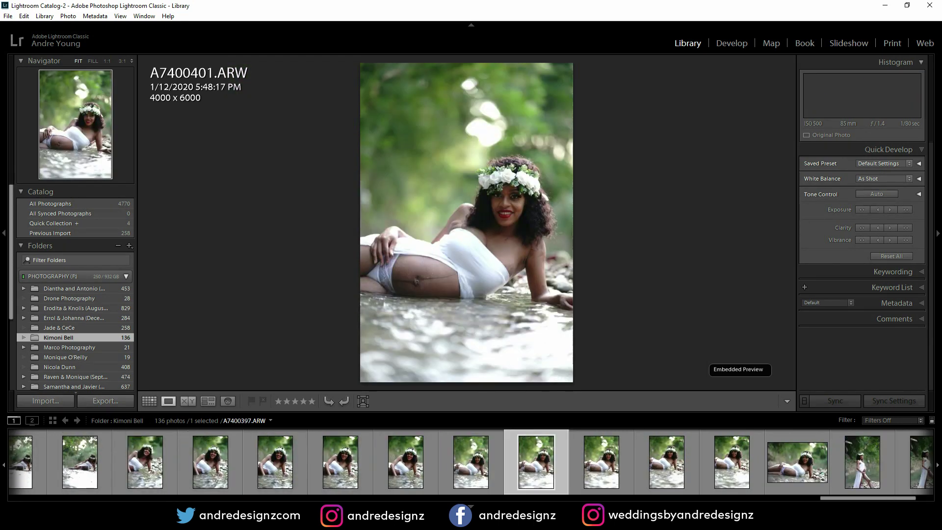
key(Right)
key(Right)
key(Right)
key(Right)
key(Right)
key(Right)
key(Right)
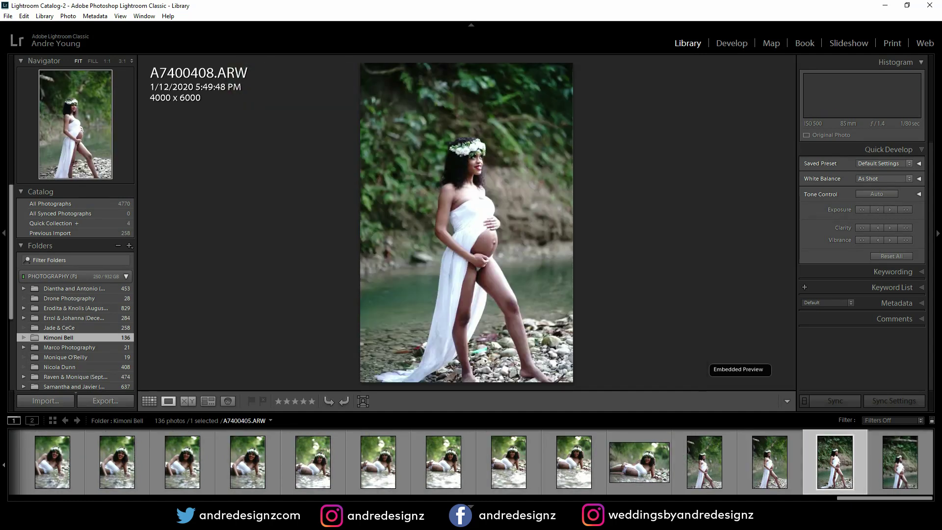
key(Right)
- Return to the folder's first photo, A7400274.ARW, and advance by one photo
drag(855, 498, 23, 498)
click(42, 466)
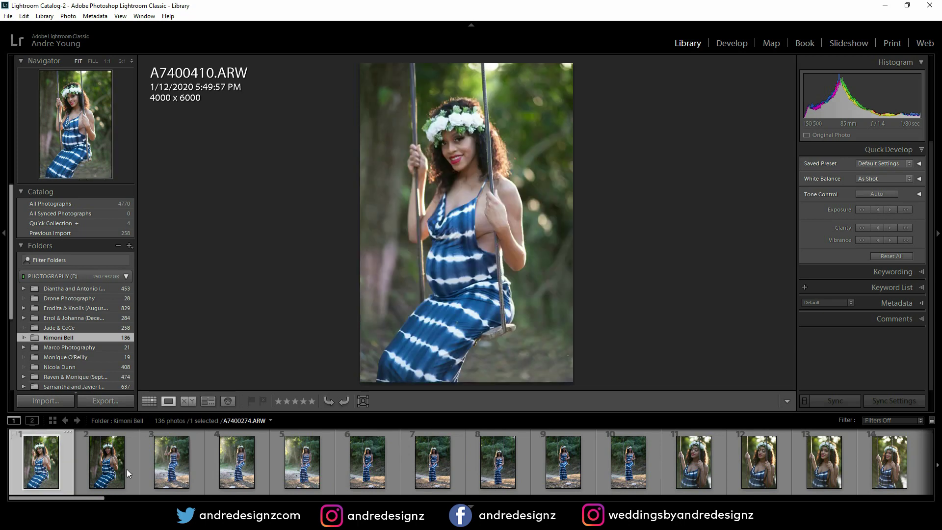
key(Right)
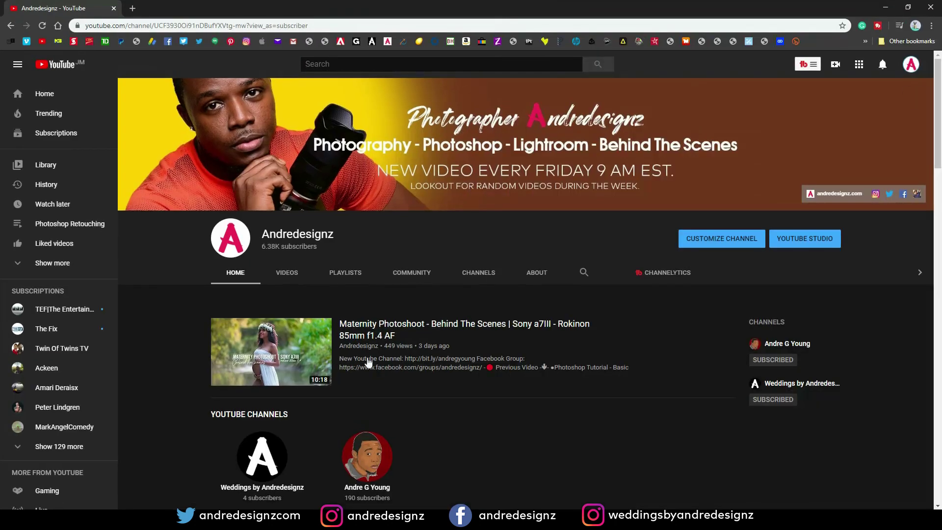
- Open the Weddings by Andredesignz YouTube channel from the Andredesignz channel page and look over its featured film and uploads
scroll(345, 364, down, 3)
scroll(345, 364, down, 1)
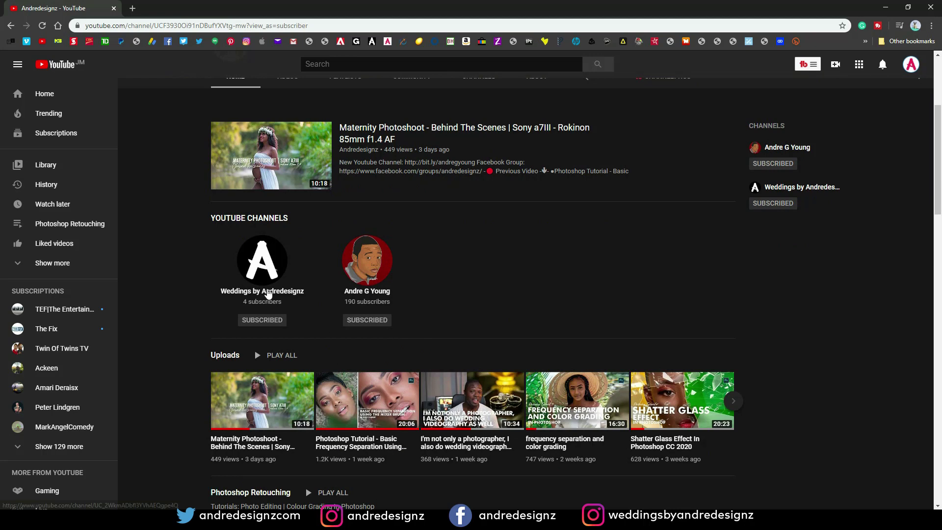
click(271, 295)
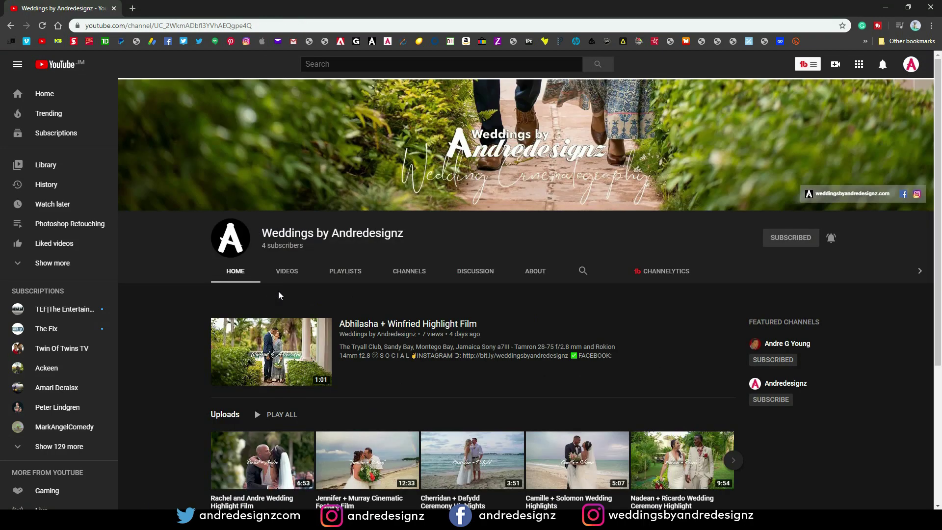
scroll(307, 297, down, 4)
scroll(308, 296, up, 3)
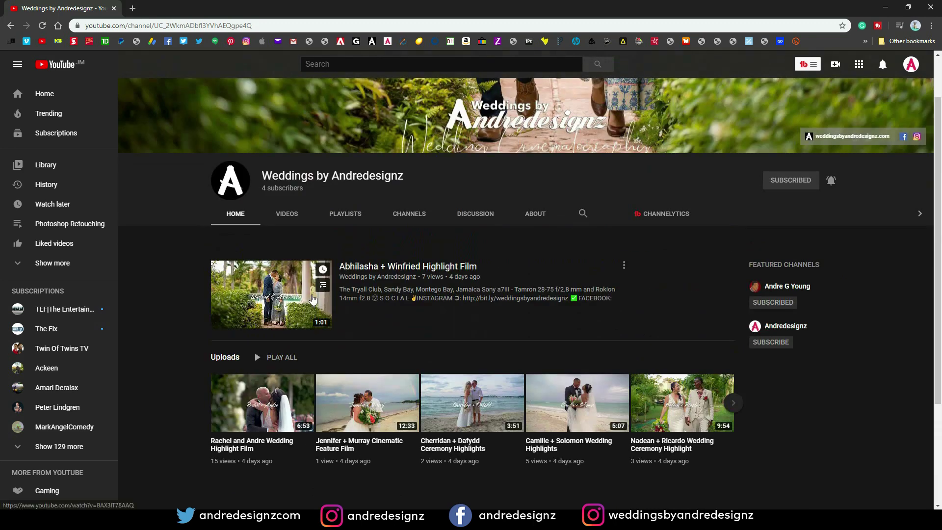
scroll(312, 298, up, 1)
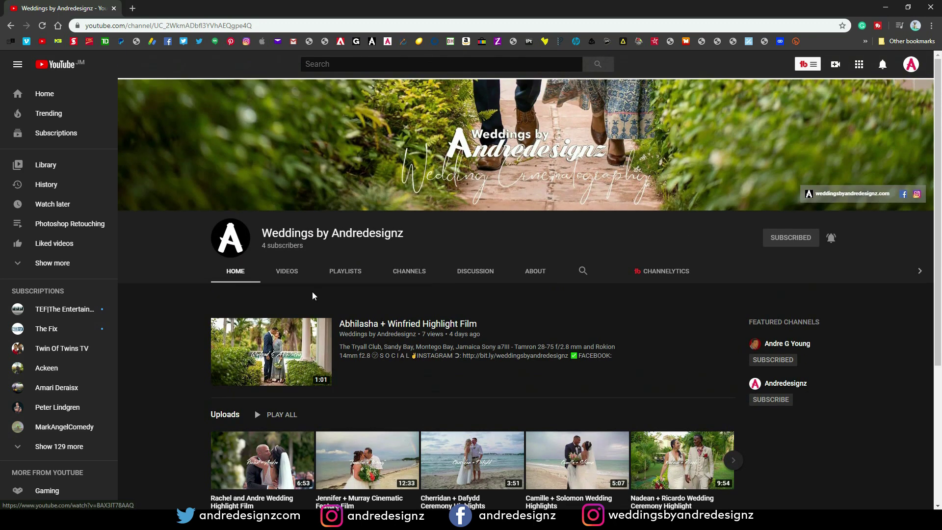
scroll(312, 298, down, 1)
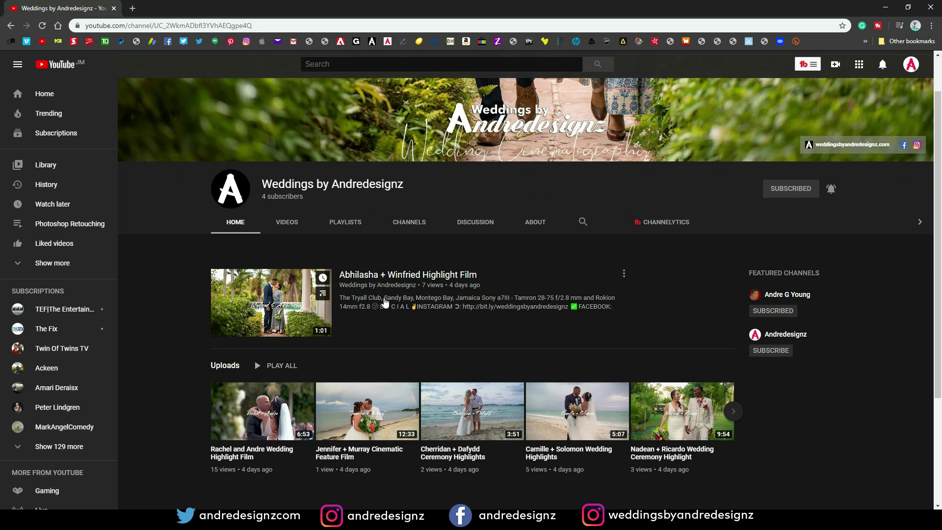
scroll(386, 302, up, 1)
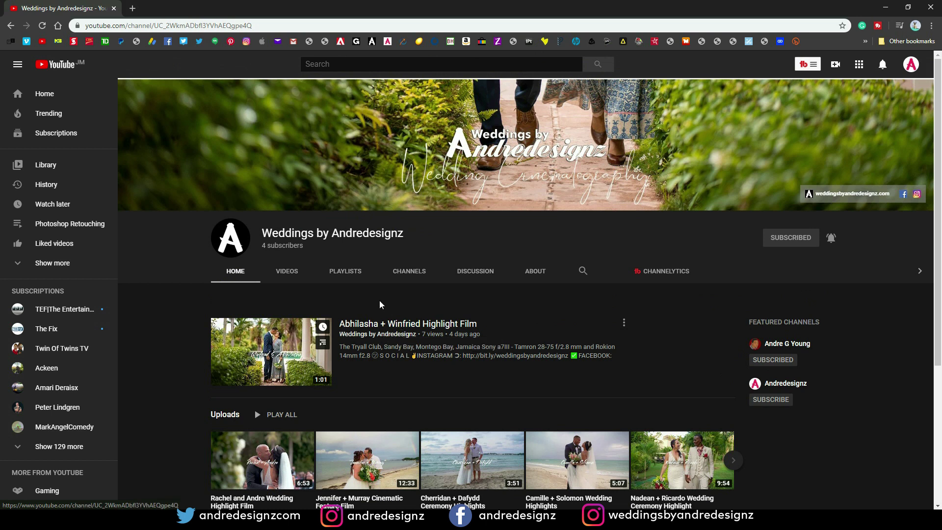
- Look over the creator's personal YouTube channel and its uploads, then close the browser to return to Photoshop
click(778, 346)
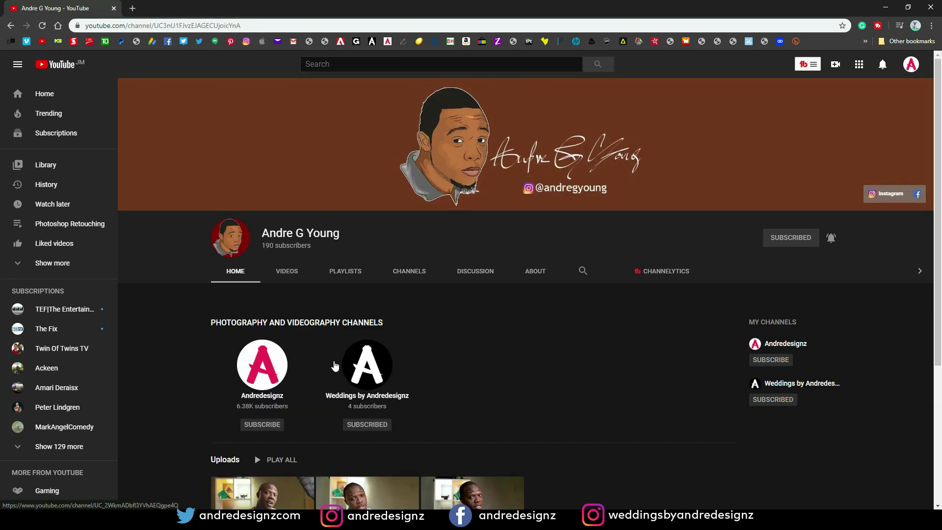
scroll(335, 366, down, 3)
scroll(285, 195, up, 2)
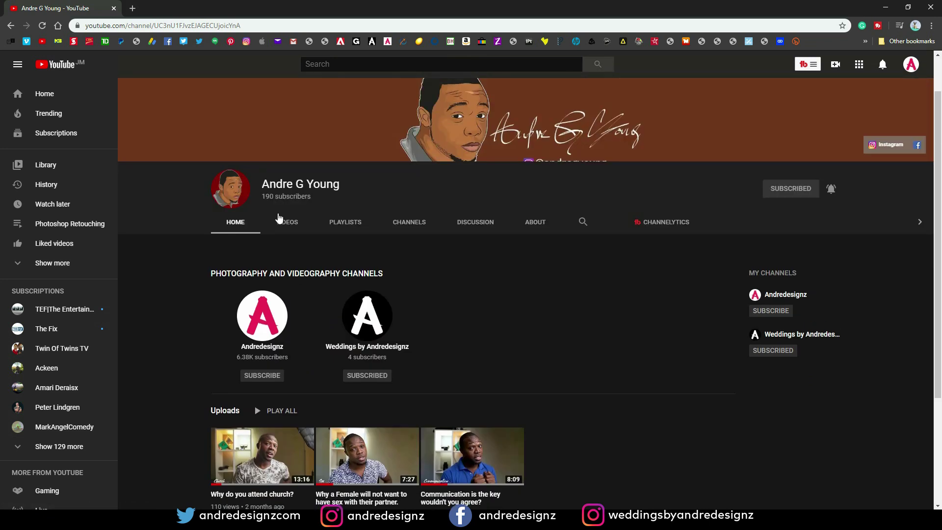
scroll(385, 288, down, 3)
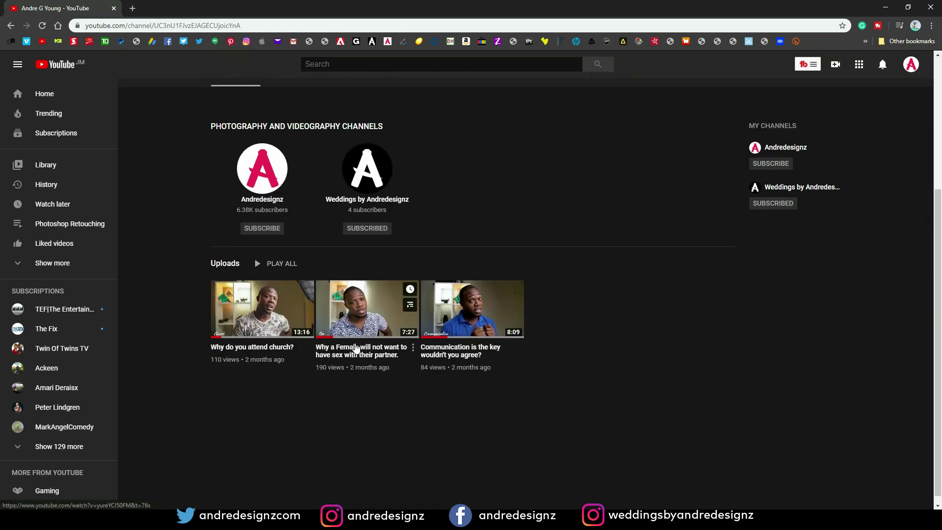
scroll(360, 350, up, 3)
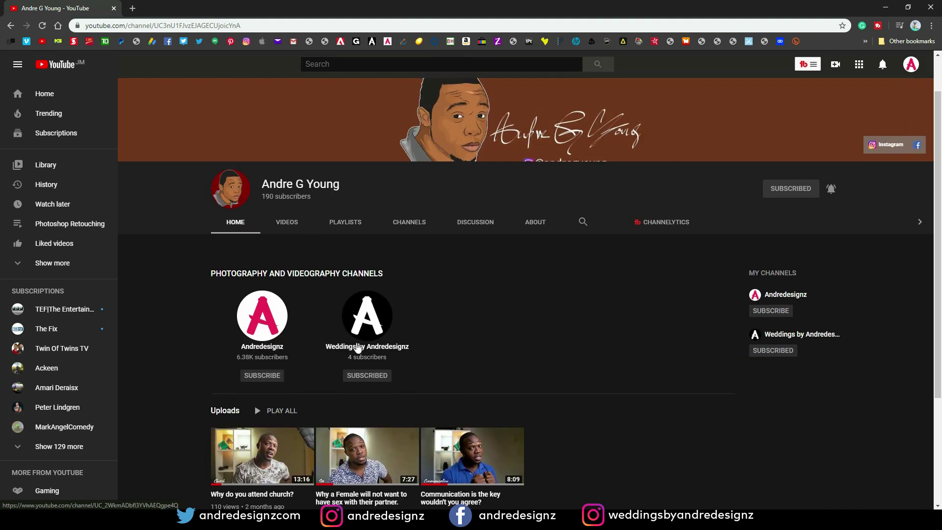
scroll(357, 347, up, 1)
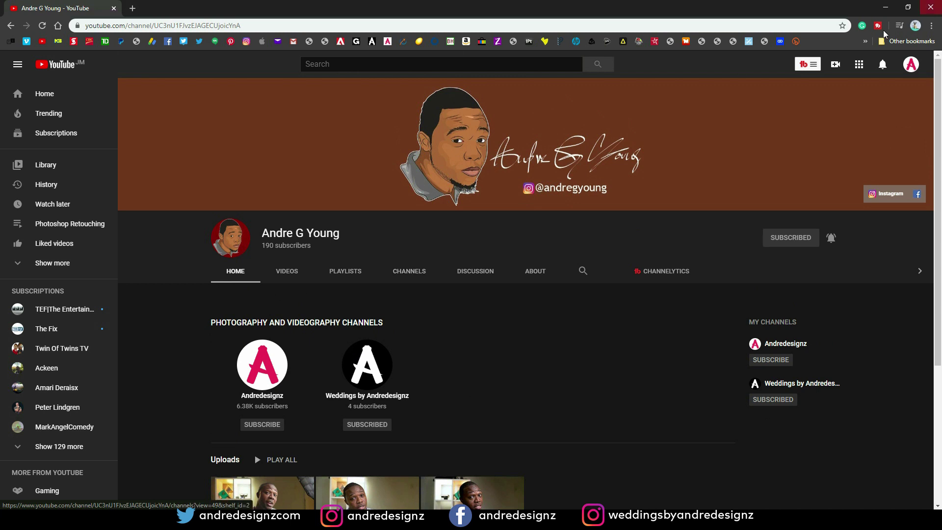
click(932, 8)
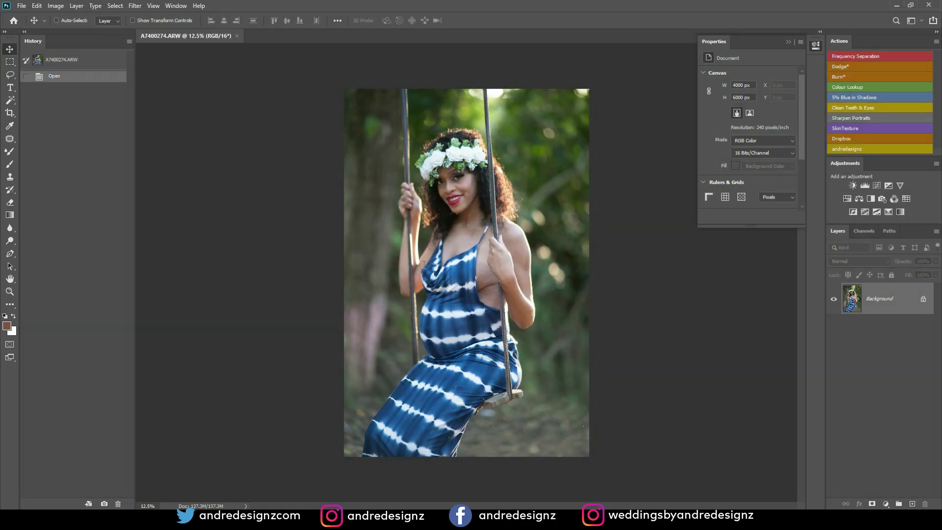
- Examine the model's face and flower crown in A7400274.ARW up close, and then the whole photo
scroll(452, 260, up, 6)
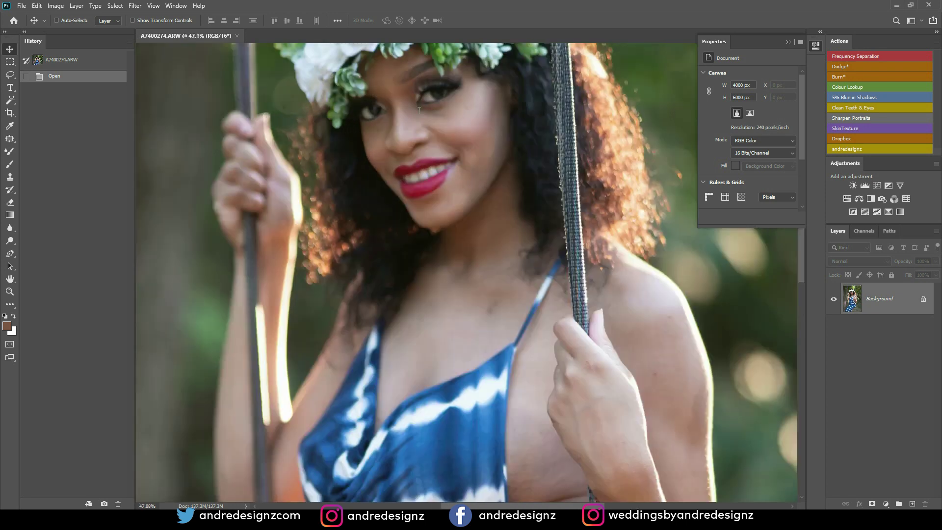
scroll(431, 111, up, 2)
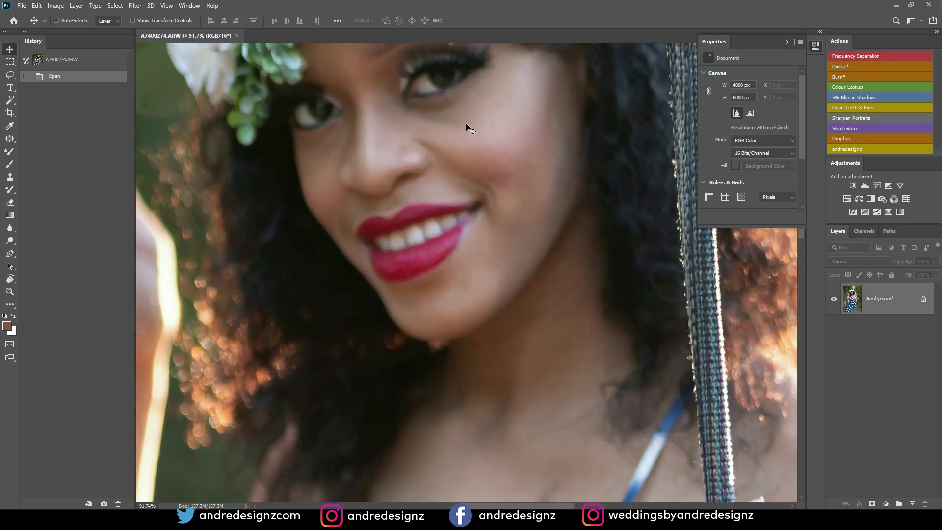
drag(471, 107, 470, 206)
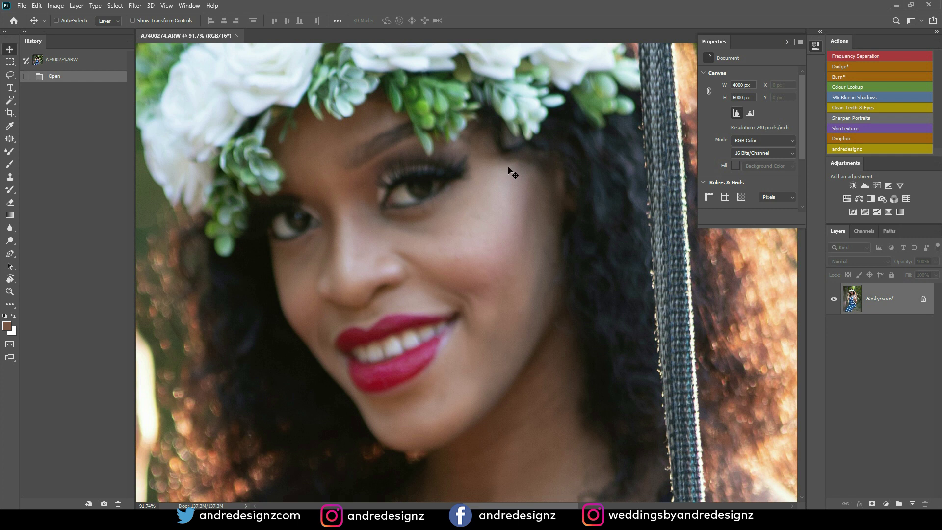
scroll(438, 206, down, 10)
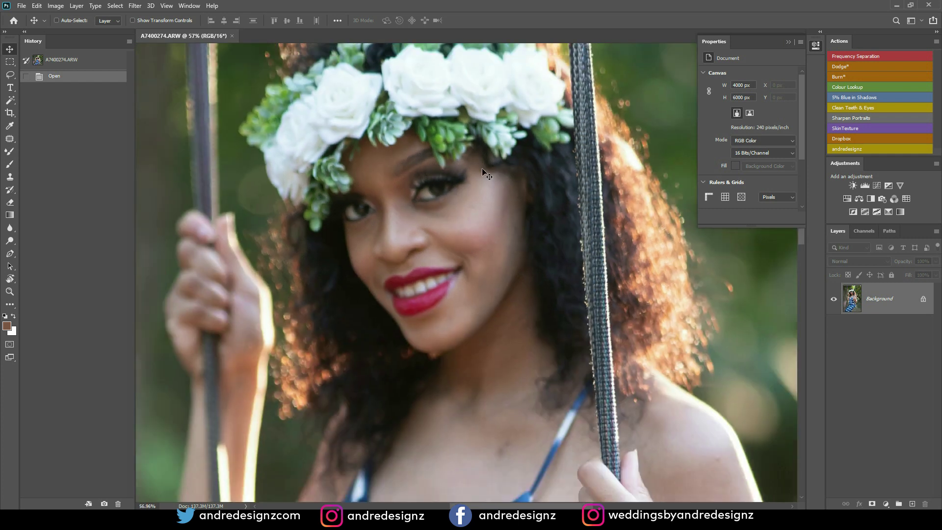
scroll(484, 170, up, 2)
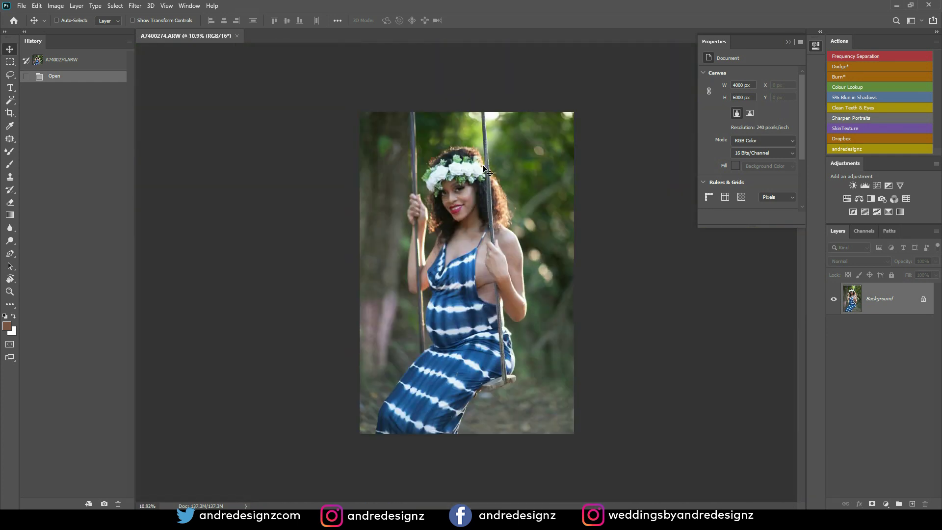
- Collapse the document properties to clear the canvas, and inspect the model's face and upper body again
click(787, 43)
scroll(486, 206, up, 10)
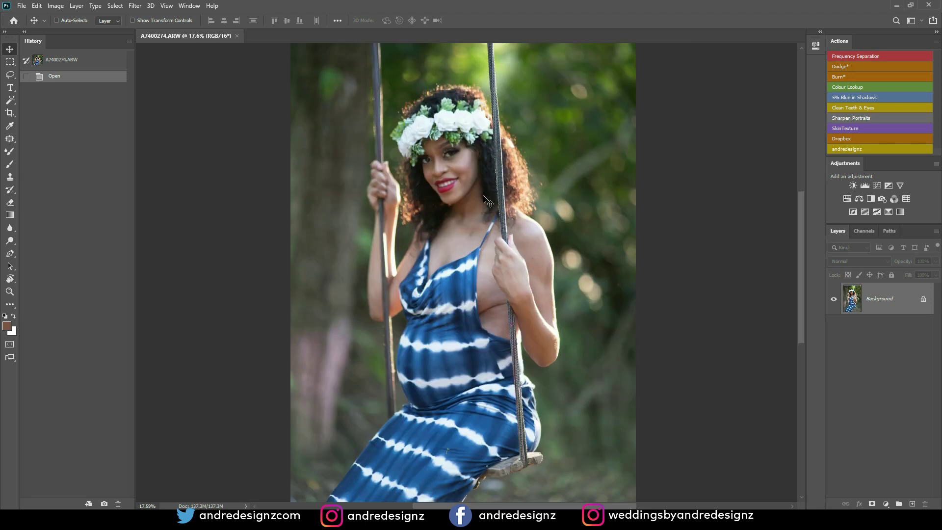
scroll(457, 135, down, 10)
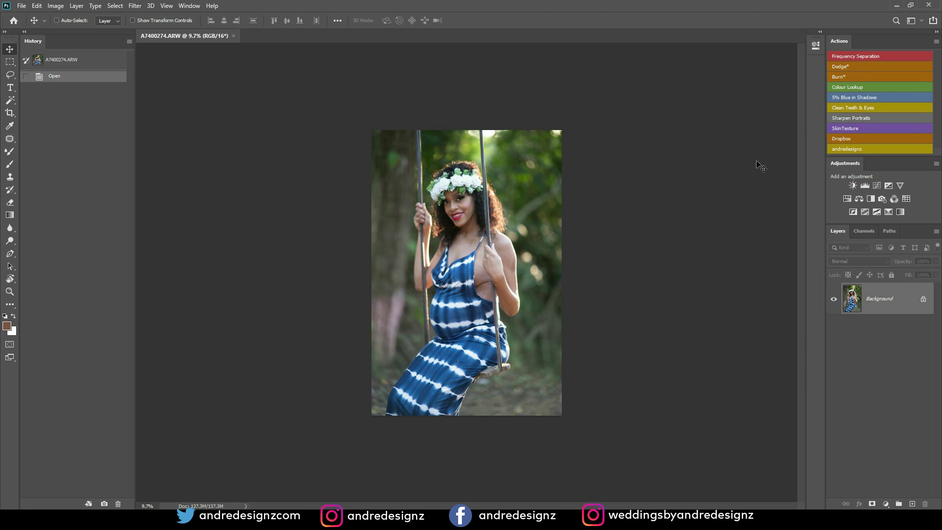
scroll(486, 272, up, 8)
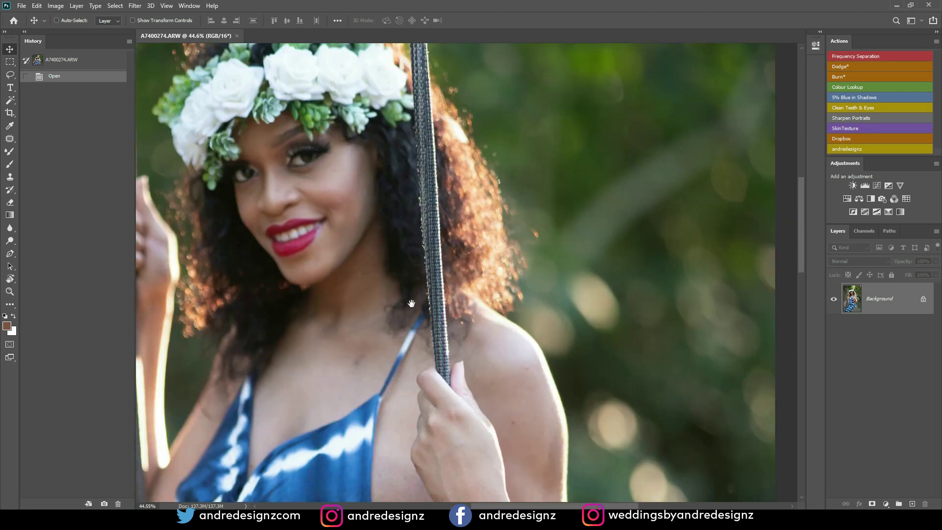
drag(411, 303, 429, 318)
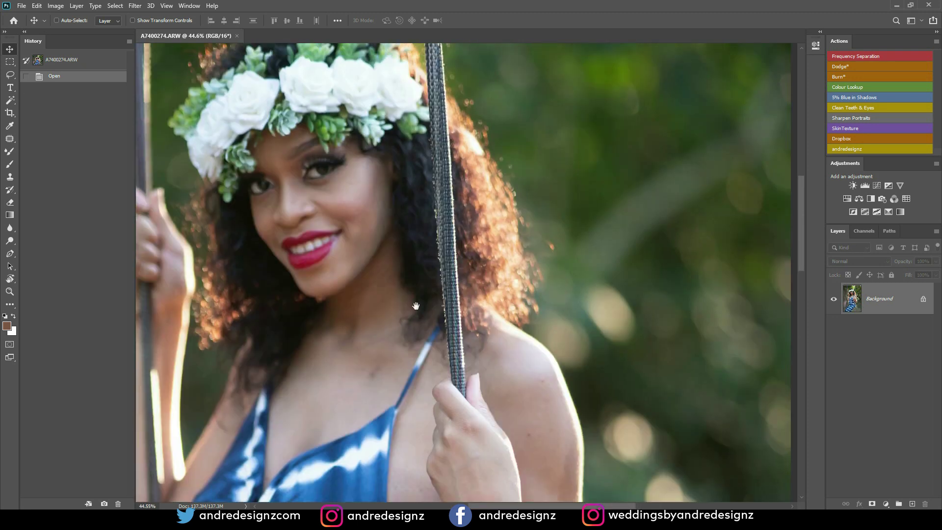
scroll(230, 137, down, 8)
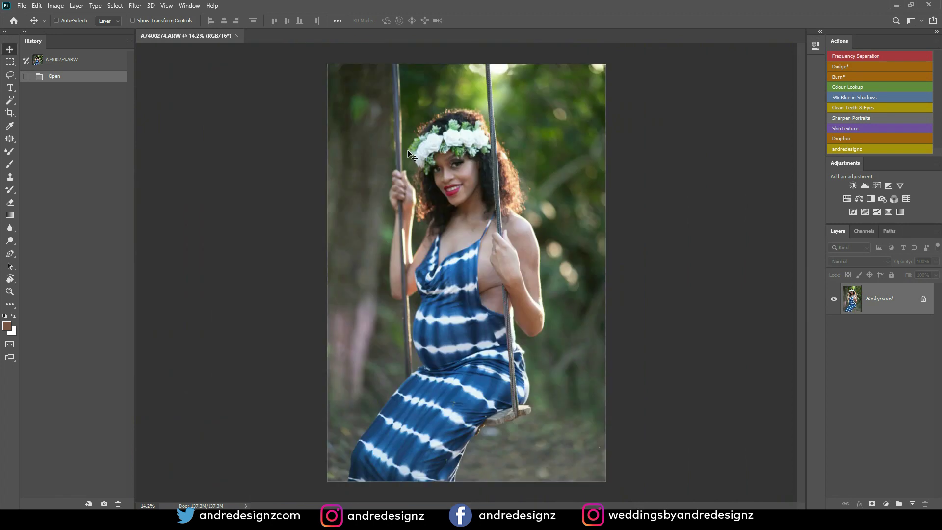
- Crop the portrait to the 4 : 5 (8 : 10) ratio across its full width, keeping the cropped pixels
click(9, 113)
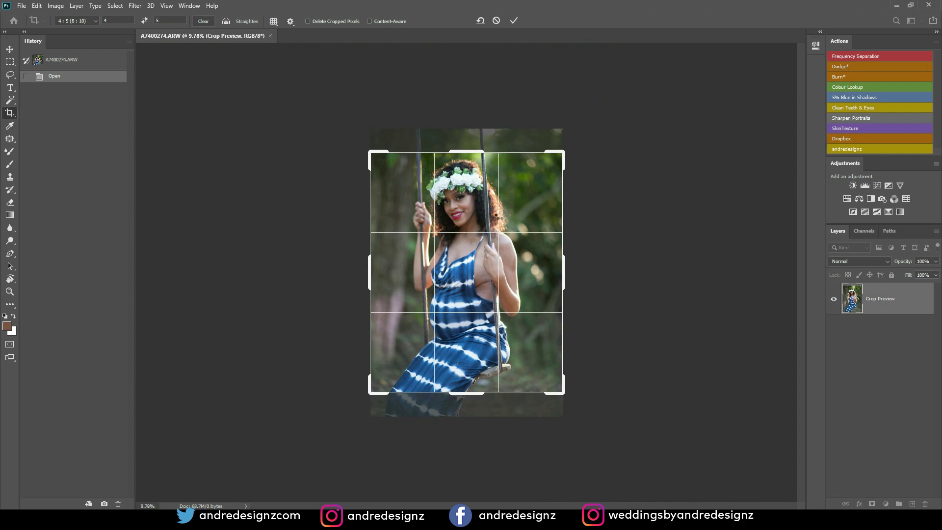
key(Return)
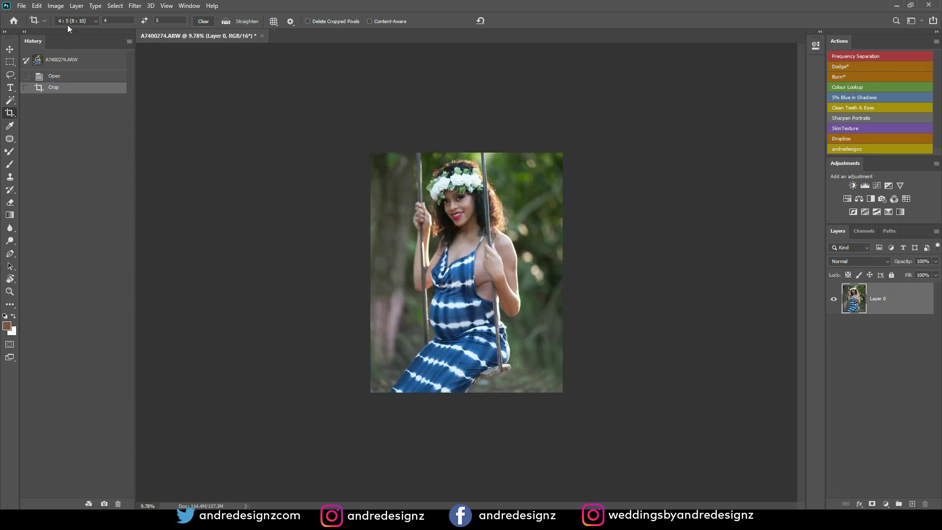
- Check the photo's camera data in its file information, including lens, exposure and image size
click(21, 6)
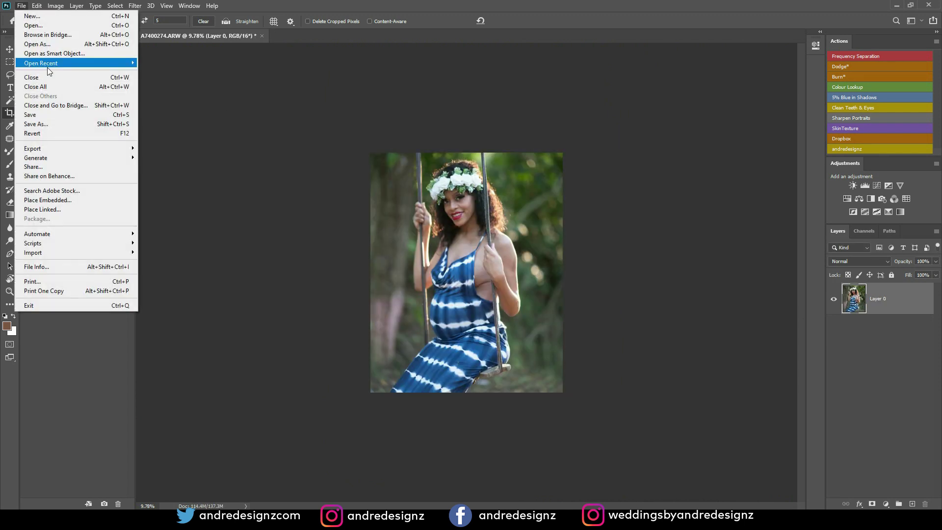
click(74, 268)
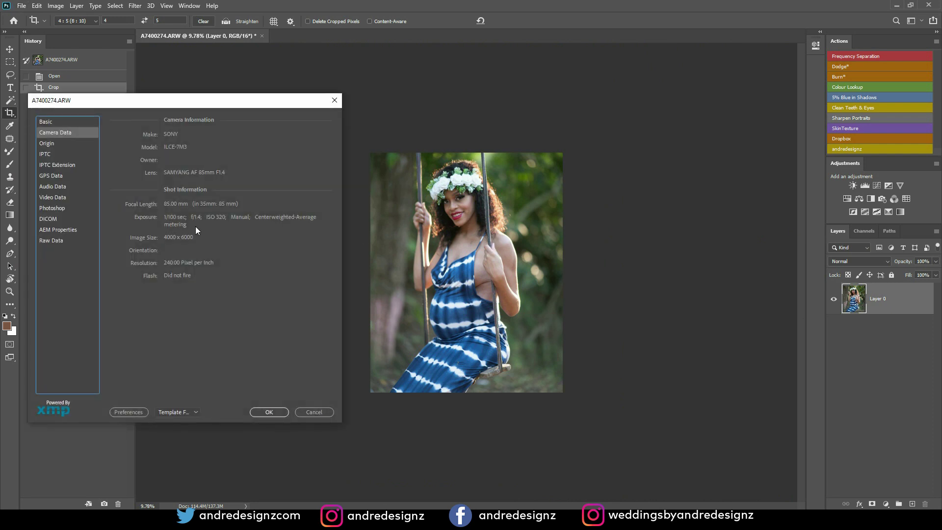
click(322, 412)
- Convert the cropped layer to a Background layer and duplicate it as a retouching layer
key(ctrl+0)
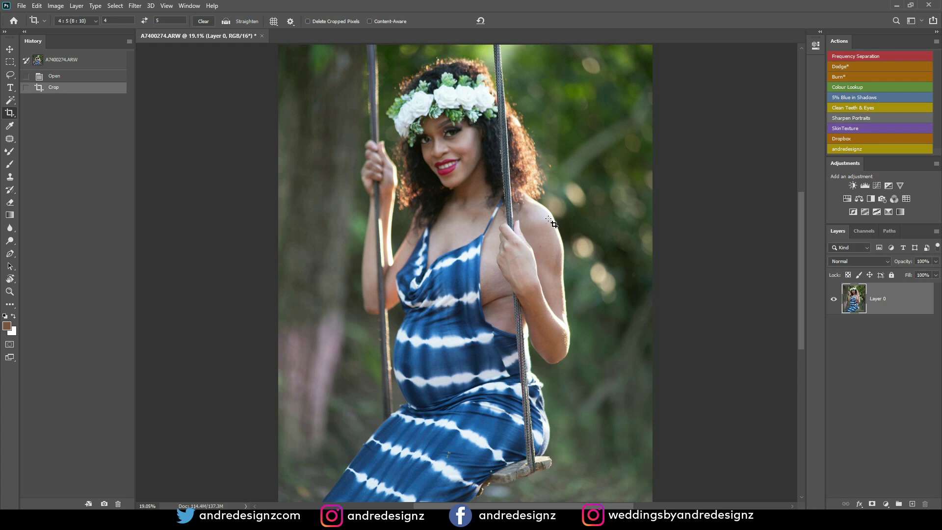
key(ctrl+shift+e)
drag(902, 303, 911, 504)
- Smooth the uneven skin on the model's cheek with repeated Patch tool corrections on the Background copy layer
scroll(447, 115, up, 2)
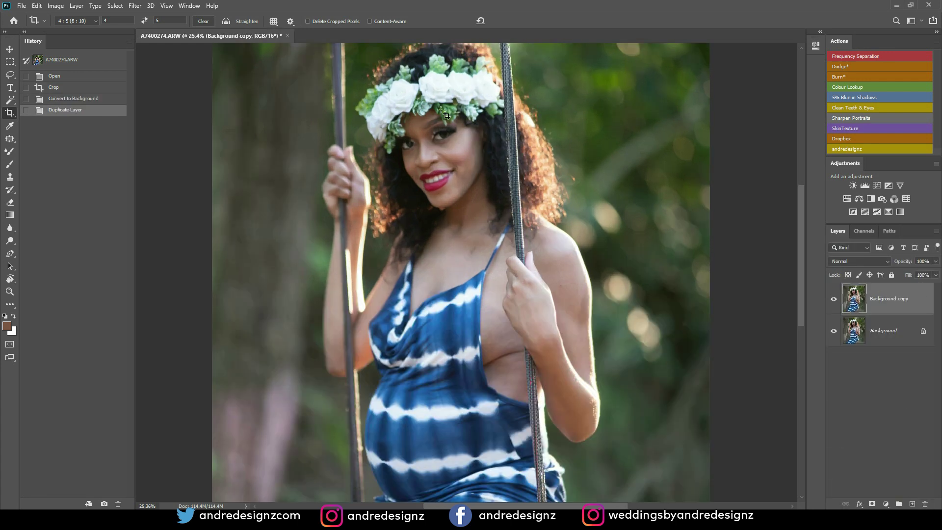
scroll(446, 114, up, 7)
key(j)
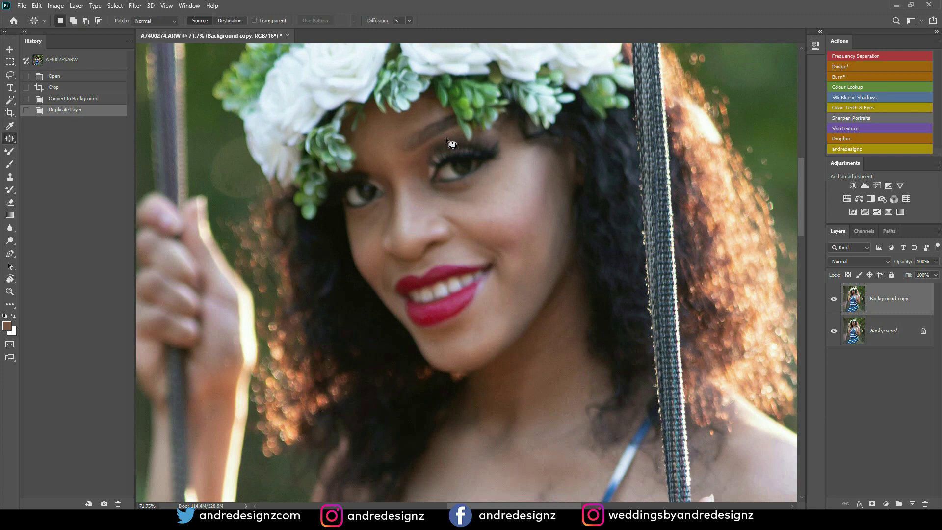
mouse_move(531, 201)
mouse_down()
mouse_move(517, 195)
mouse_move(492, 229)
mouse_move(503, 223)
mouse_move(496, 206)
mouse_move(511, 212)
mouse_move(479, 208)
mouse_move(496, 226)
mouse_move(499, 189)
mouse_move(513, 206)
mouse_up()
key(ctrl+d)
key(ctrl+d)
key(ctrl+d)
key(ctrl+d)
key(ctrl+d)
mouse_move(512, 206)
mouse_down()
mouse_move(530, 212)
mouse_move(543, 248)
mouse_move(519, 202)
mouse_move(520, 210)
mouse_move(480, 227)
mouse_move(540, 237)
mouse_move(530, 256)
mouse_move(535, 250)
mouse_up()
key(ctrl+d)
key(ctrl+d)
key(ctrl+d)
key(ctrl+d)
key(ctrl+d)
- Patch the skin on the chin below the lips and the area under the eye
mouse_move(481, 319)
mouse_down()
mouse_move(488, 344)
mouse_move(552, 243)
mouse_up()
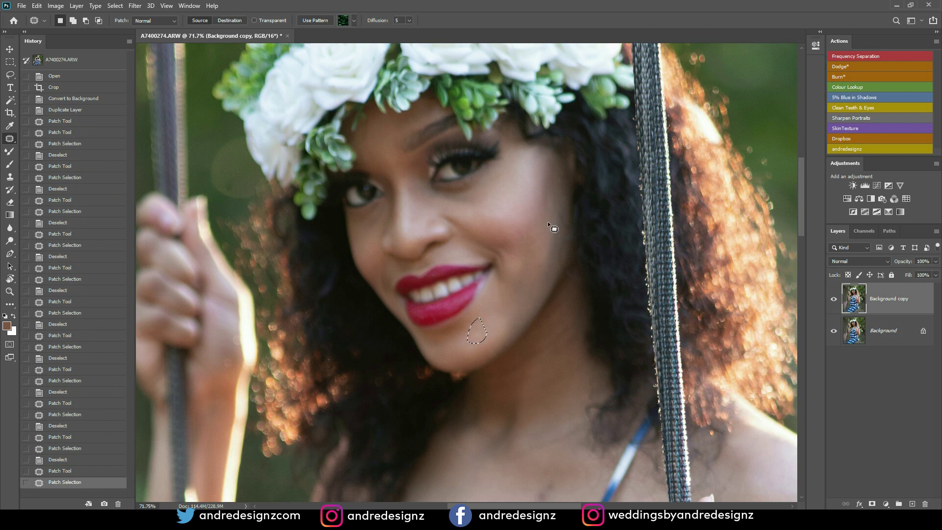
key(ctrl+d)
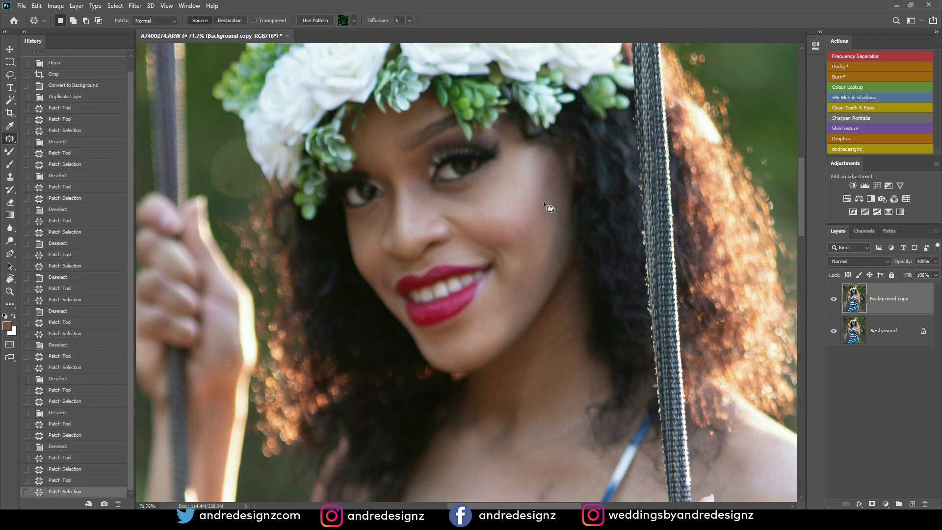
drag(471, 185, 512, 256)
key(ctrl+d)
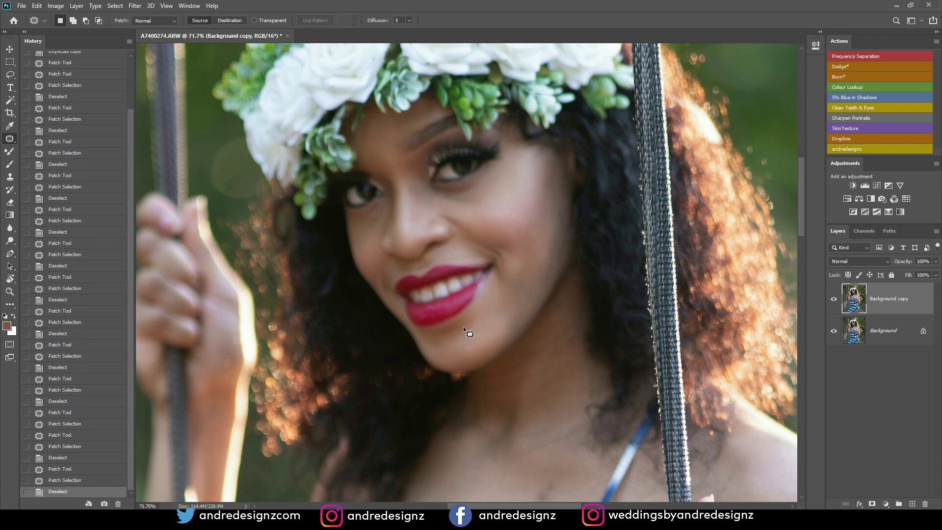
- Patch out the dark mark on the model's chest beside the dress strap
drag(516, 312, 523, 126)
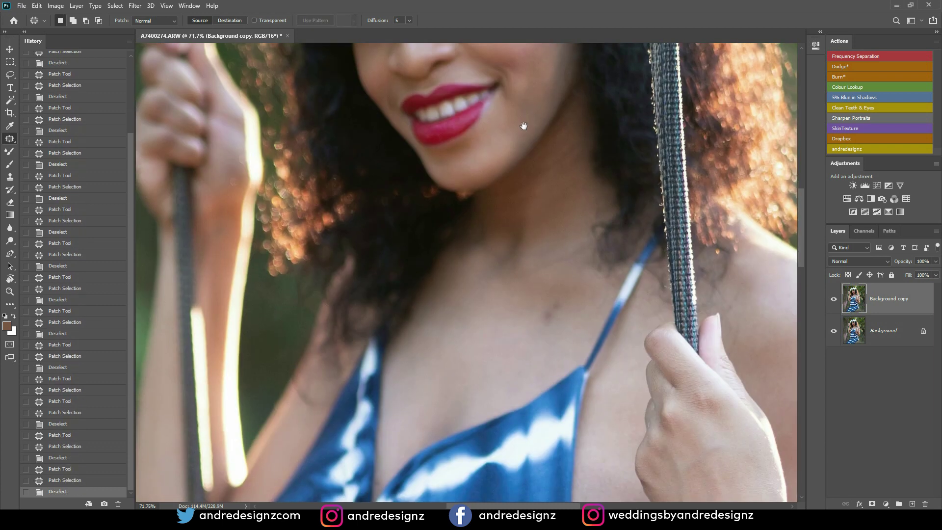
drag(564, 308, 555, 296)
drag(549, 313, 523, 349)
key(ctrl+d)
- Patch the small blemishes on the model's shoulder and upper arm beside the swing rope, and review the whole photo
drag(535, 282, 423, 271)
scroll(424, 271, up, 3)
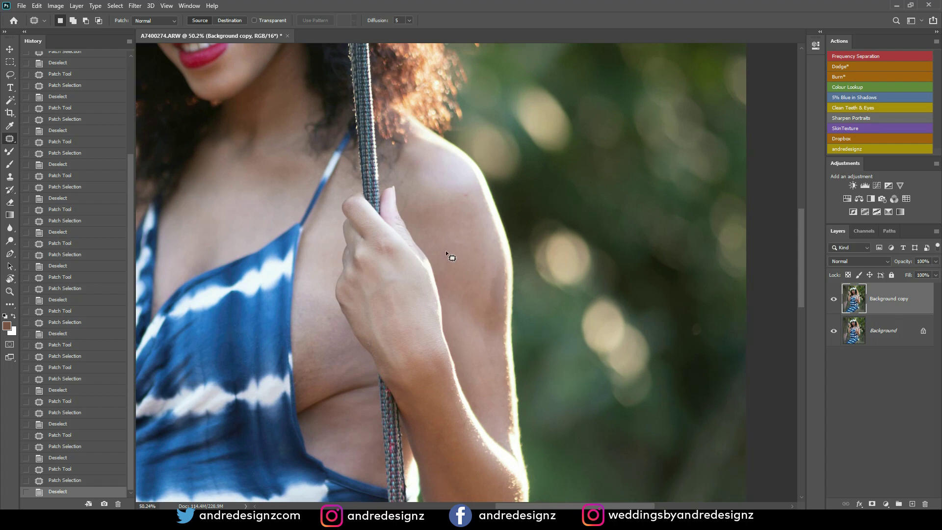
drag(454, 263, 450, 260)
drag(448, 254, 460, 276)
key(ctrl+d)
drag(478, 202, 475, 195)
mouse_move(497, 284)
mouse_down()
mouse_move(481, 266)
mouse_move(479, 306)
mouse_move(430, 261)
mouse_up()
key(ctrl+d)
click(430, 261)
scroll(402, 239, down, 10)
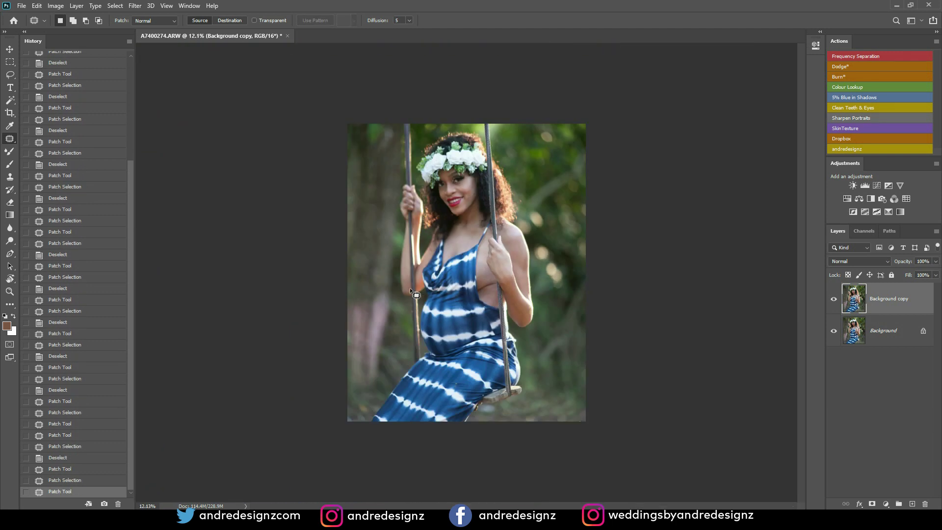
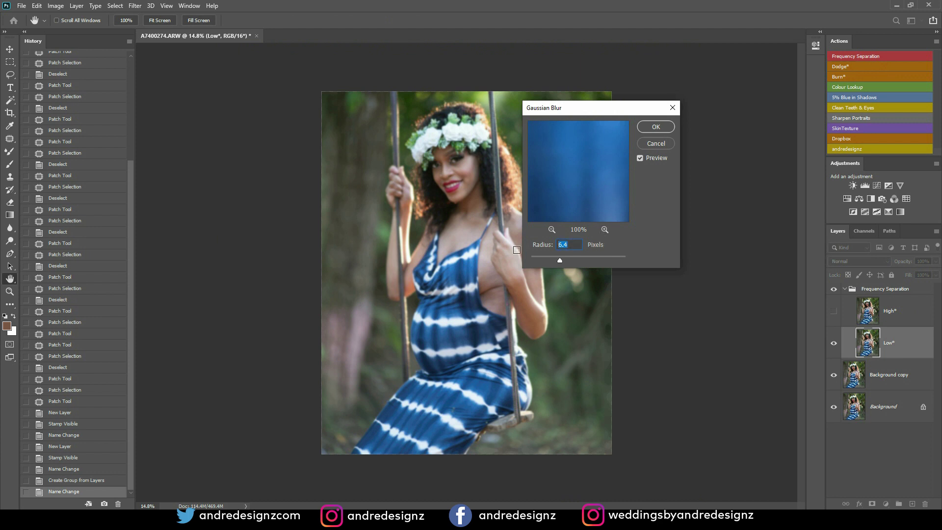
- Apply the Frequency Separation action's Gaussian Blur with a 6.4-pixel radius and select the Low* layer
click(658, 125)
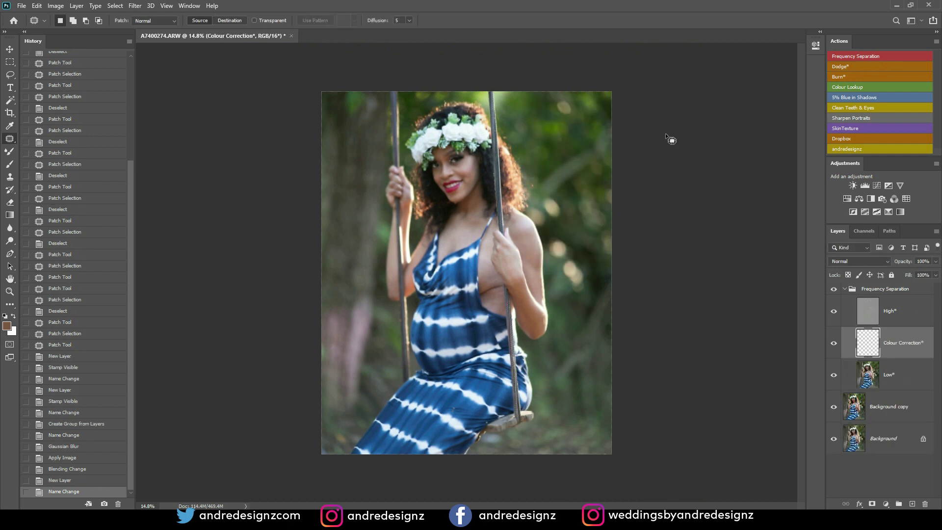
click(900, 378)
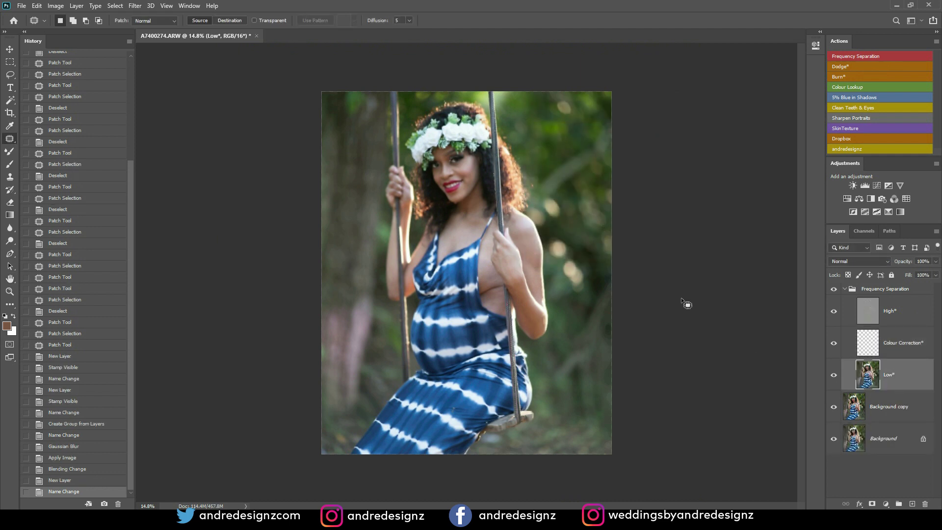
- Smooth the skin of the upper arm down to the elbow with a 250-pixel Mixer Brush on the Low* layer
scroll(513, 249, up, 5)
key(shift+b)
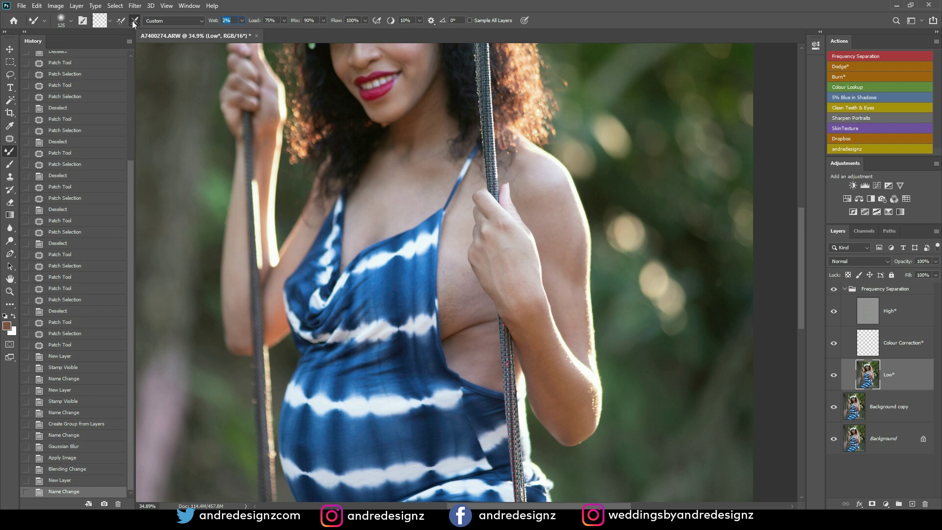
click(110, 20)
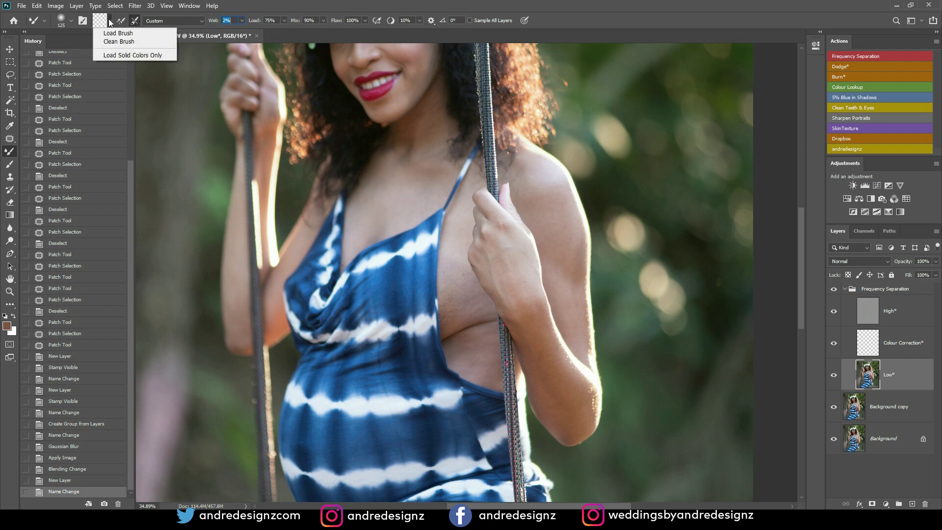
key(Escape)
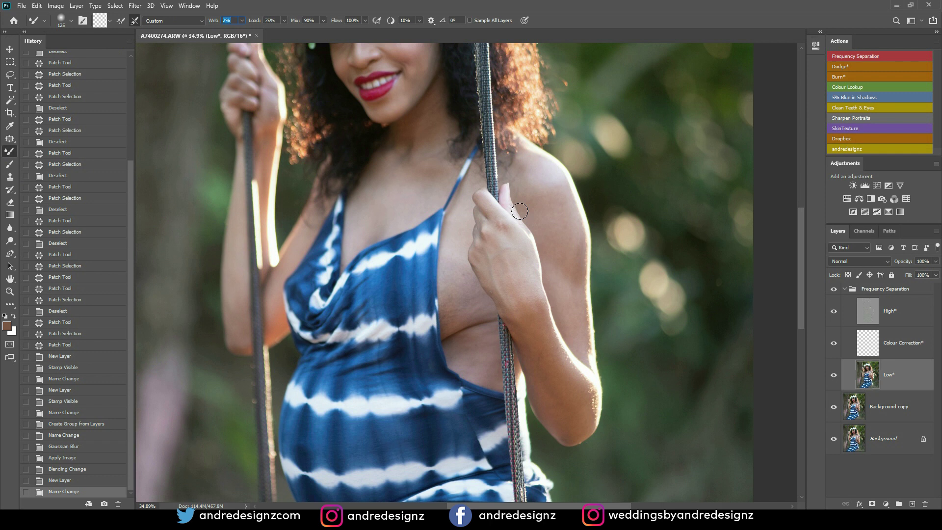
click(574, 249)
key(bracketright)
key(bracketright)
key(bracketright)
key(bracketright)
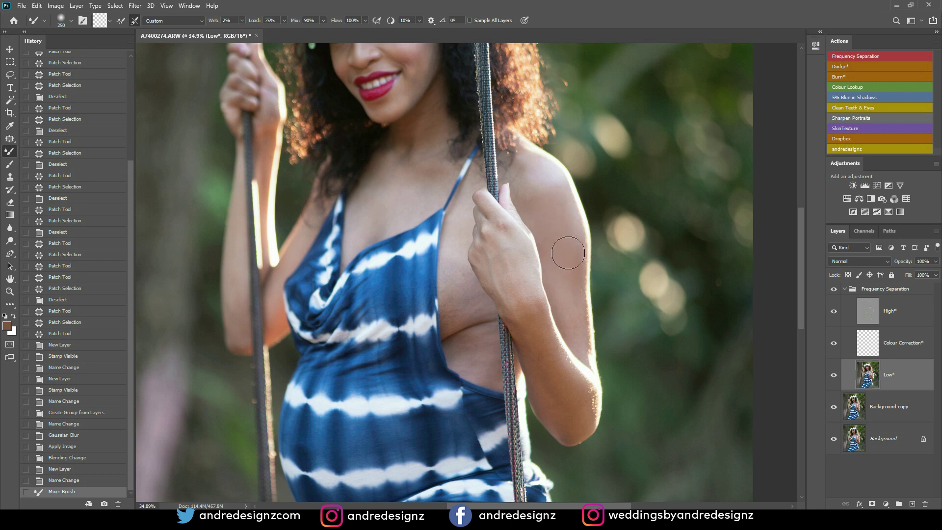
mouse_move(557, 221)
mouse_down()
mouse_move(553, 250)
mouse_move(575, 309)
mouse_move(572, 359)
mouse_move(551, 370)
mouse_up()
- Blend the skin tones of the forearm, wrist and rope-gripping hand with a 175-pixel Mixer Brush
key(bracketleft)
key(bracketleft)
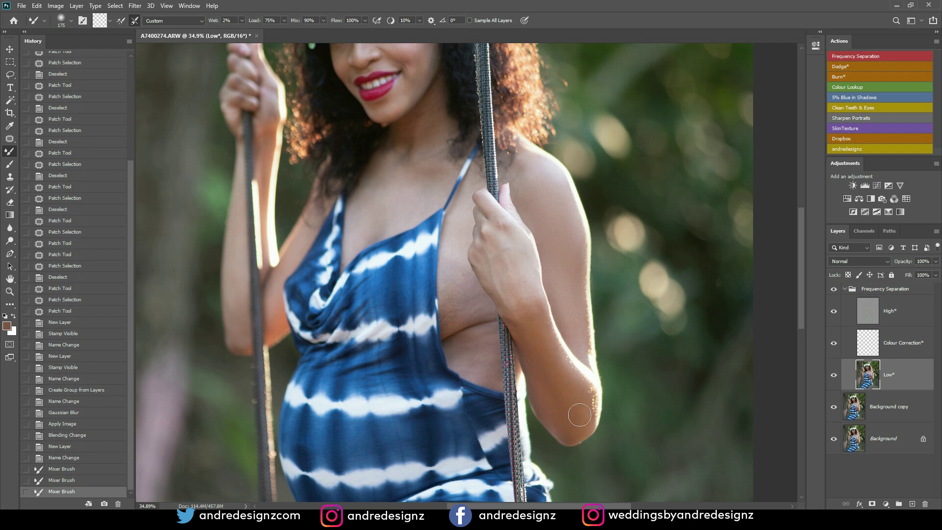
drag(525, 316, 512, 303)
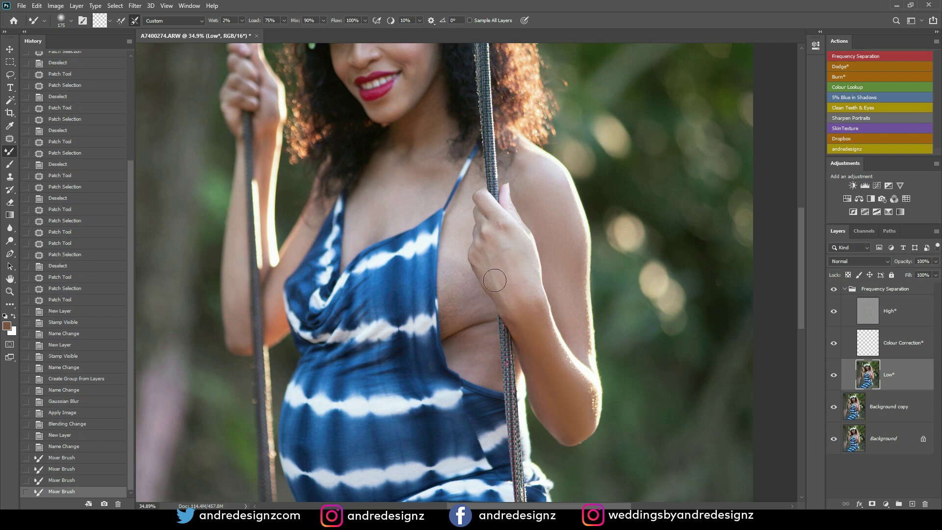
mouse_move(506, 241)
mouse_down()
mouse_move(524, 257)
mouse_move(525, 282)
mouse_up()
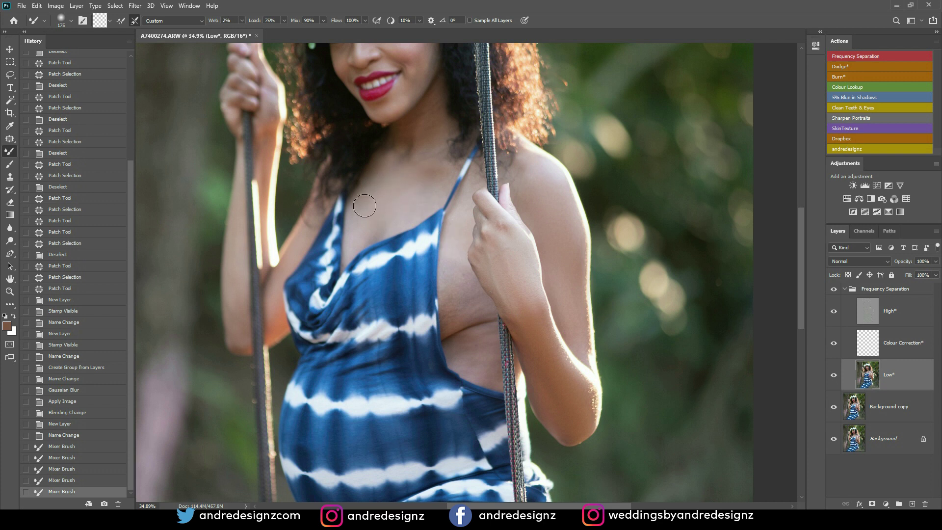
- Blend the skin on the chest, the exposed side beside the dress and the adjacent hand with the Mixer Brush
mouse_move(377, 219)
mouse_down()
mouse_move(431, 185)
mouse_move(421, 187)
mouse_up()
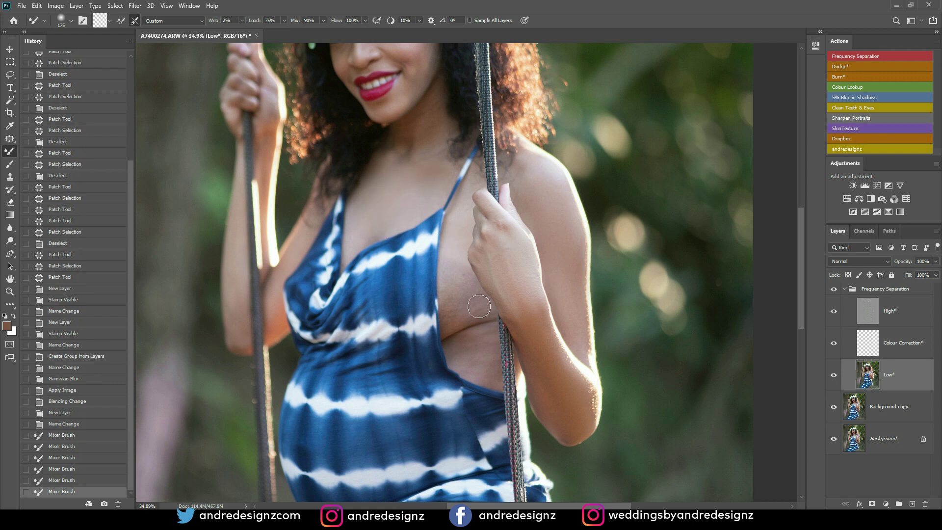
mouse_move(443, 263)
mouse_down()
mouse_move(471, 309)
mouse_move(484, 312)
mouse_move(485, 364)
mouse_move(483, 343)
mouse_move(460, 352)
mouse_move(479, 354)
mouse_move(435, 319)
mouse_move(483, 339)
mouse_move(487, 366)
mouse_move(468, 348)
mouse_up()
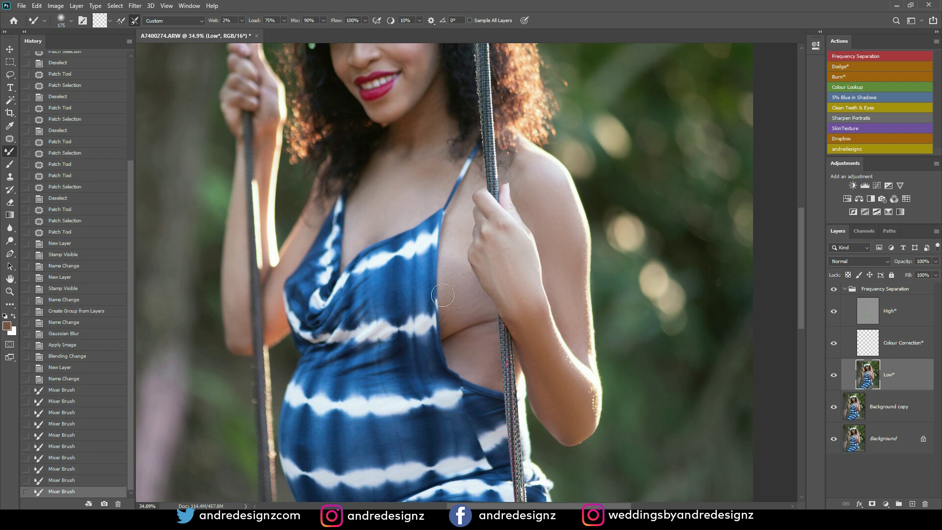
mouse_move(465, 312)
mouse_down()
mouse_move(457, 300)
mouse_move(486, 294)
mouse_up()
mouse_move(500, 235)
mouse_down()
mouse_move(500, 225)
mouse_move(500, 263)
mouse_up()
- Smooth the model's cheek and the area under the eye using a smaller Mixer Brush
scroll(491, 243, down, 5)
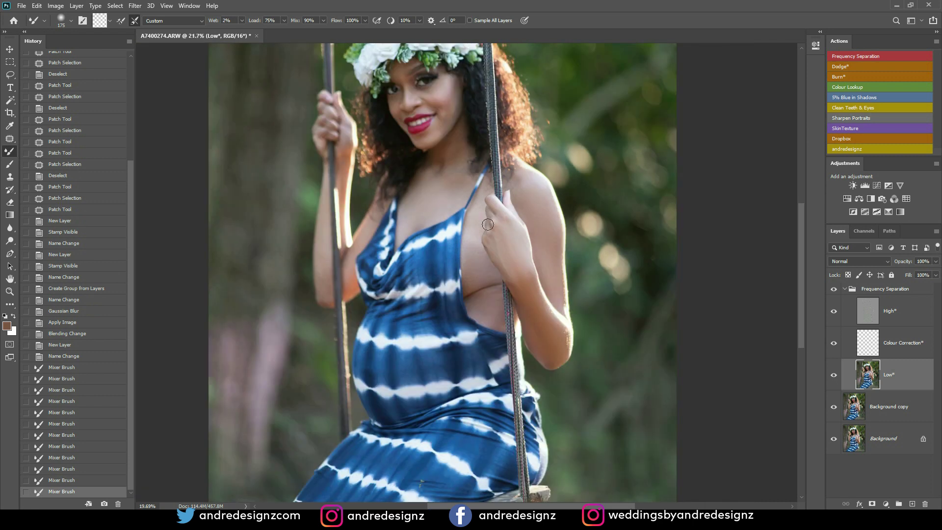
scroll(456, 145, up, 8)
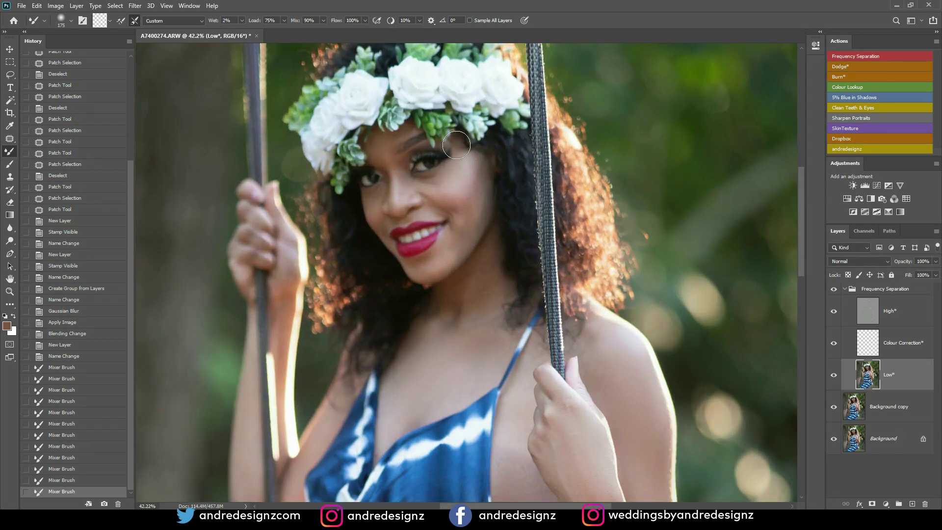
key(bracketleft)
key(bracketleft)
key(bracketleft)
mouse_move(464, 226)
mouse_down()
mouse_move(484, 194)
mouse_move(465, 243)
mouse_move(424, 269)
mouse_up()
mouse_move(439, 178)
mouse_down()
mouse_move(432, 184)
mouse_move(444, 198)
mouse_move(455, 192)
mouse_up()
- Blend the skin around the nose, forehead and chin with fine Mixer Brush strokes, ending at brush size 80
key(bracketleft)
key(bracketleft)
key(bracketleft)
mouse_move(400, 178)
mouse_down()
mouse_move(390, 171)
mouse_move(394, 185)
mouse_up()
key(bracketright)
mouse_move(380, 142)
mouse_down()
mouse_move(372, 201)
mouse_move(383, 201)
mouse_up()
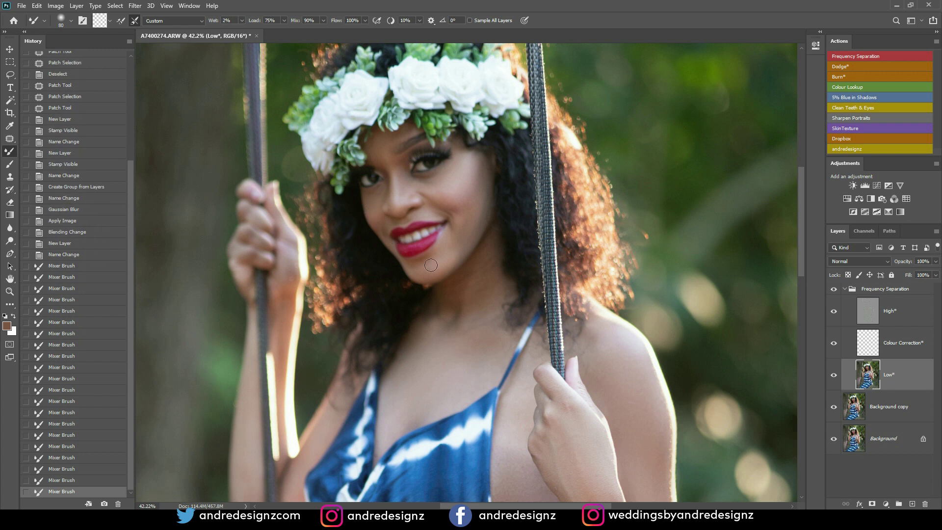
click(441, 272)
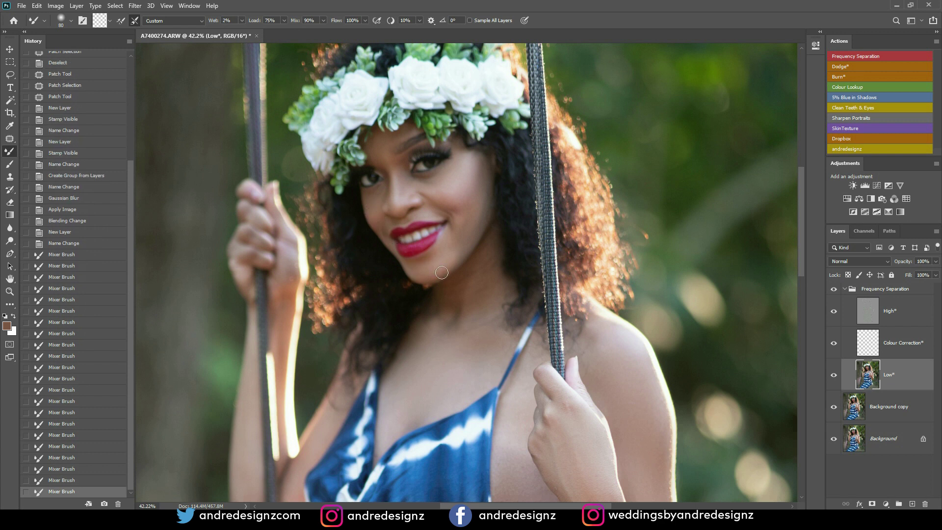
- Compare the whole retouched photo with the original by isolating the Background layer and restoring all layers
scroll(441, 272, down, 6)
scroll(664, 338, up, 3)
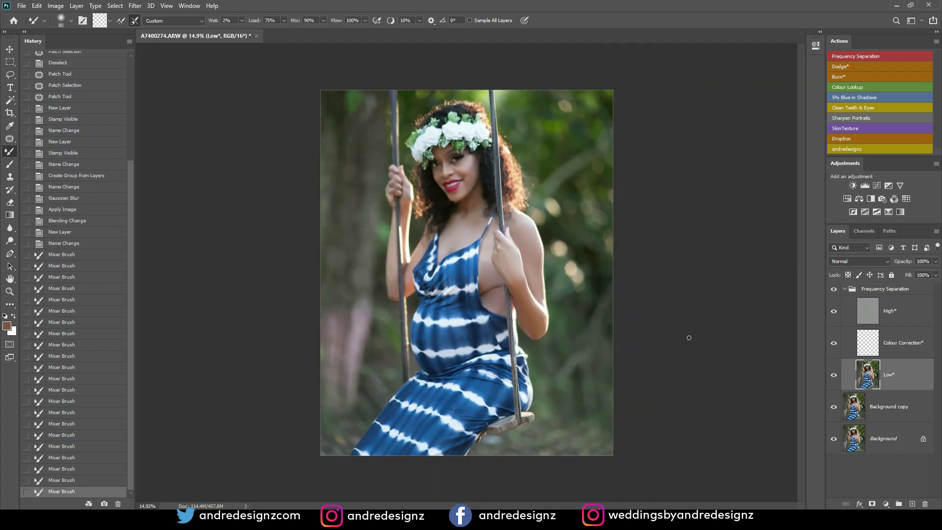
alt+click(833, 440)
alt+click(834, 441)
alt+click(833, 441)
alt+click(833, 441)
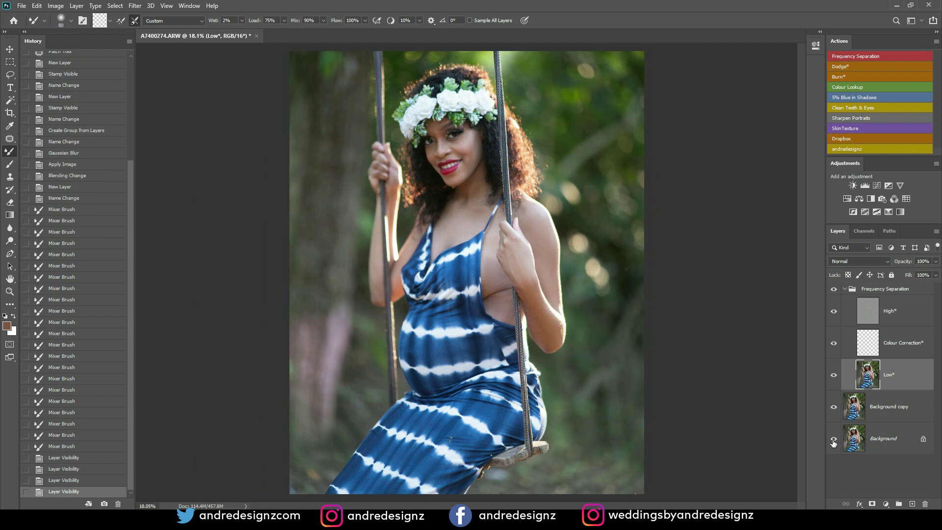
- Clone clean fabric texture over the upper green speck on the dress's lap with a 30-pixel Clone Stamp on the High* layer
scroll(437, 454, up, 5)
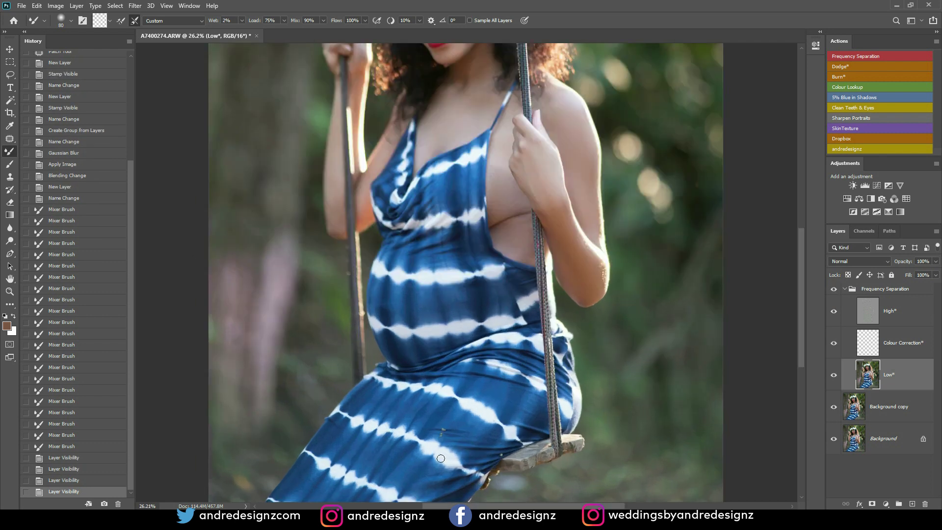
scroll(438, 439, down, 2)
scroll(330, 267, up, 5)
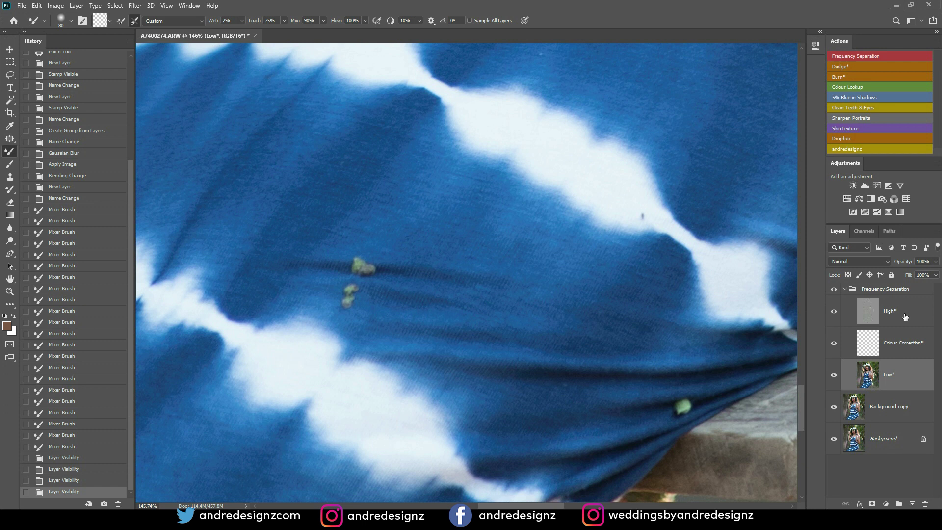
click(905, 317)
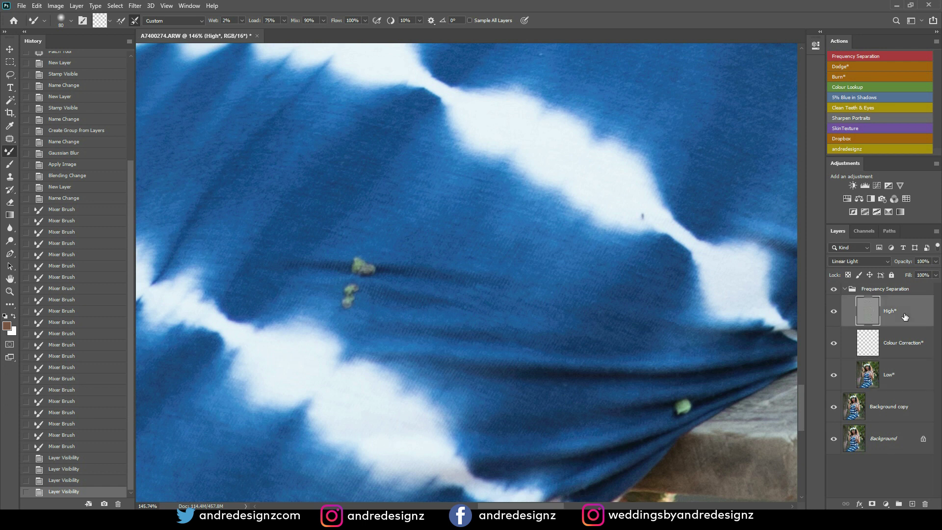
key(s)
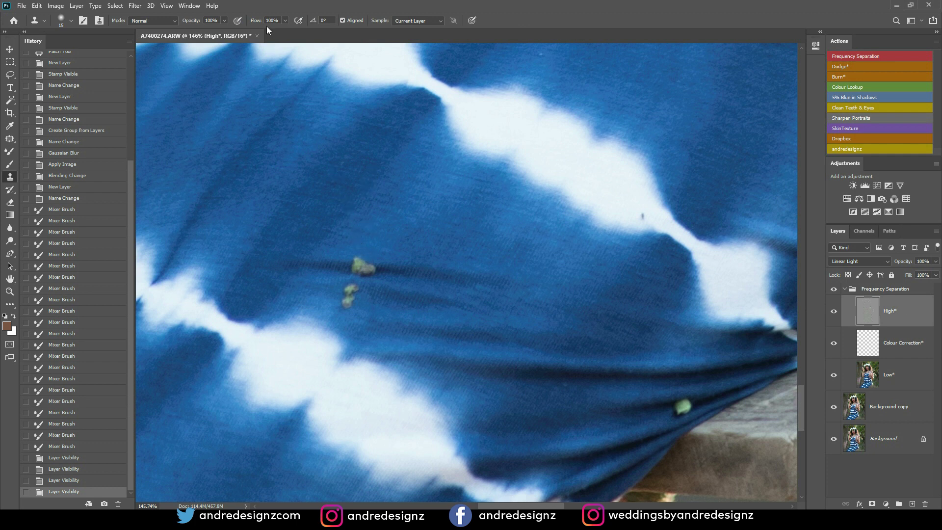
key(bracketright)
key(bracketright)
key(bracketright)
alt+click(339, 264)
mouse_move(354, 265)
mouse_down()
mouse_move(362, 267)
mouse_move(347, 267)
mouse_up()
click(347, 262)
click(358, 263)
click(338, 267)
click(365, 282)
click(383, 271)
click(492, 291)
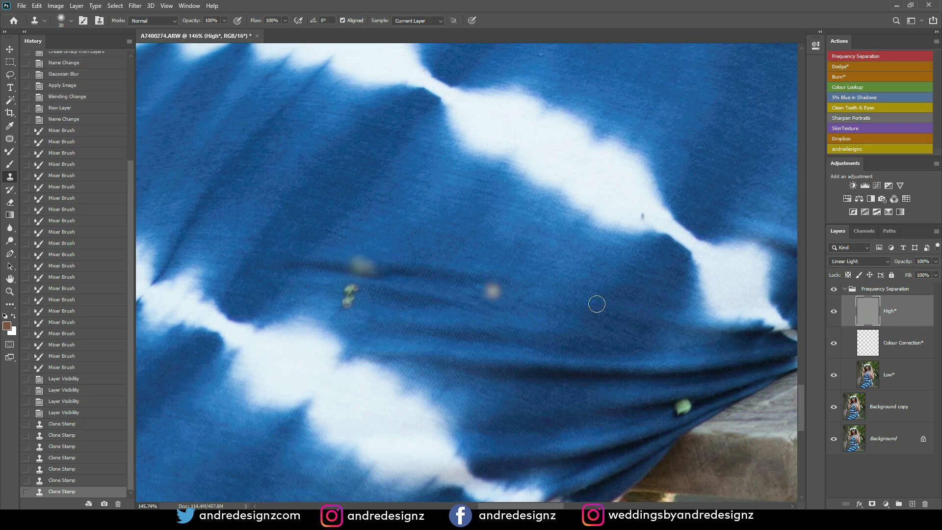
- Clone clean blue colour over the upper speck's remaining stain on the Low* layer
click(898, 376)
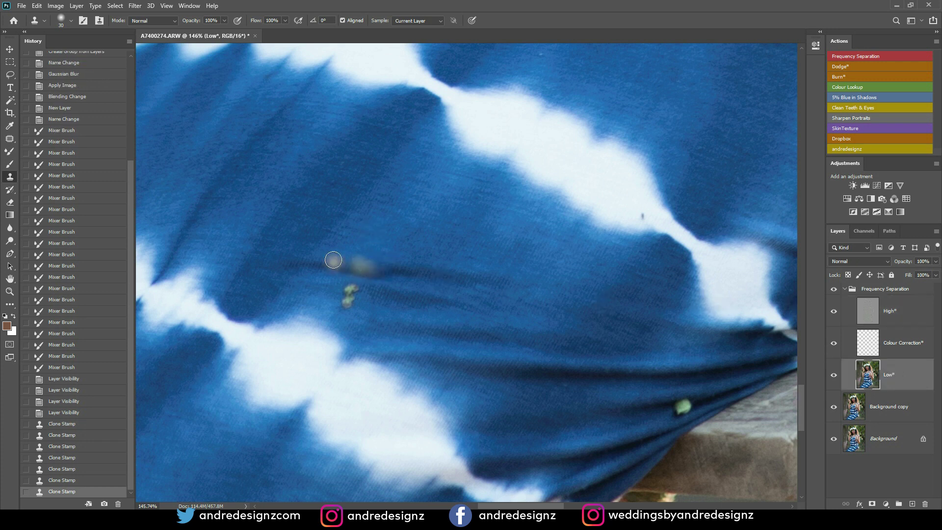
click(368, 270)
click(368, 261)
click(371, 273)
click(413, 271)
click(374, 267)
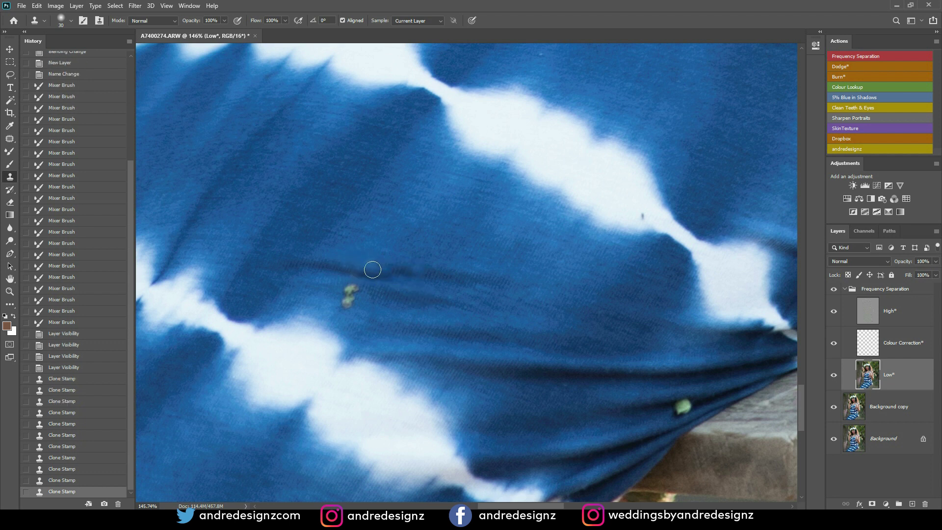
click(383, 277)
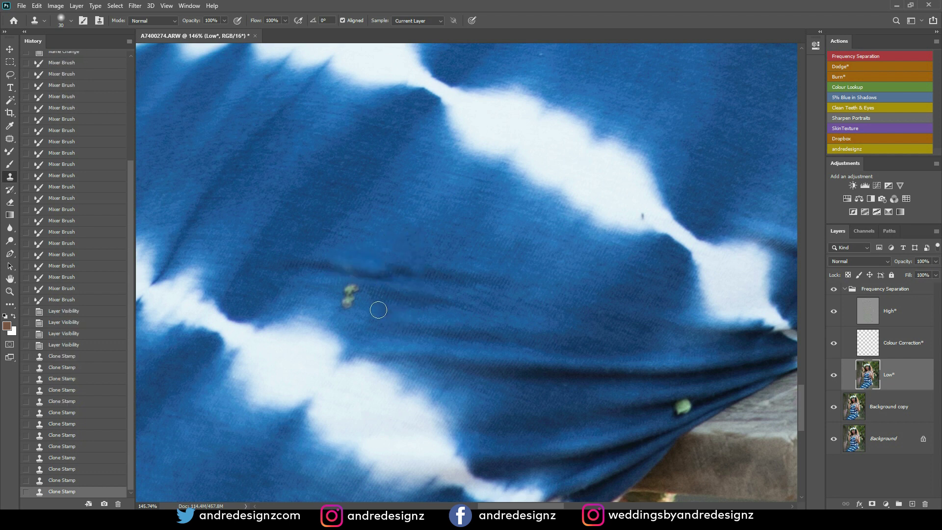
- Remove the lower green speck on the dress by cloning its colour on the Low* layer and its texture on the High* layer
click(354, 316)
click(350, 290)
click(353, 317)
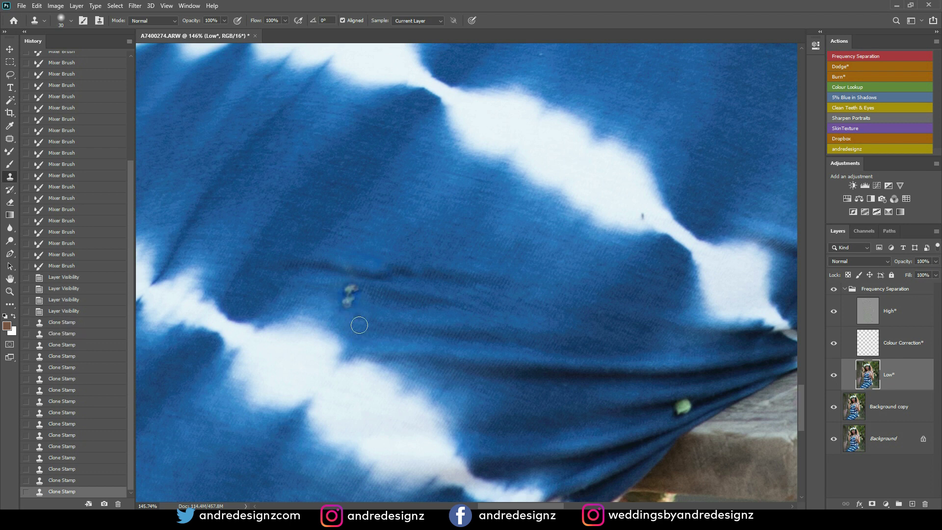
click(901, 314)
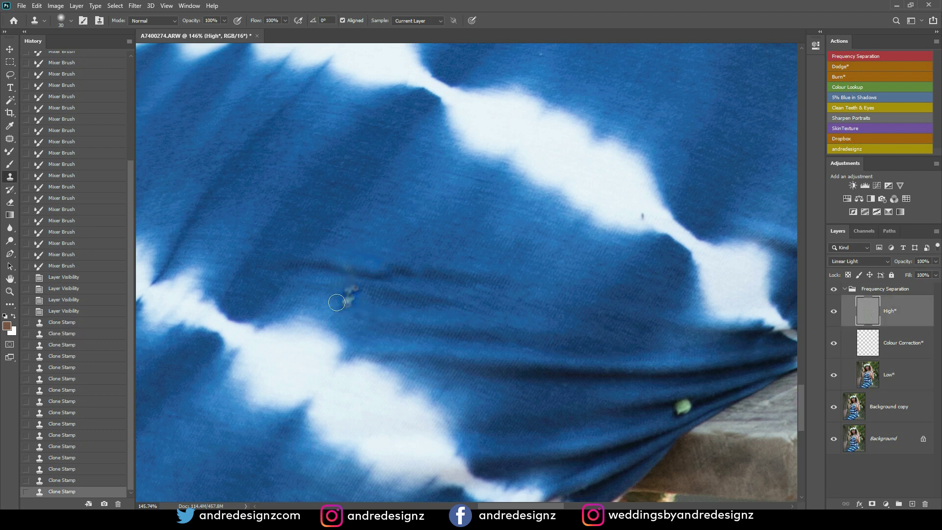
click(349, 300)
click(343, 293)
click(344, 320)
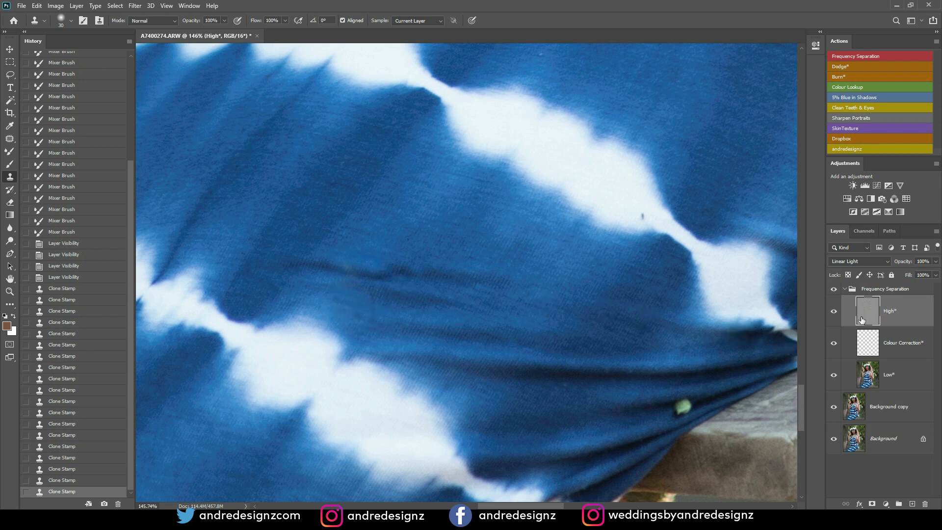
- Patch out the green speck on the dress near the swing seat on both the High* and Low* layers
key(j)
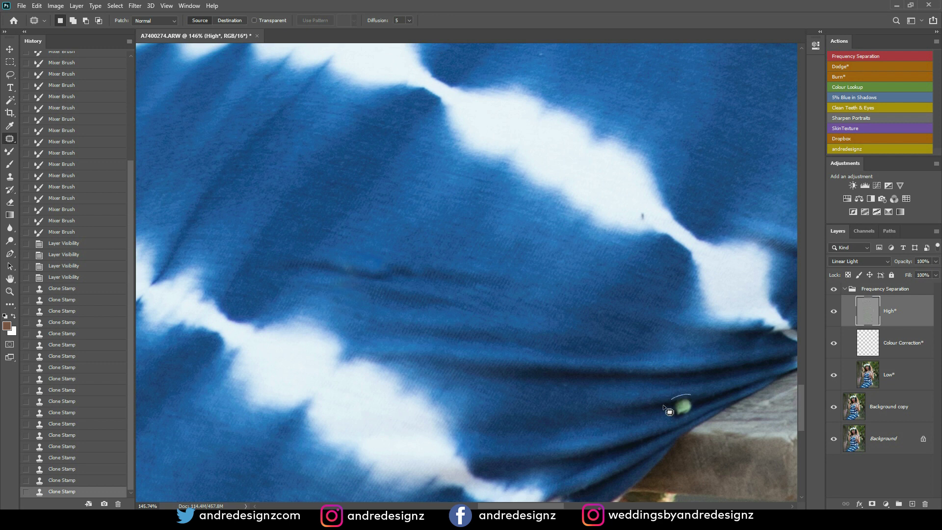
drag(695, 413, 706, 399)
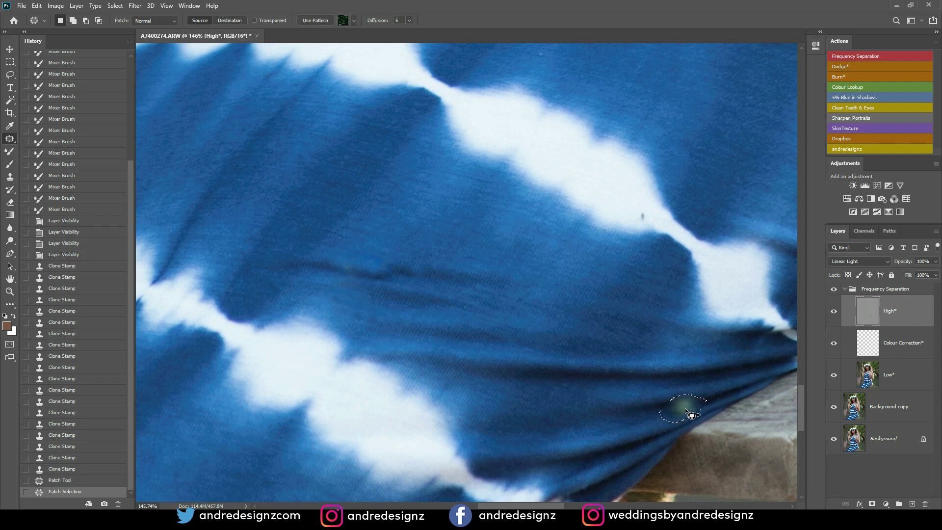
key(alt+bracketleft)
key(alt+bracketleft)
drag(692, 415, 650, 424)
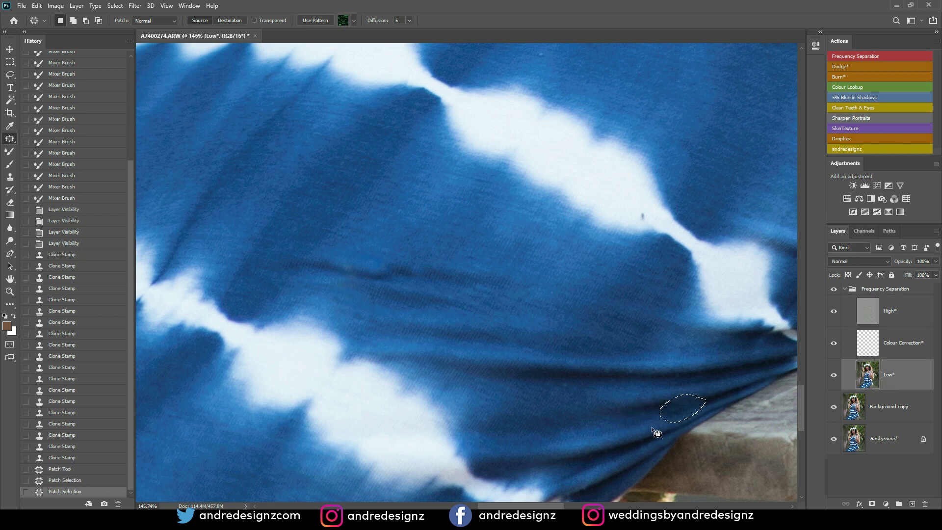
key(ctrl+d)
- Patch out the small dark speck on the dress's white stripe on the Low* and High* layers
mouse_move(661, 218)
mouse_down()
mouse_move(618, 201)
mouse_move(620, 211)
mouse_up()
click(904, 317)
key(ctrl+d)
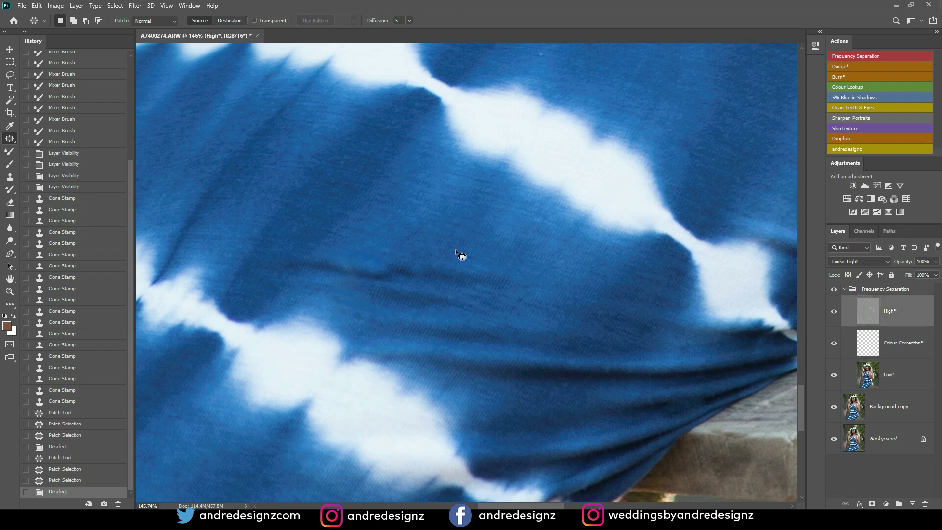
- Patch the uneven cloned crease on the blue fabric on both the High* and Low* layers
mouse_move(396, 274)
mouse_down()
mouse_move(377, 270)
mouse_move(493, 289)
mouse_up()
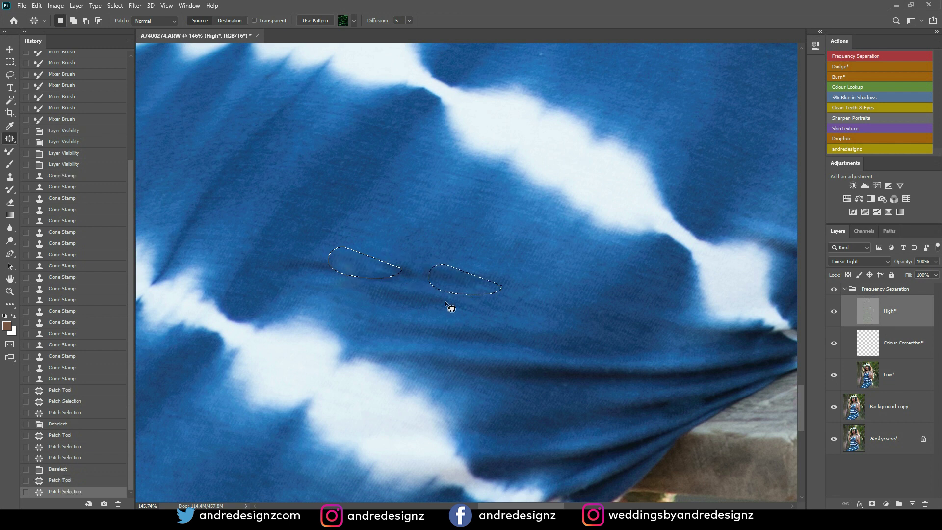
click(890, 374)
drag(375, 274, 457, 281)
key(ctrl+d)
scroll(545, 237, down, 5)
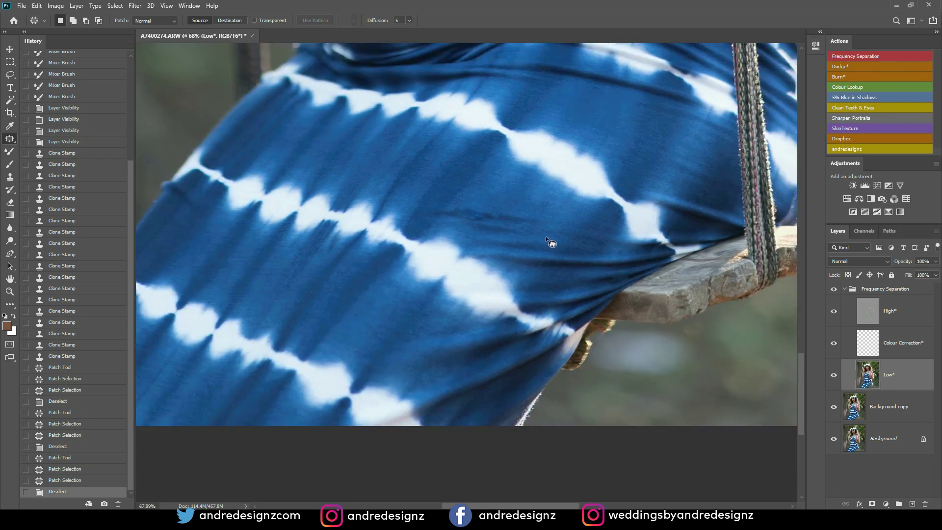
- Collapse the Frequency Separation group and run the Burn* action to add a masked burn layer above it
drag(615, 225, 535, 492)
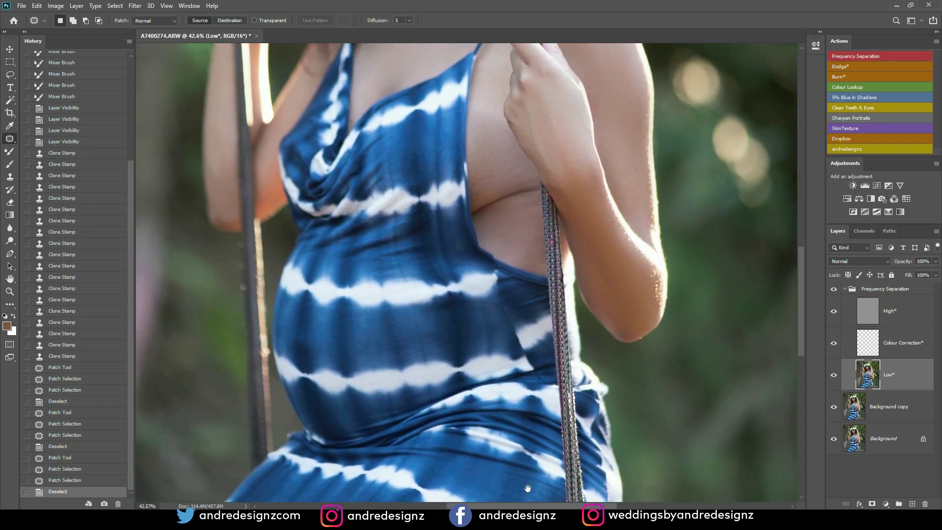
scroll(381, 289, down, 3)
scroll(624, 266, up, 2)
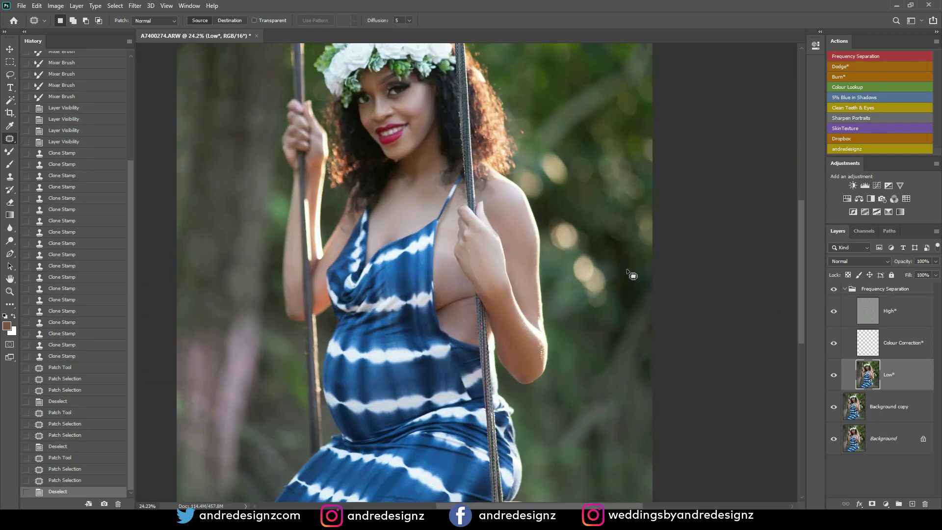
click(846, 289)
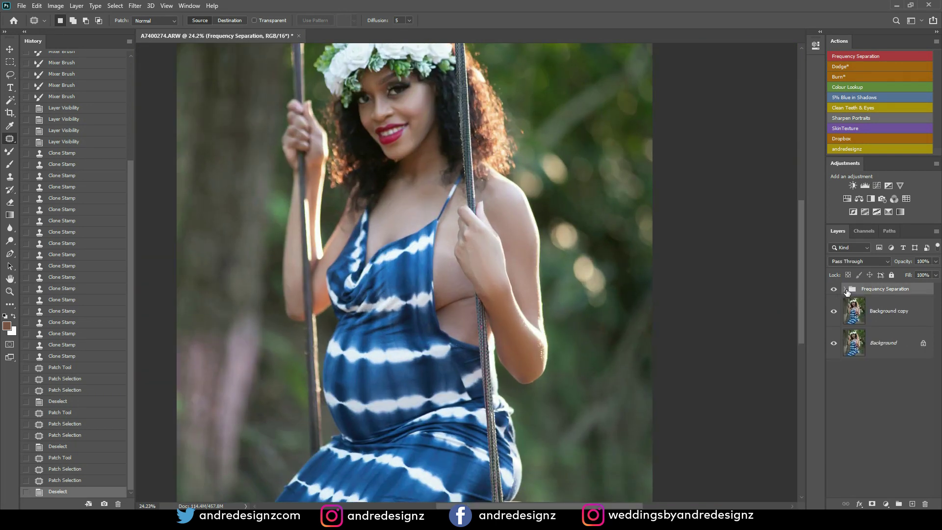
click(843, 76)
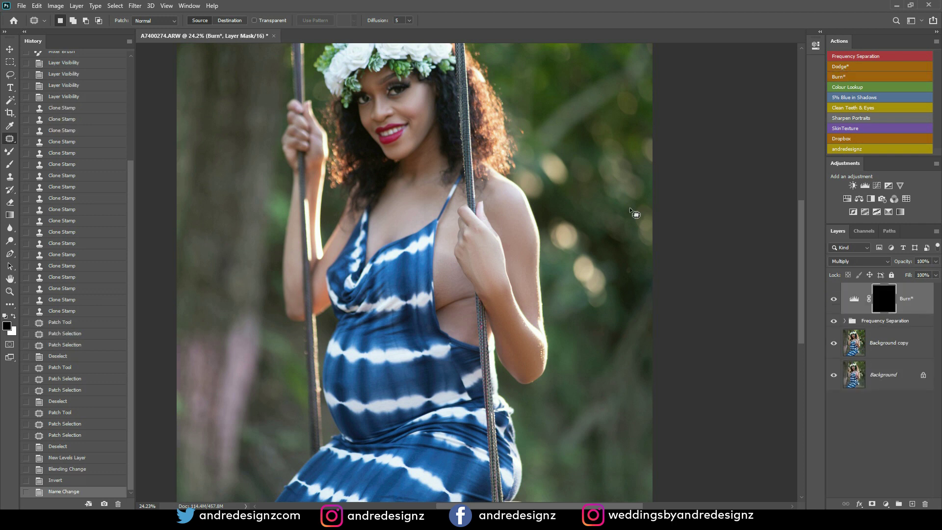
- Burn the raised forearm on the Burn* mask with a white 200 px brush at 1% flow
click(13, 320)
key(b)
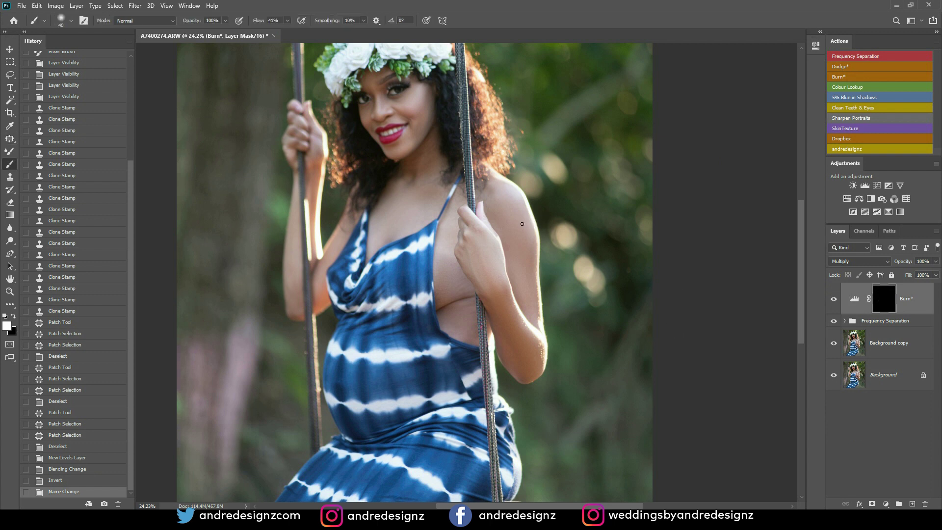
click(288, 21)
drag(288, 33, 268, 33)
key(bracketright)
key(bracketright)
key(bracketright)
mouse_move(538, 308)
mouse_down()
mouse_move(544, 328)
mouse_move(530, 323)
mouse_up()
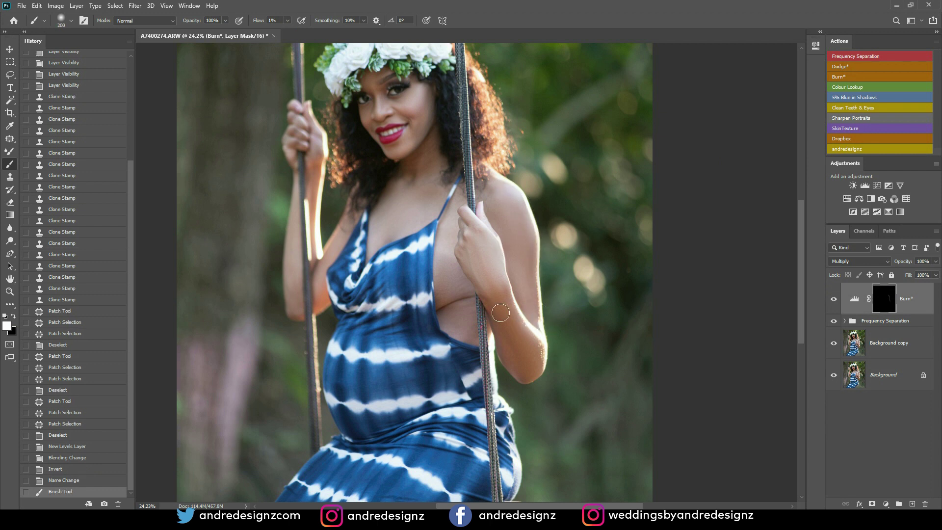
mouse_move(482, 306)
mouse_down()
mouse_move(505, 288)
mouse_move(516, 325)
mouse_up()
- Burn the other forearm, then the bare skin at the dress's side opening with a 150 px brush on the Burn* mask
click(290, 246)
key(bracketleft)
key(bracketleft)
click(473, 273)
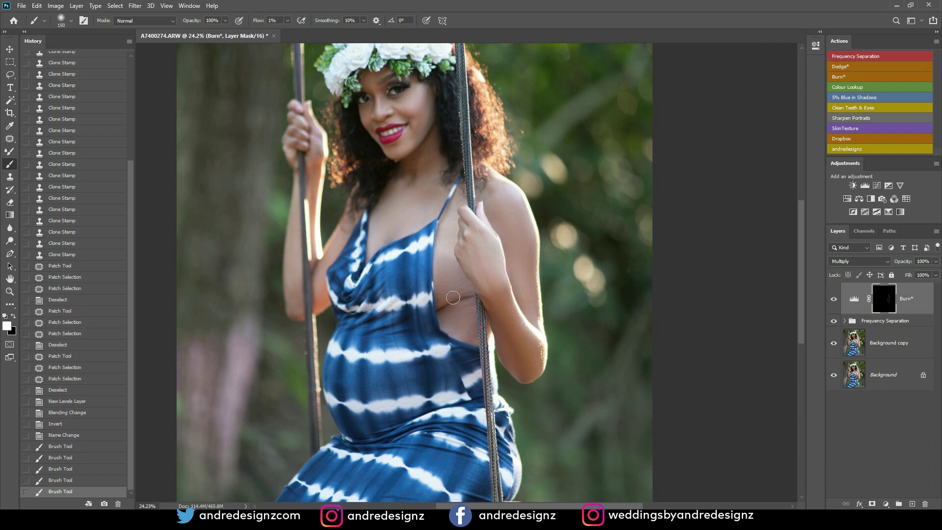
click(456, 274)
click(452, 294)
click(456, 263)
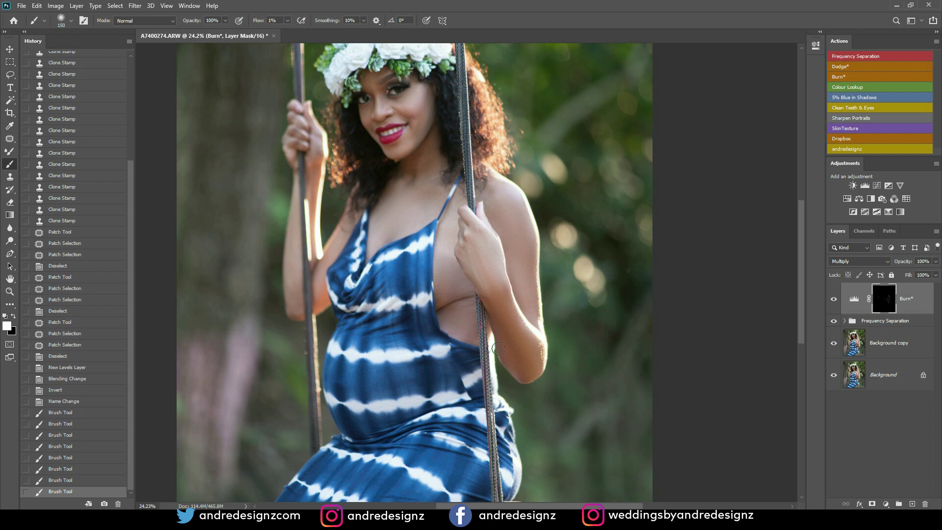
- Burn the cheeks, neck and upper chest on the Burn* mask, adjusting the brush size to 125 px for the neck
scroll(508, 349, down, 4)
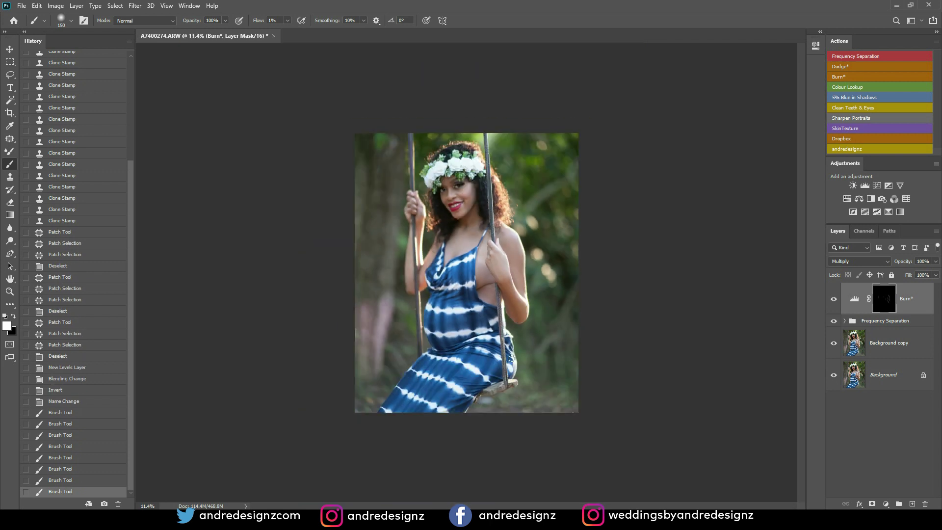
scroll(463, 213, up, 5)
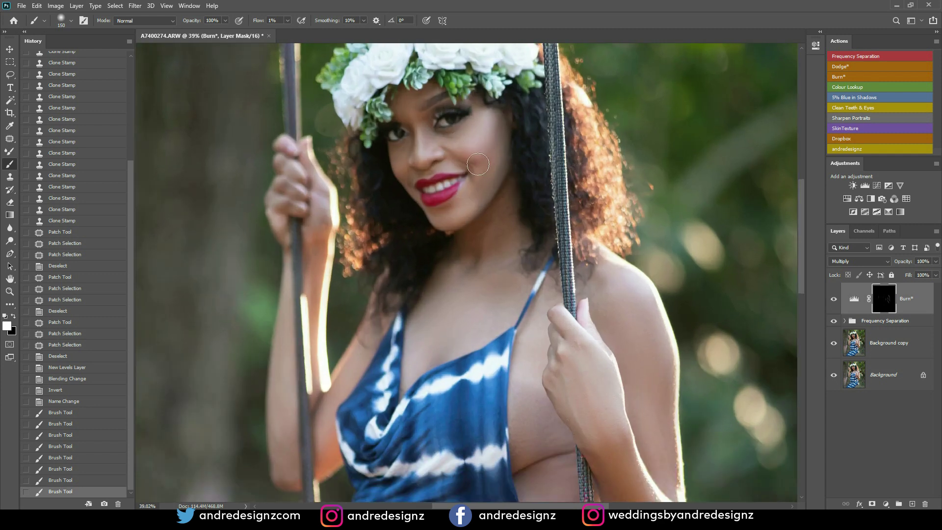
mouse_move(478, 173)
mouse_down()
mouse_move(444, 147)
mouse_move(406, 139)
mouse_move(409, 153)
mouse_up()
key(bracketleft)
key(bracketleft)
key(bracketleft)
key(bracketleft)
key(bracketright)
key(bracketright)
key(bracketright)
drag(501, 216, 492, 284)
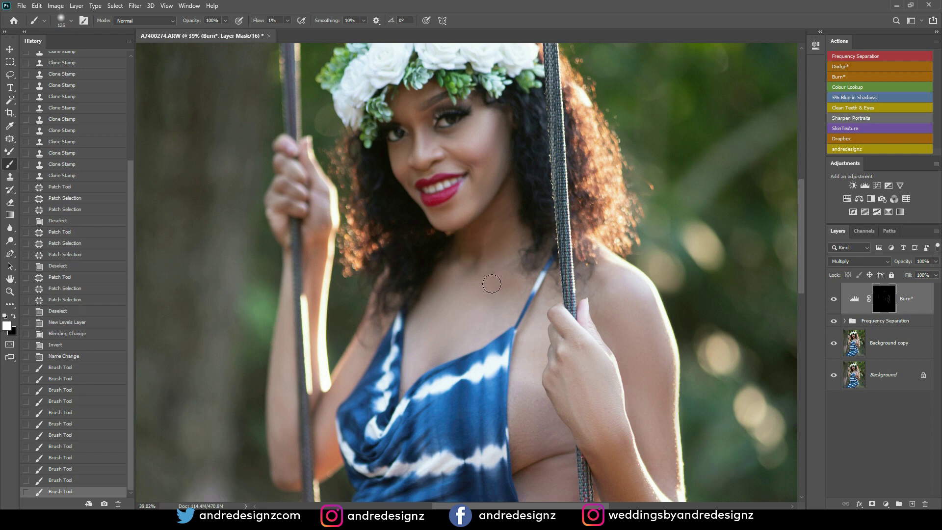
- Toggle the Burn* layer's visibility to compare the portrait before and after burning
scroll(492, 284, down, 1)
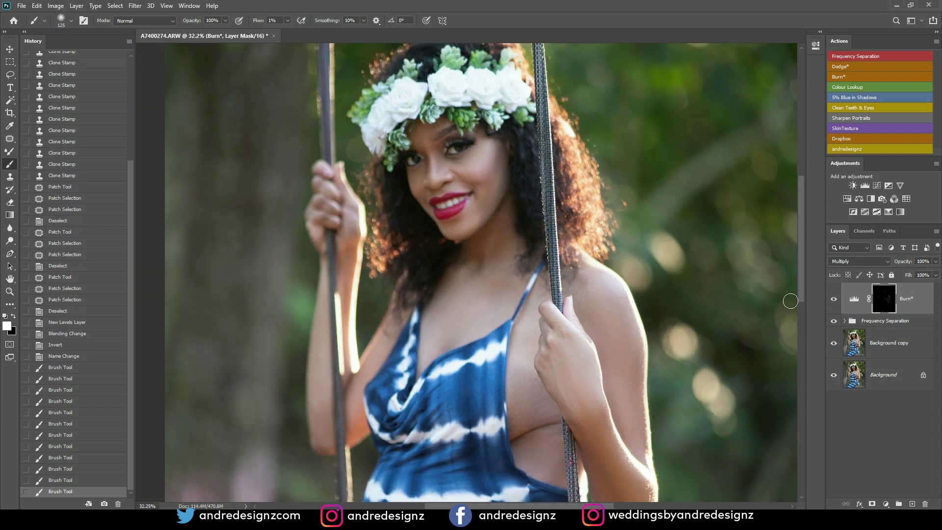
alt+click(834, 300)
click(834, 301)
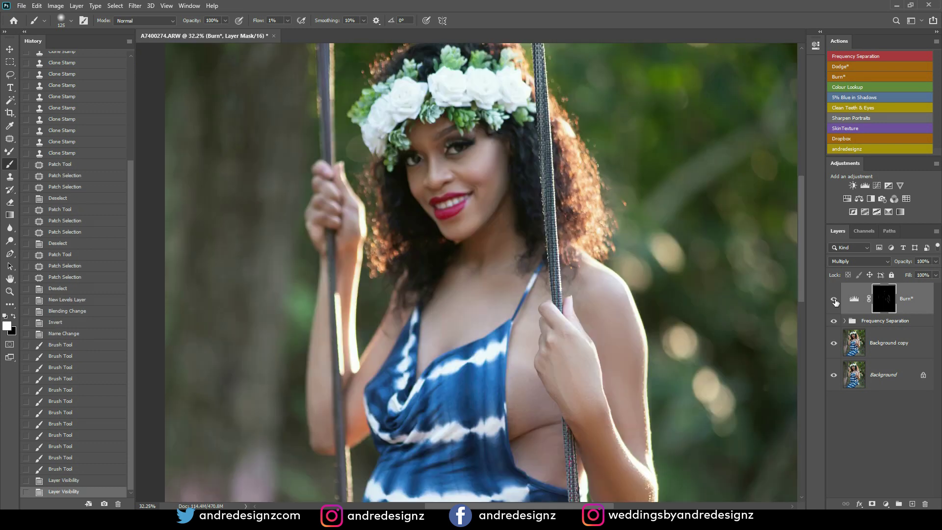
click(834, 301)
click(833, 302)
scroll(597, 313, down, 5)
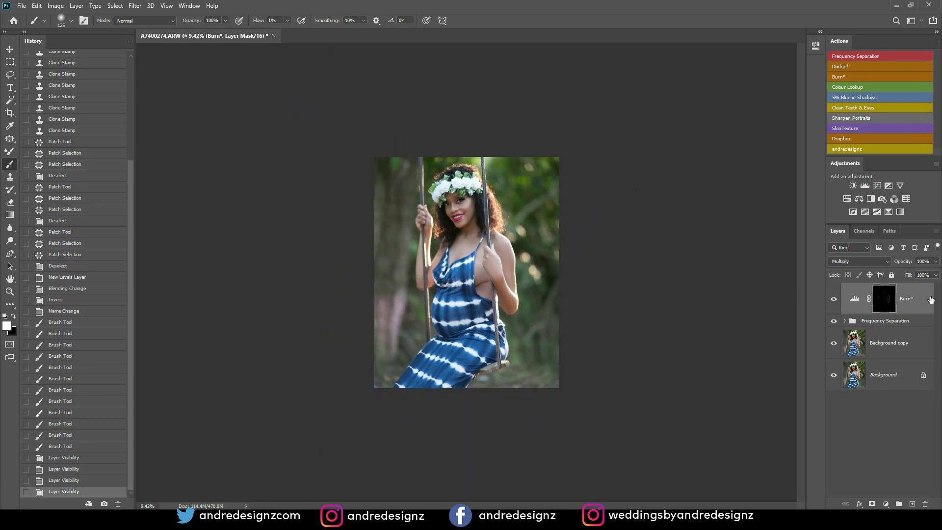
- Stamp all visible layers into a new layer above Burn* and duplicate the stamped layer
key(ctrl+2)
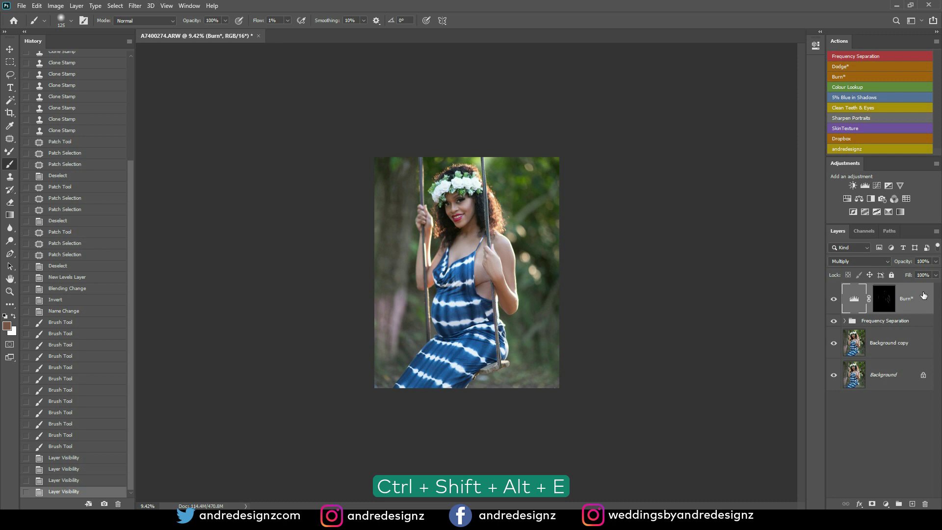
key(ctrl+shift+alt+e)
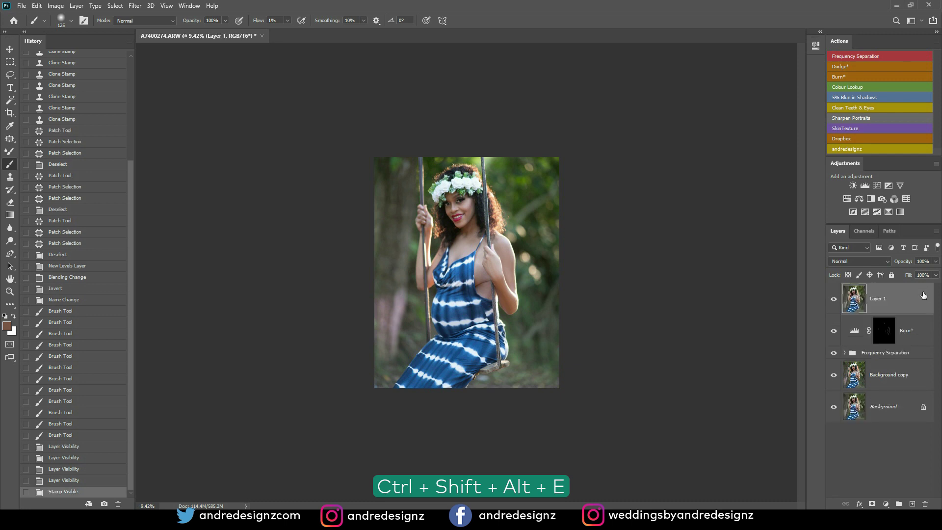
key(ctrl+j)
click(652, 195)
key(ctrl+plus)
key(ctrl+plus)
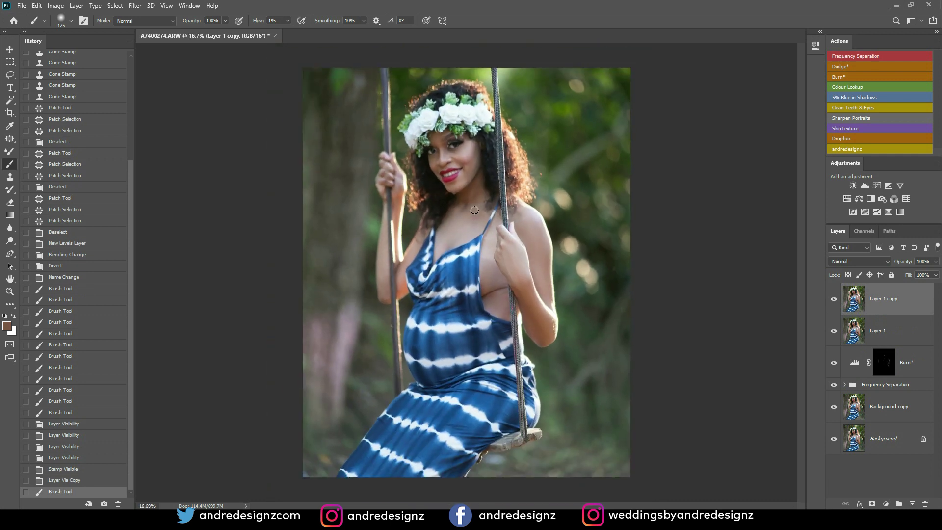
- Apply the Camera Raw Filter to Layer 1 copy with Auto tone, Dehaze +10 and a slight Blue Primary hue adjustment
click(140, 6)
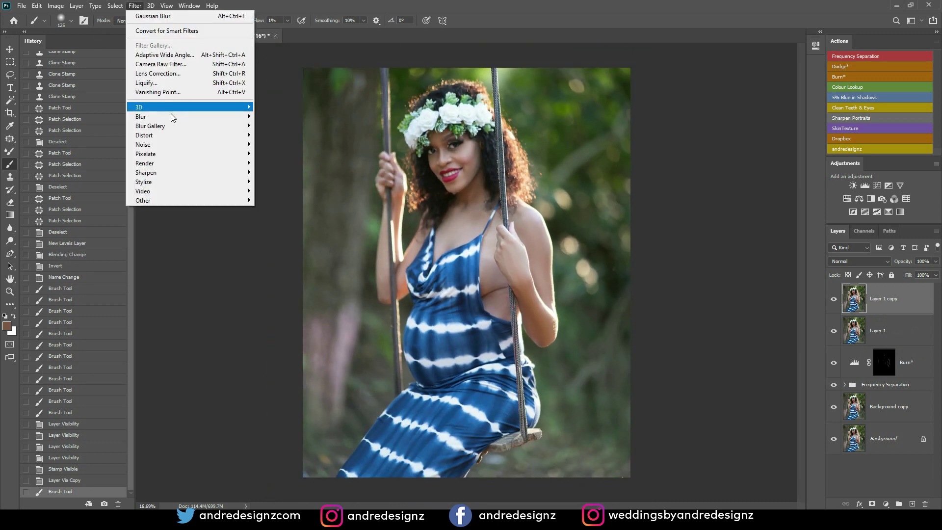
click(174, 65)
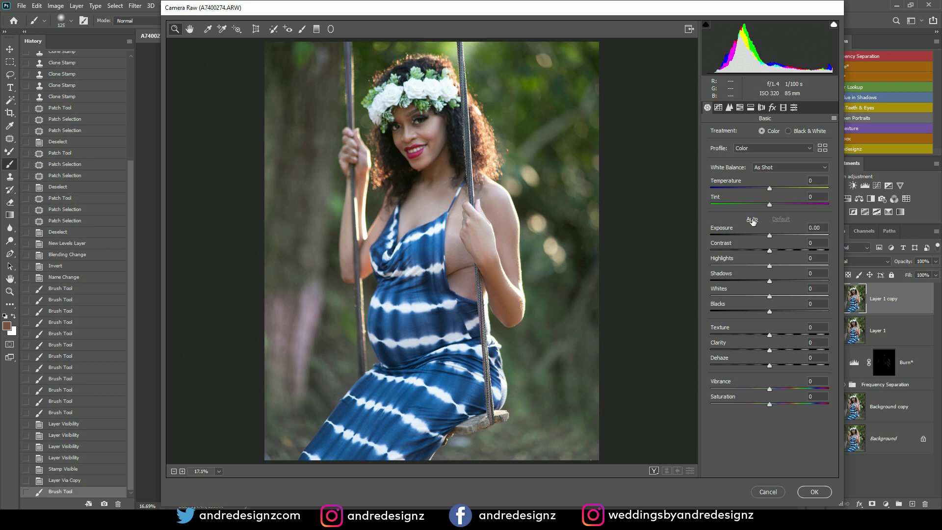
click(753, 219)
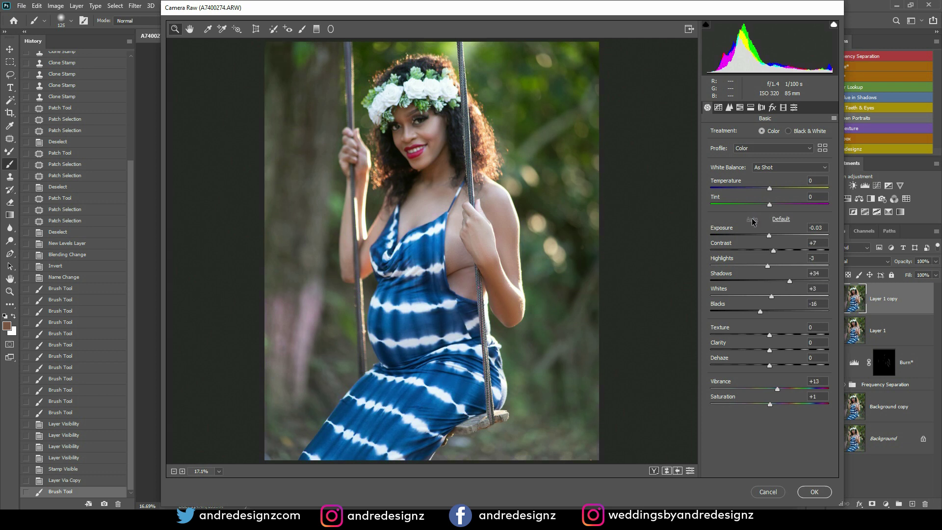
click(654, 472)
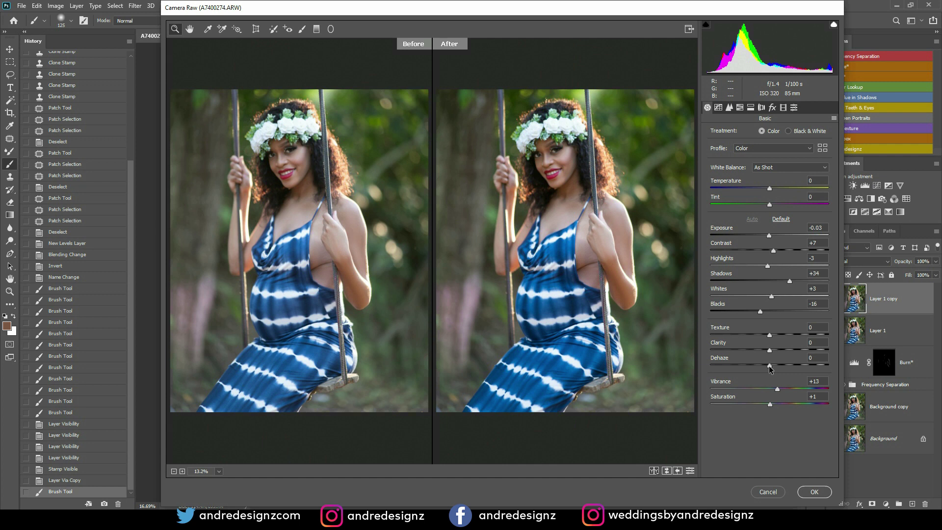
drag(770, 366, 776, 368)
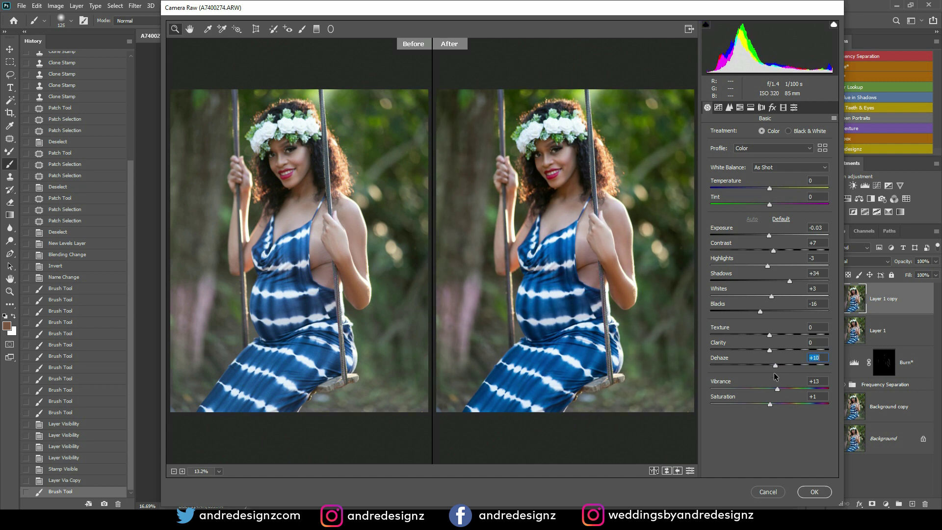
click(784, 108)
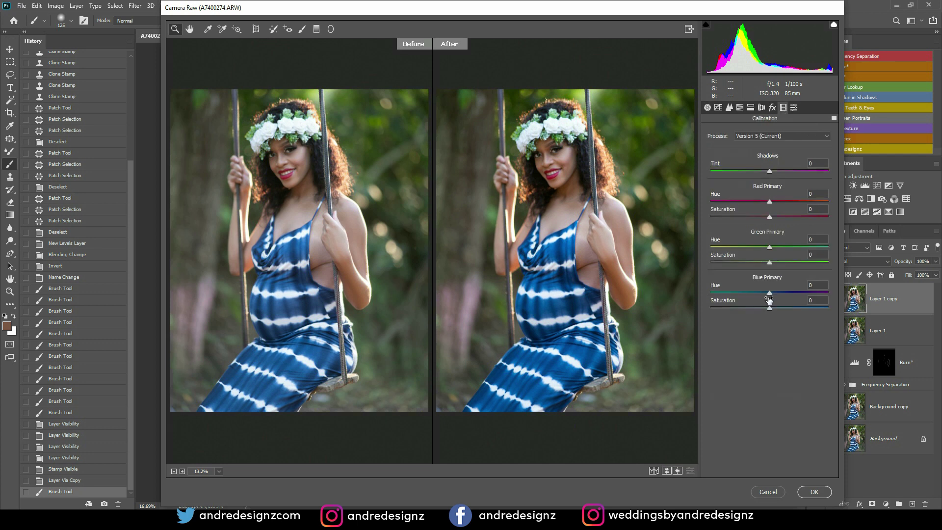
mouse_move(770, 293)
mouse_down()
mouse_move(789, 294)
mouse_move(725, 292)
mouse_move(785, 293)
mouse_move(736, 293)
mouse_move(784, 294)
mouse_move(772, 294)
mouse_up()
click(818, 493)
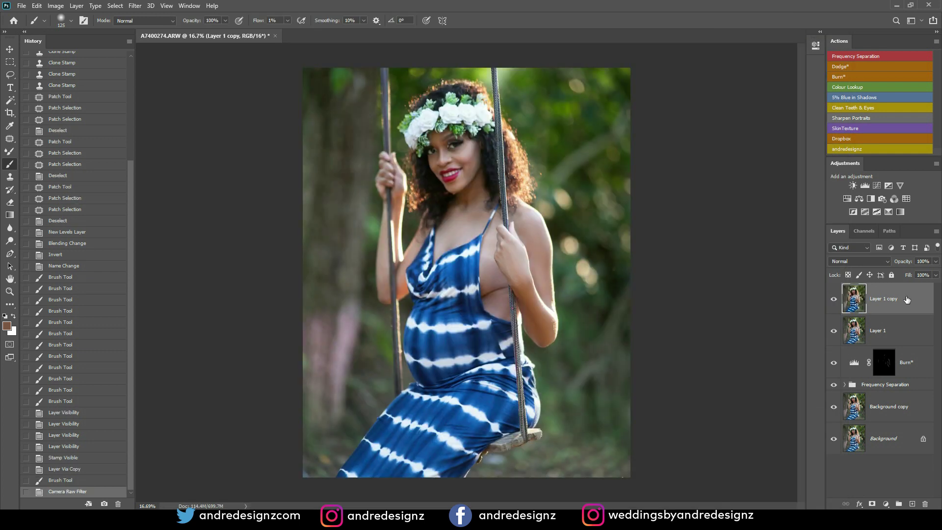
- Duplicate Layer 1 copy and apply the Camera Raw Filter with the Blue Primary hue shifted strongly toward teal, comparing before and after
key(ctrl+j)
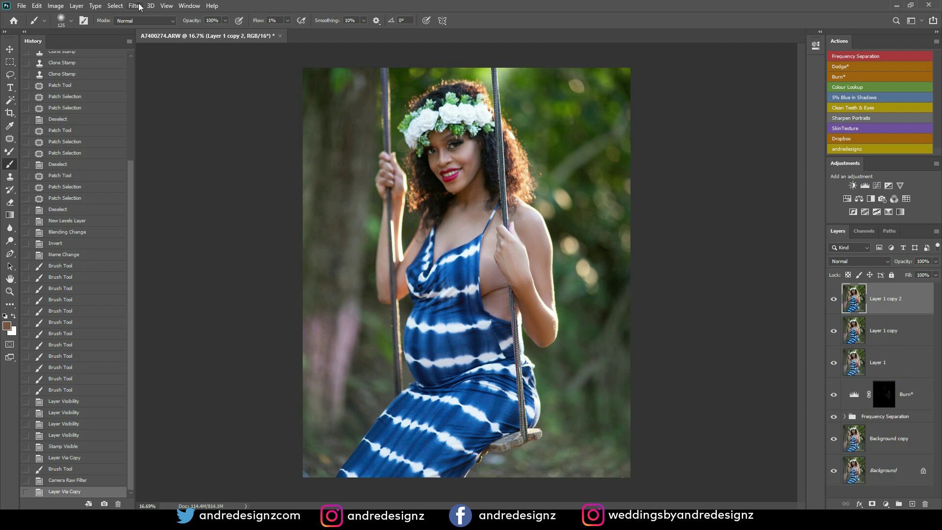
click(135, 6)
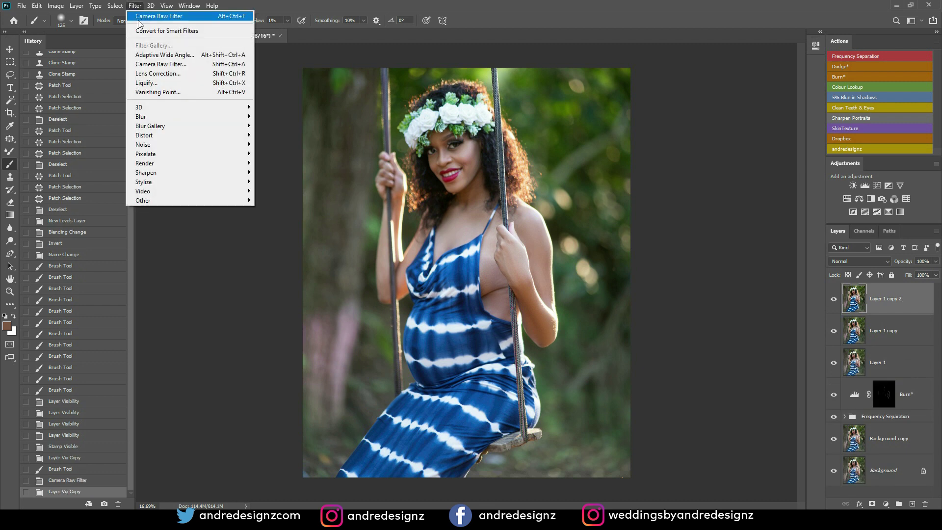
click(169, 69)
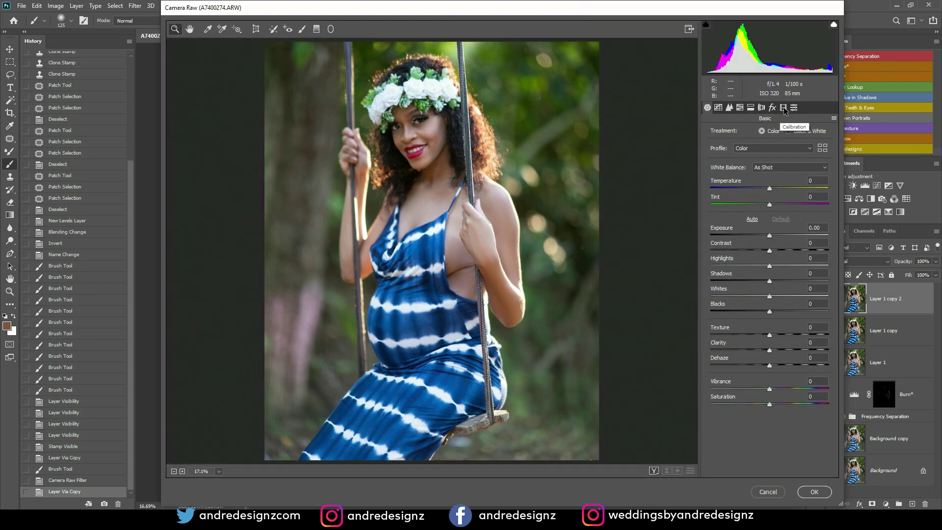
click(785, 110)
mouse_move(769, 294)
mouse_down()
mouse_move(745, 295)
mouse_move(759, 296)
mouse_up()
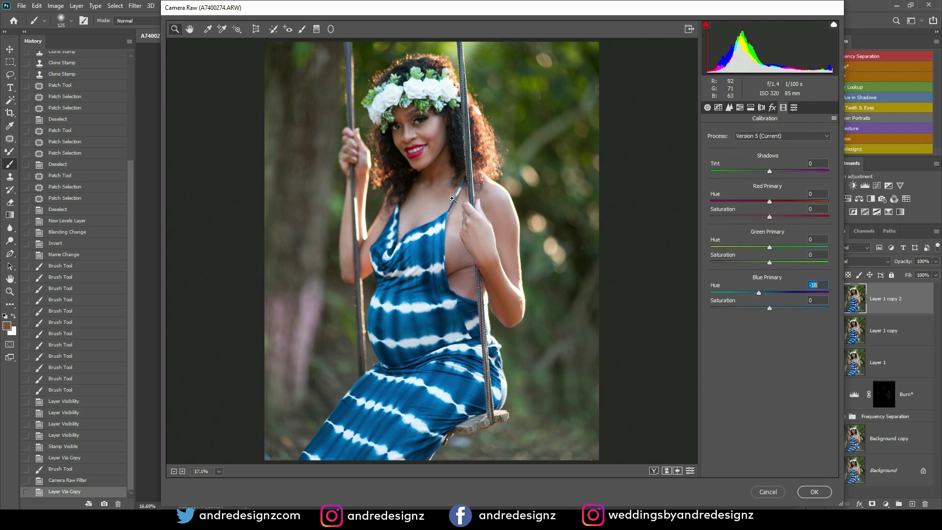
click(657, 470)
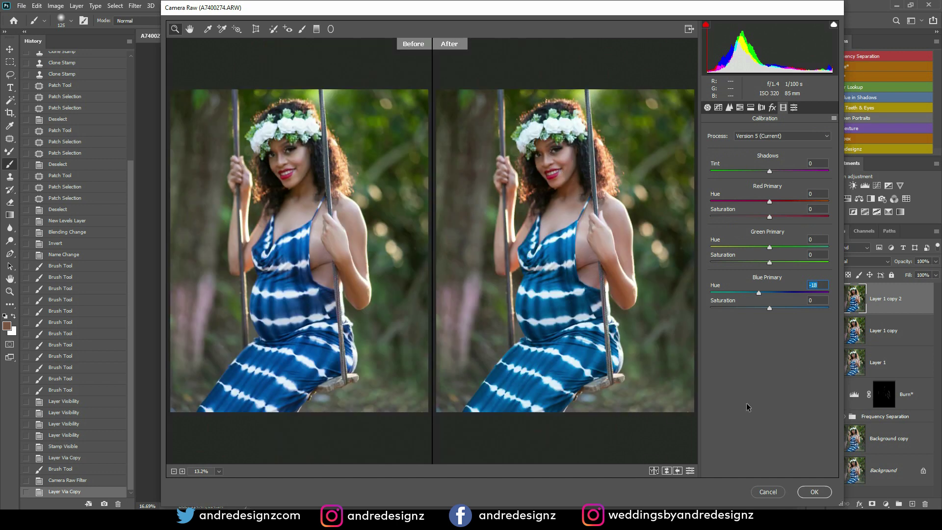
drag(758, 294, 748, 295)
click(810, 492)
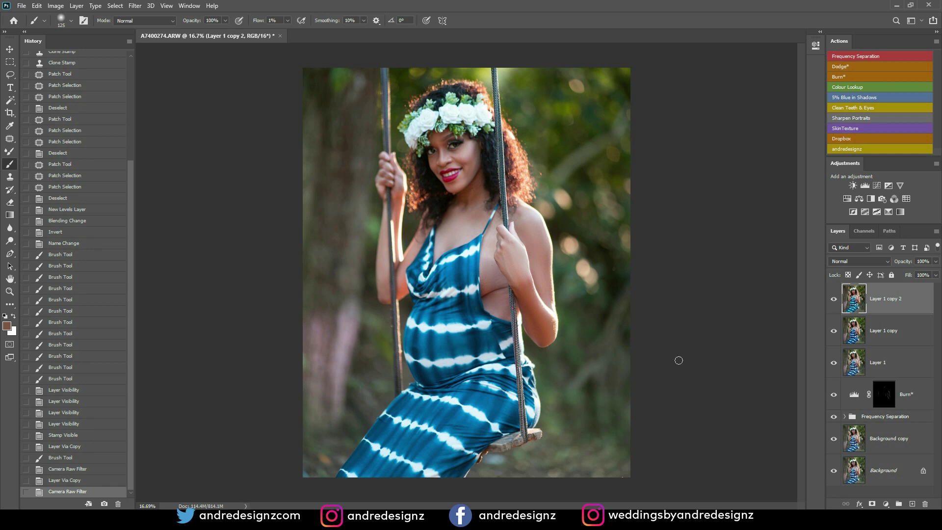
- Add a white layer mask to Layer 1 copy 2 and prepare a black brush at 100% flow
click(872, 505)
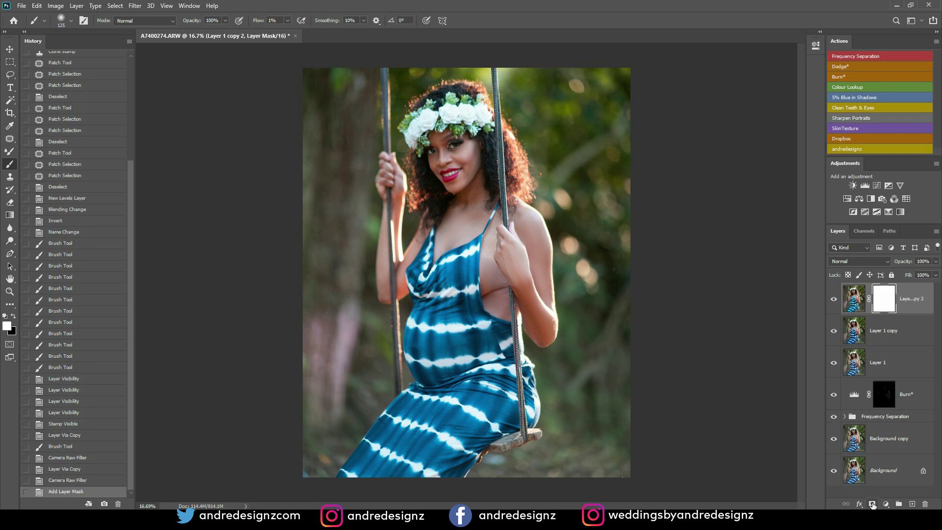
click(14, 318)
click(288, 20)
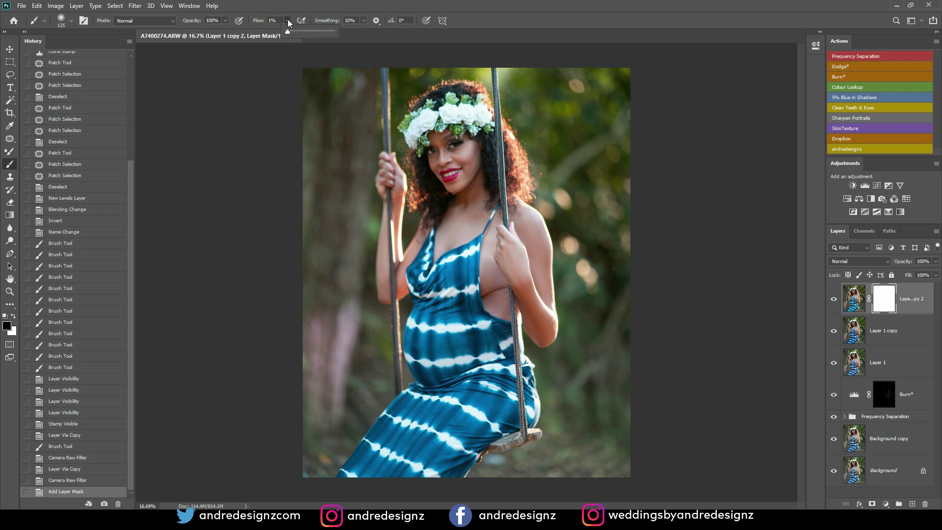
drag(296, 37, 344, 38)
- Paint black on the Layer 1 copy 2 mask over the dress's bodice to restore its original blue
click(460, 270)
key(bracketright)
key(bracketright)
key(bracketright)
key(bracketright)
key(bracketright)
key(bracketright)
key(bracketleft)
mouse_move(461, 271)
mouse_down()
mouse_move(444, 307)
mouse_move(429, 284)
mouse_up()
key(bracketleft)
key(bracketleft)
key(bracketleft)
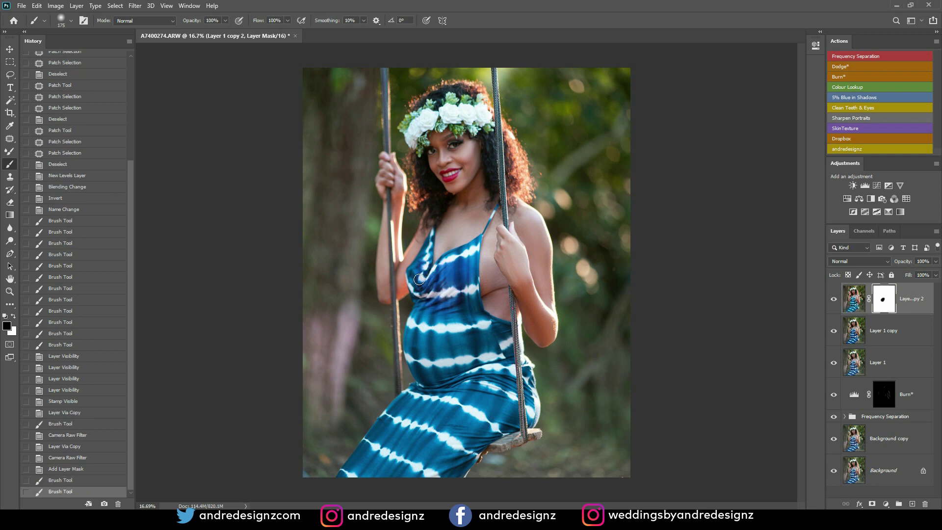
- Mask the teal shift out of the dress below the bust and over the belly, enlarging the brush to 400 px
key(bracketright)
key(bracketright)
click(464, 284)
click(466, 292)
click(465, 296)
key(bracketright)
key(bracketright)
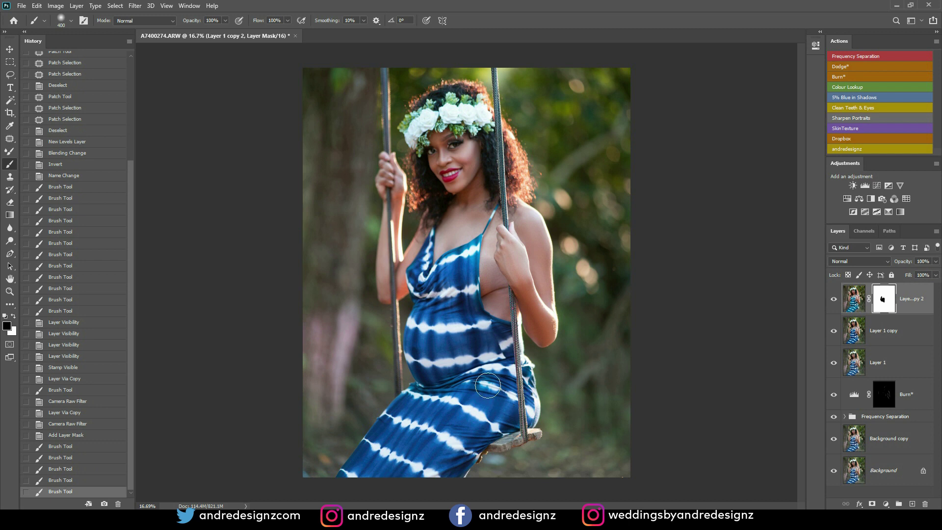
- Mask the teal shift out of the dress's skirt on Layer 1 copy 2 and reduce the brush size to 100 px
mouse_move(417, 350)
mouse_down()
mouse_move(436, 295)
mouse_move(452, 275)
mouse_move(451, 283)
mouse_up()
key(bracketleft)
key(bracketleft)
key(bracketleft)
key(bracketleft)
key(bracketleft)
key(bracketleft)
key(bracketleft)
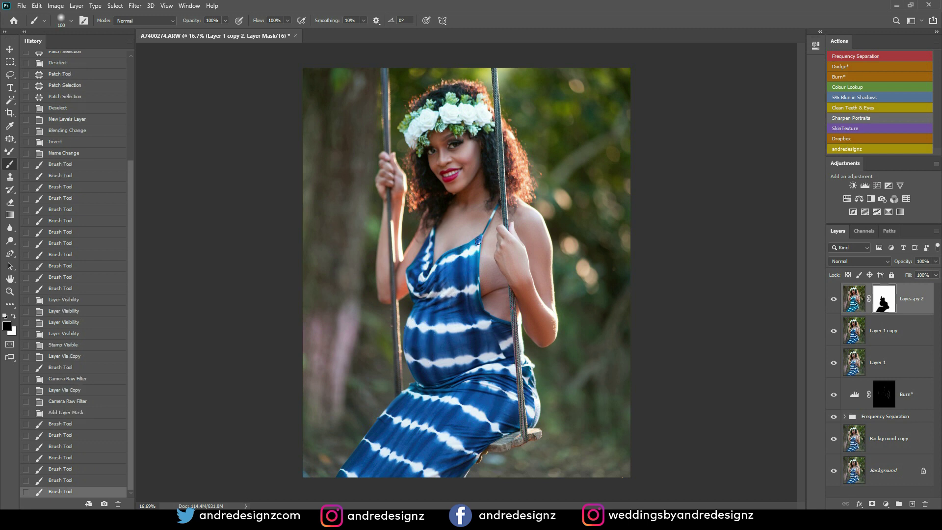
- Touch up the mask in black over the missed teal spots on the dress's bodice, belly and hip with the 100 px brush
click(463, 271)
click(471, 284)
click(469, 309)
click(473, 325)
click(455, 290)
click(466, 298)
click(446, 301)
click(450, 311)
click(445, 325)
click(447, 342)
click(491, 398)
click(497, 406)
click(489, 373)
click(483, 346)
click(489, 339)
click(493, 358)
click(496, 368)
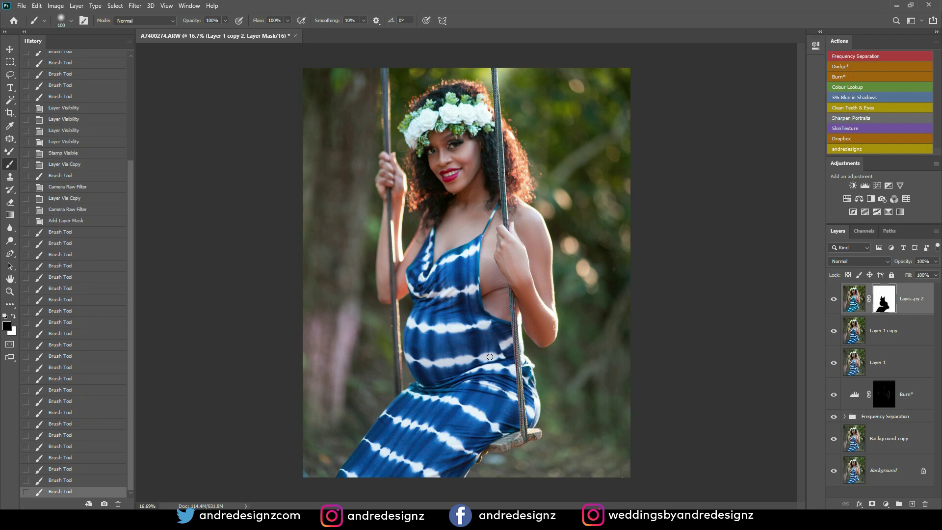
- Run the 5% Blue in Shadows action to add a colour balance layer above the masked copy
scroll(490, 356, up, 5)
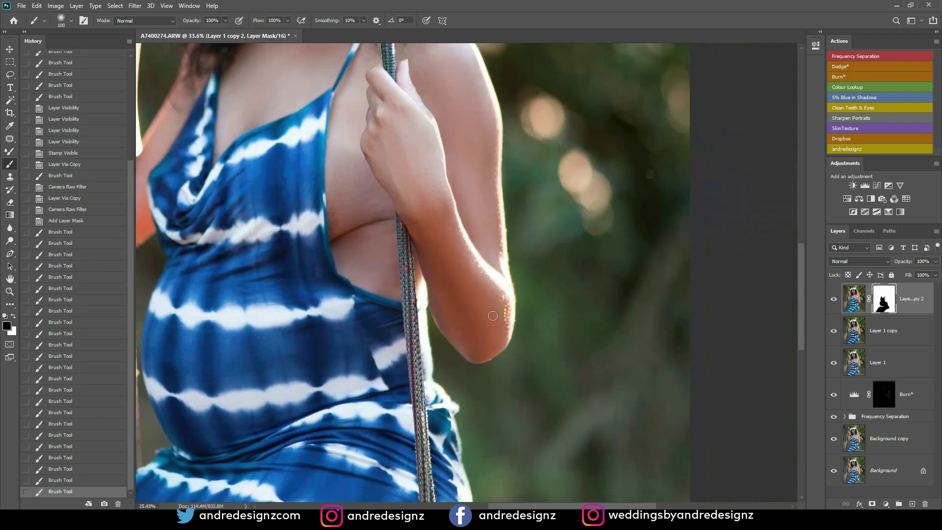
scroll(493, 315, down, 6)
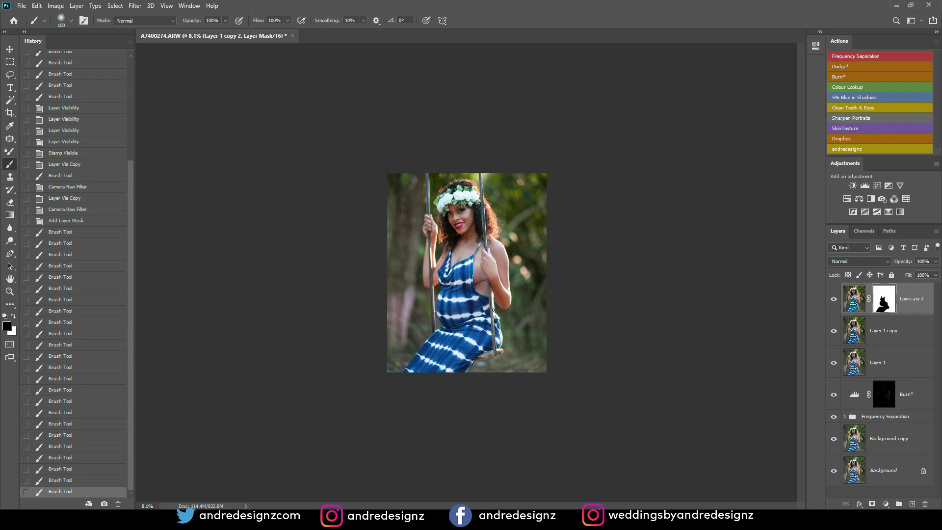
scroll(494, 309, up, 4)
scroll(447, 262, down, 4)
scroll(447, 262, down, 1)
scroll(432, 267, up, 3)
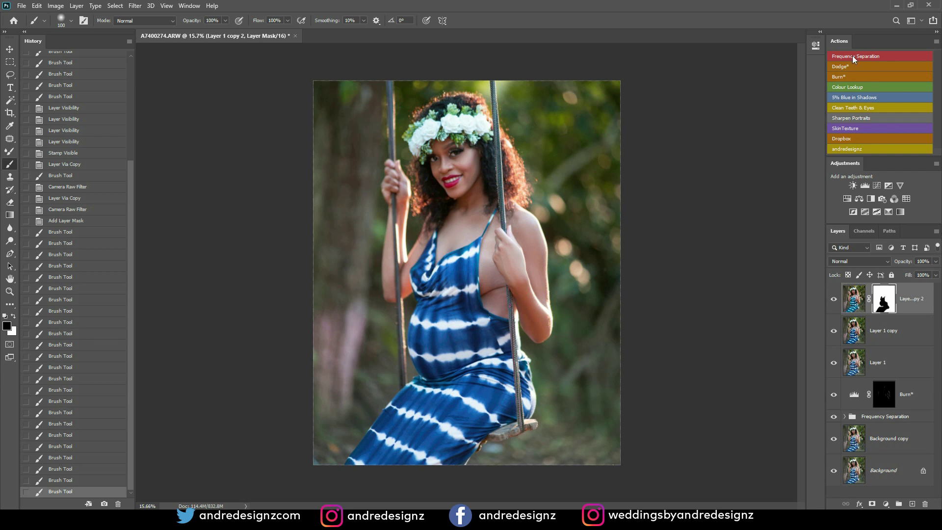
click(853, 96)
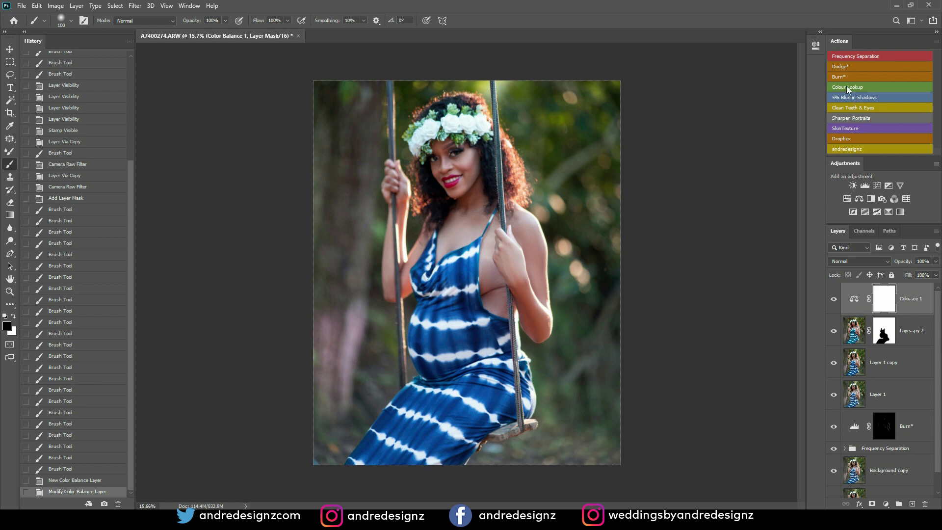
- Try the Colour Lookup action and delete the layer it adds
click(847, 87)
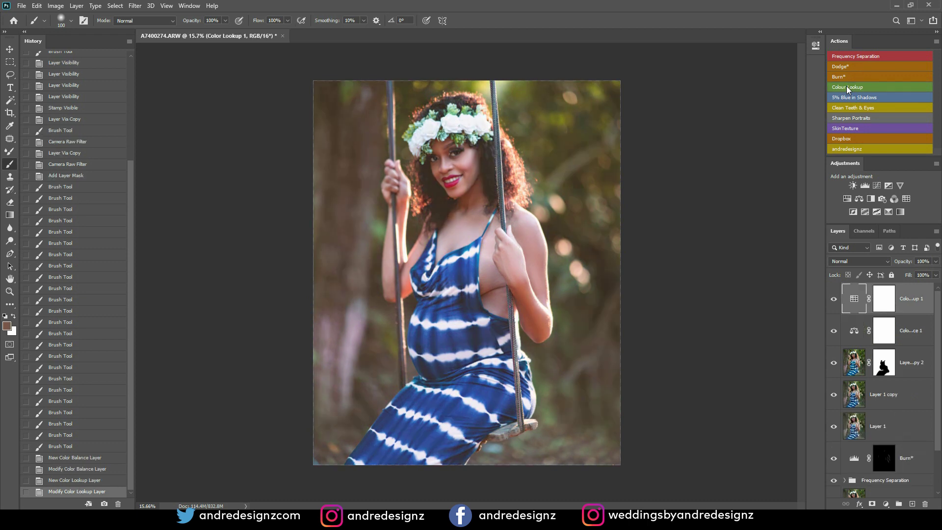
key(Delete)
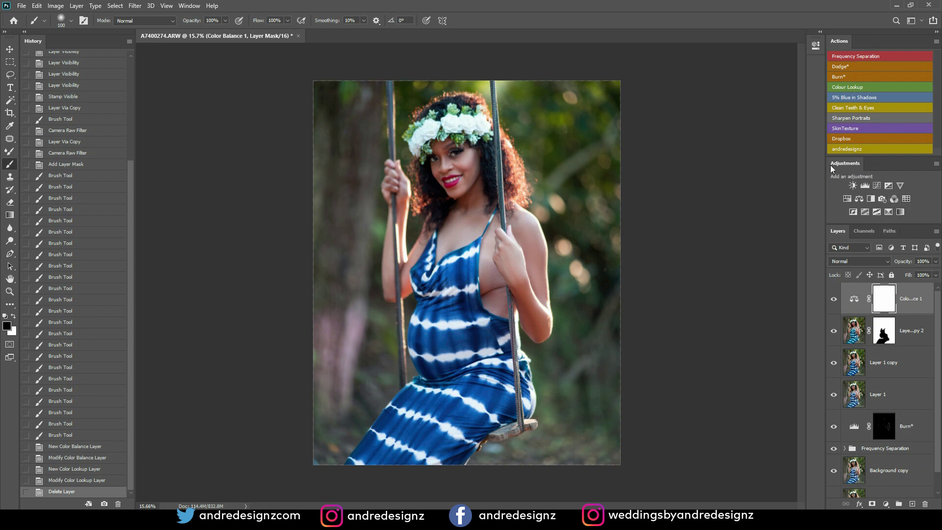
- Add a Color Lookup adjustment layer and load the 2Strip.look 3DLUT file
click(907, 200)
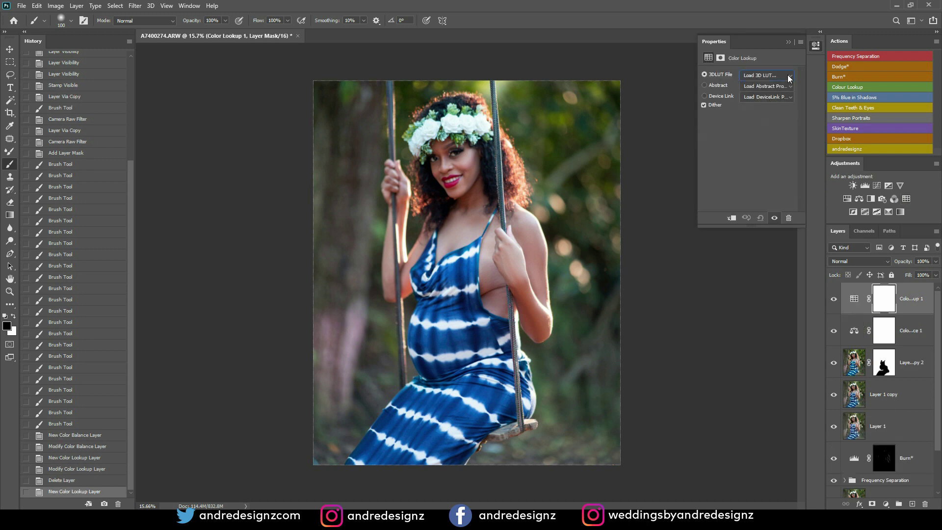
click(790, 77)
click(781, 115)
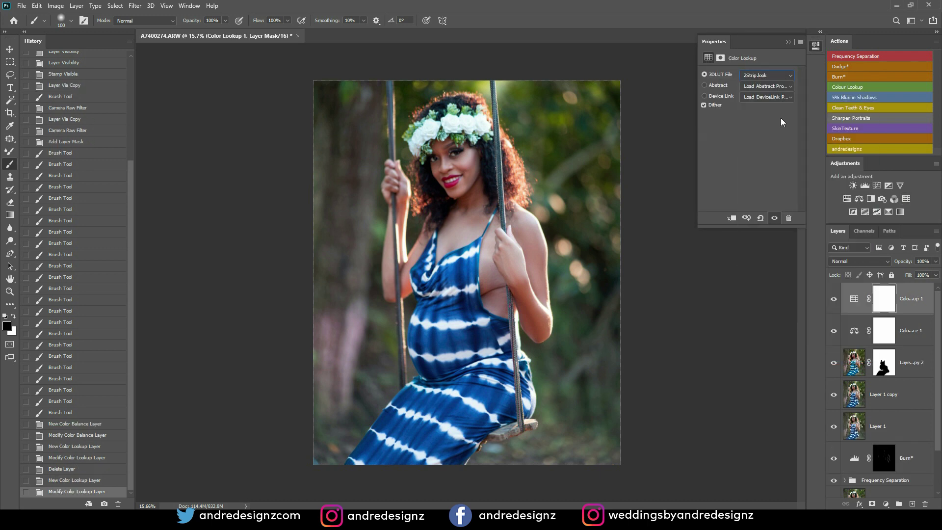
double_click(775, 81)
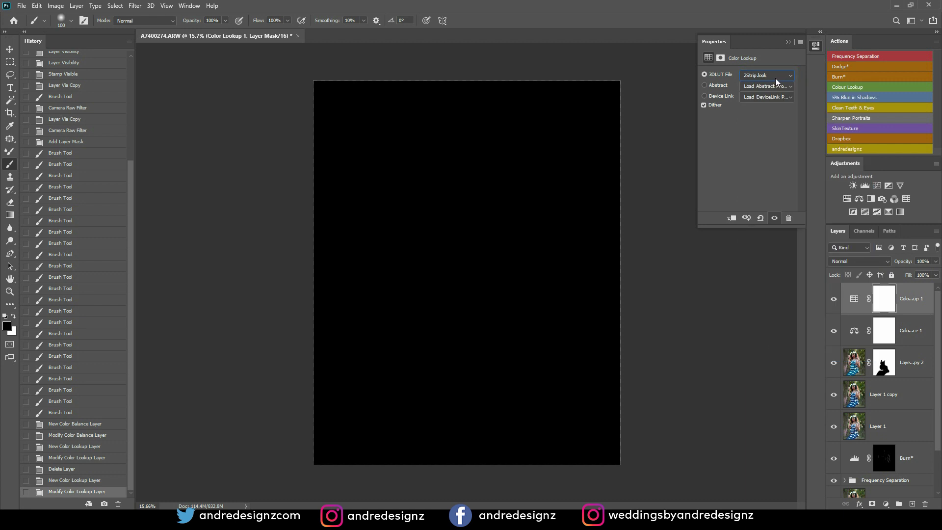
- Step through the 3DLUT files past DropBlues.3DL to the Fuji ETERNA 250 look
key(Down)
key(Down)
key(Down)
key(Down)
key(Down)
key(Down)
key(Up)
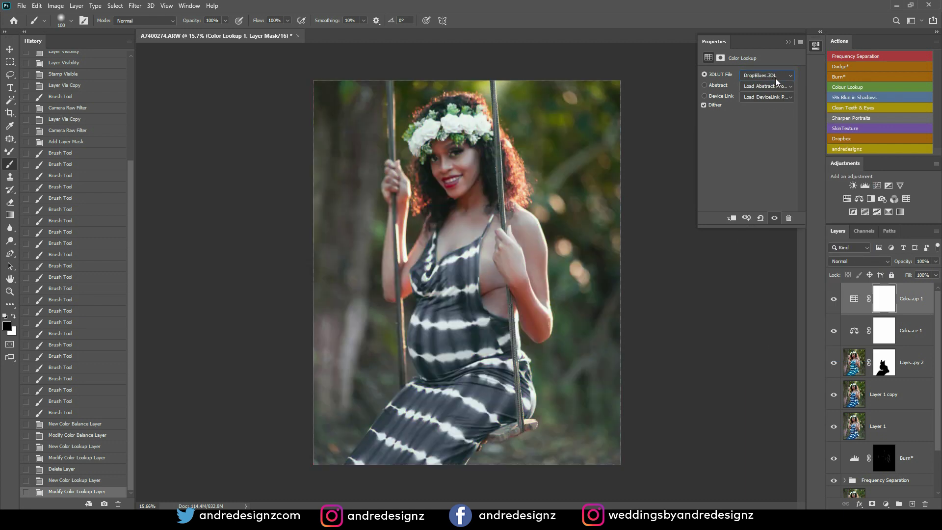
key(Down)
key(Down)
key(Down)
key(Down)
key(Down)
key(Down)
key(Down)
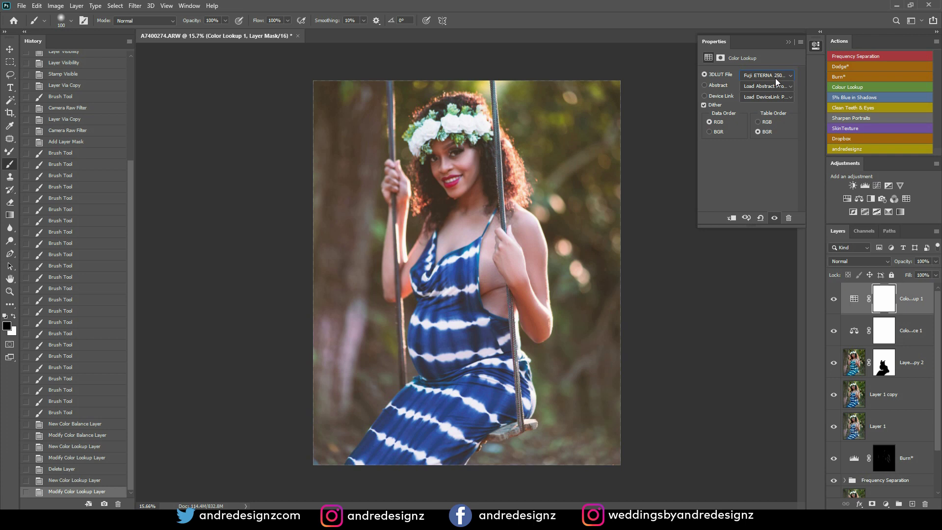
- Lower the Color Lookup layer's opacity to 30% and try the Fuji F125 Kodak LUT, comparing with the layer hidden
click(936, 262)
drag(934, 273, 905, 274)
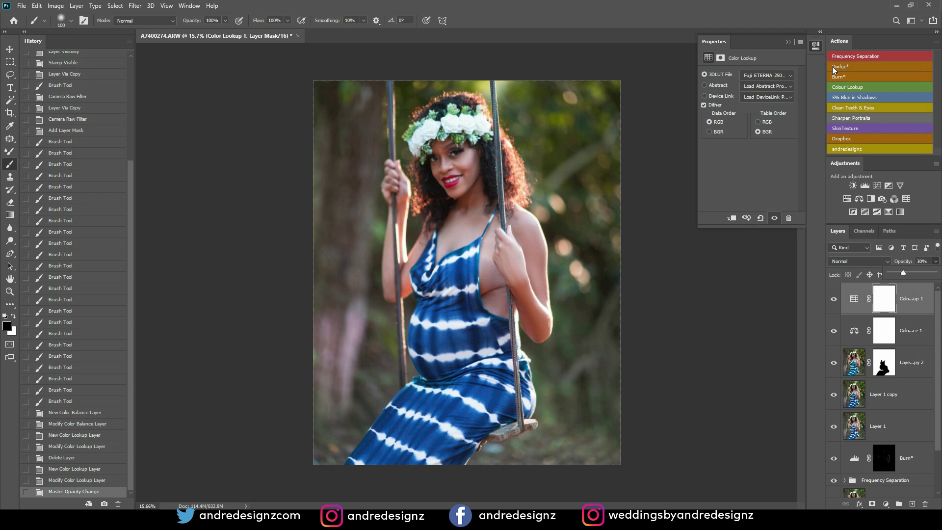
click(771, 76)
click(778, 78)
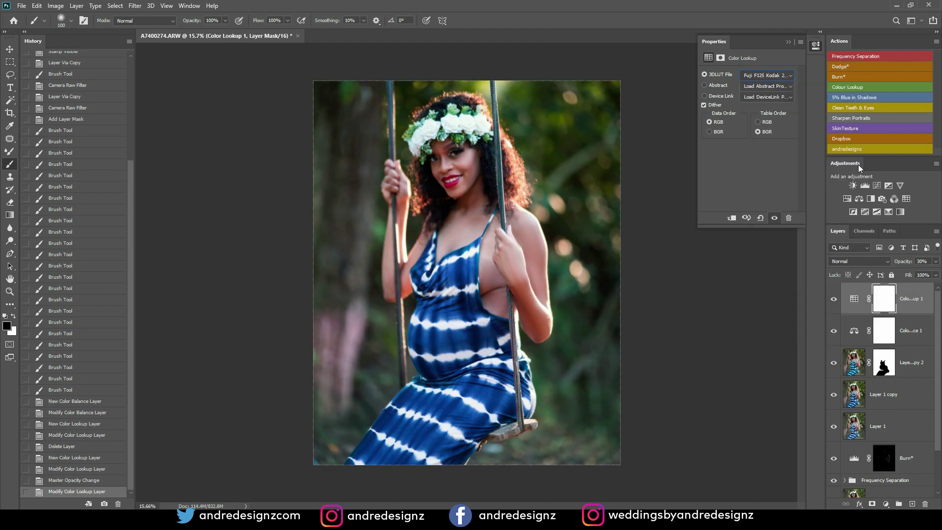
click(835, 300)
click(834, 299)
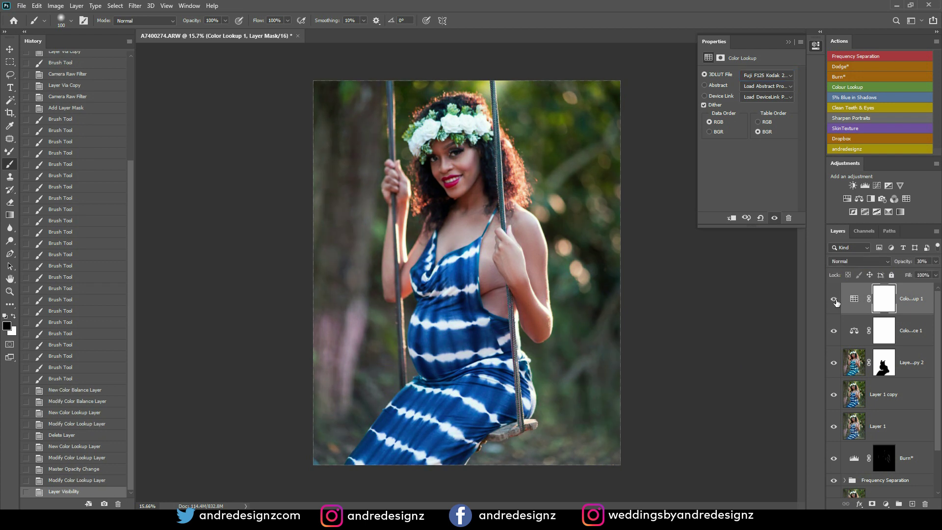
- Try the Kodak 5218, Moonlight.3DL, Soft_Warming.look and TensionGreen.3DL LUTs on the Color Lookup layer
scroll(772, 79, down, 5)
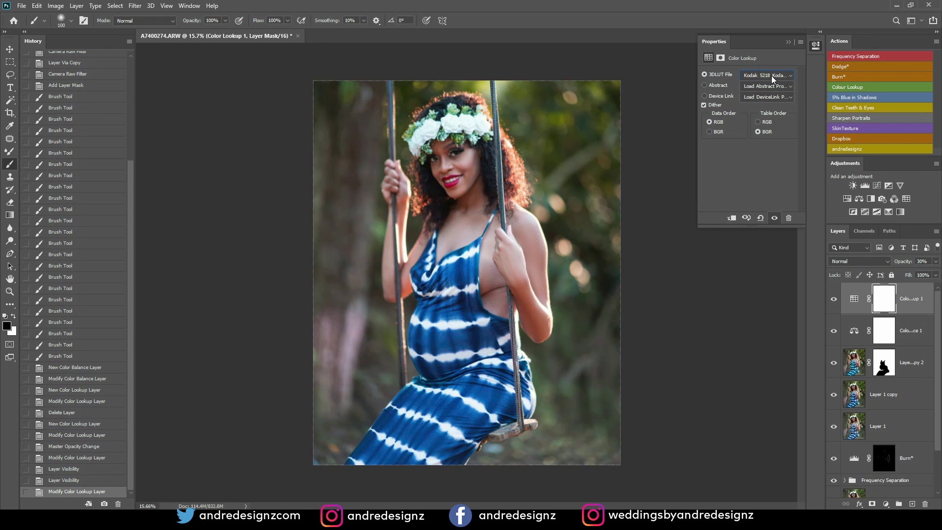
scroll(772, 78, down, 3)
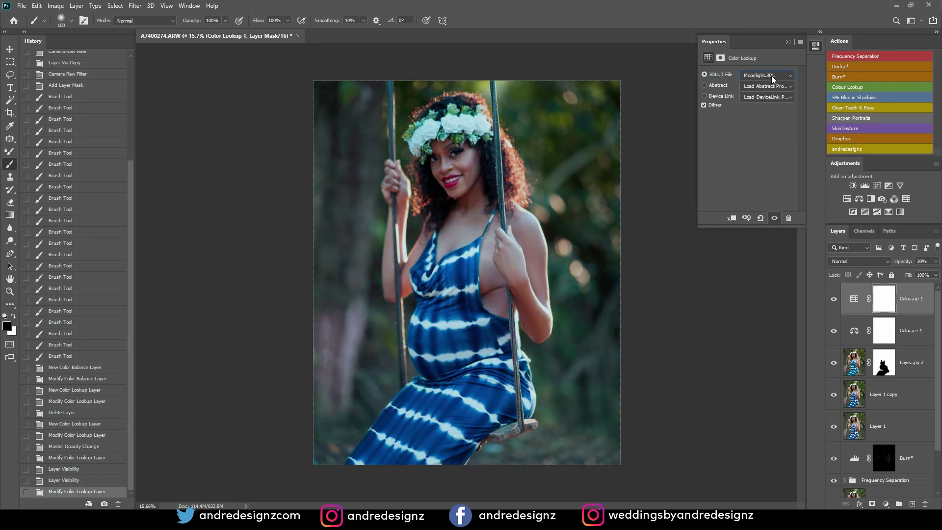
scroll(772, 79, down, 1)
scroll(772, 78, down, 1)
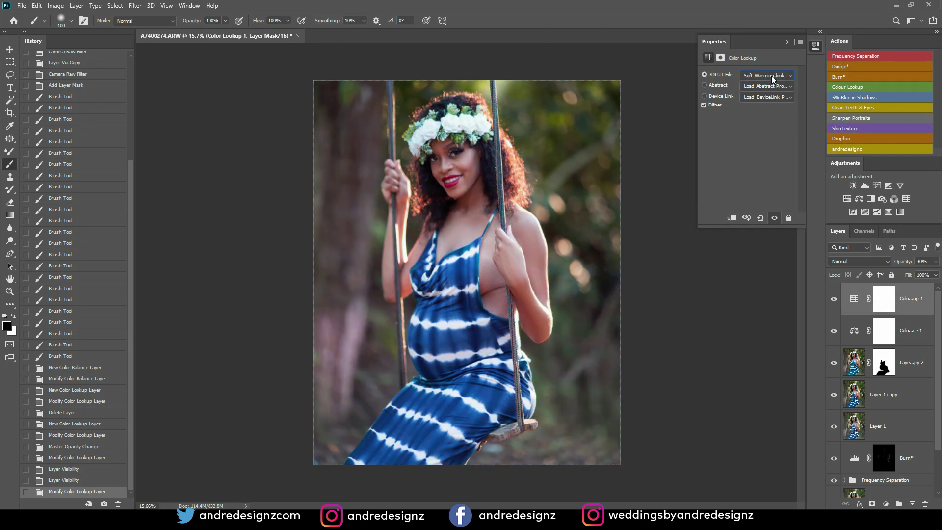
scroll(771, 78, down, 2)
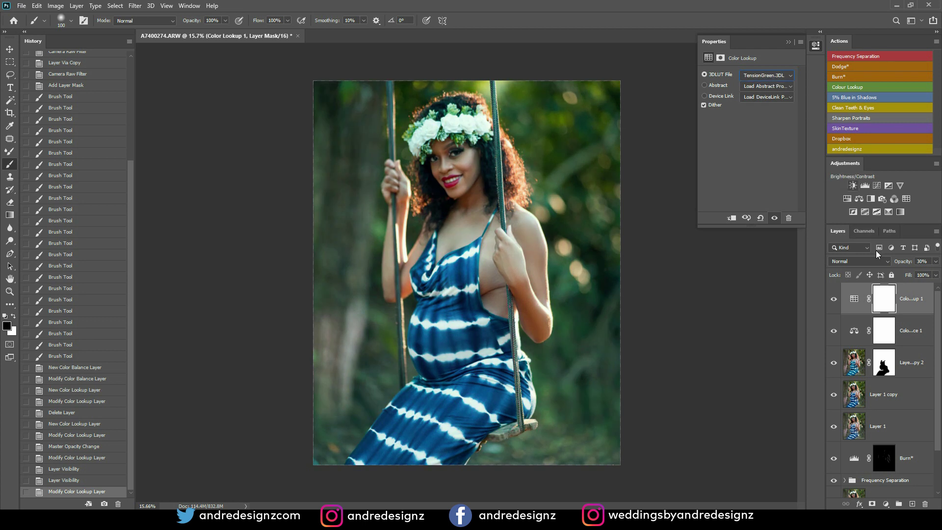
- Delete the Color Lookup adjustment layer that uses the TensionGreen.3DL LUT
click(189, 6)
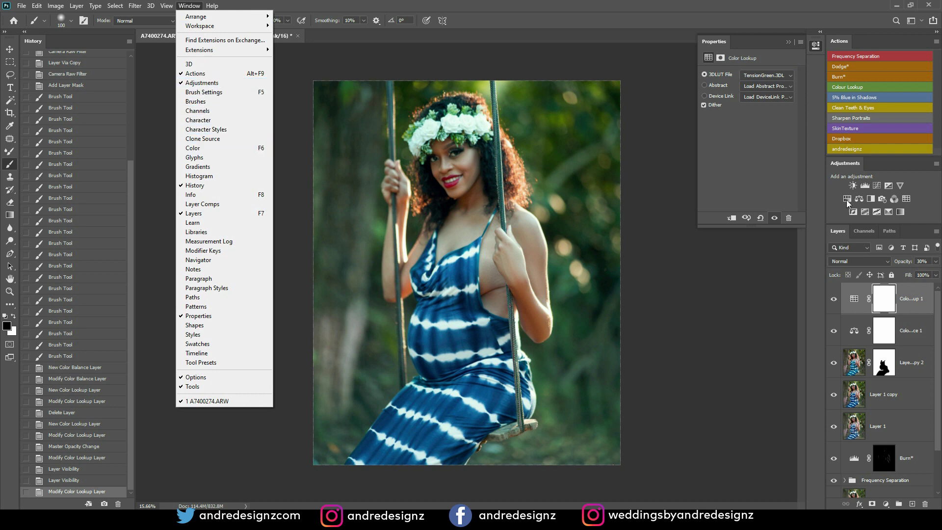
click(756, 255)
click(911, 294)
key(Delete)
- Run the Colour Lookup action and set its layer's opacity to 20%, comparing the photo with the layer hidden and shown
click(851, 89)
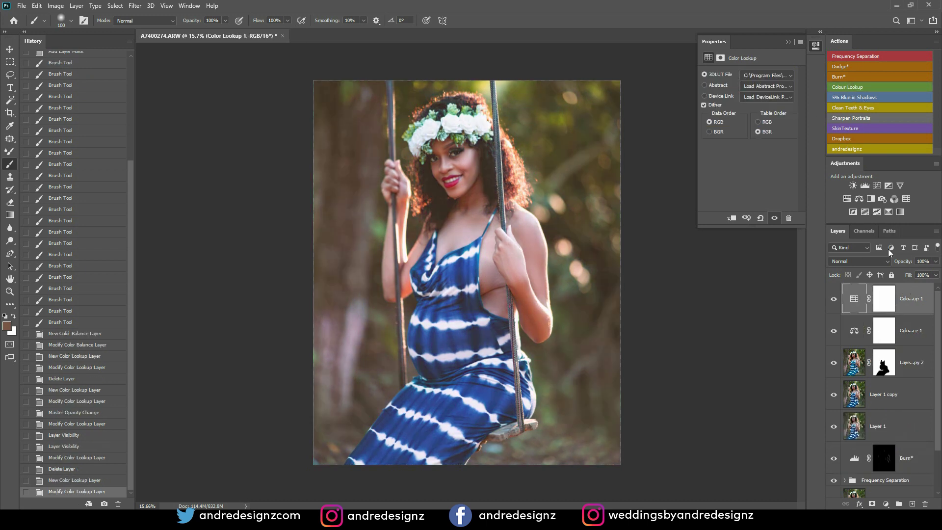
click(935, 261)
click(896, 273)
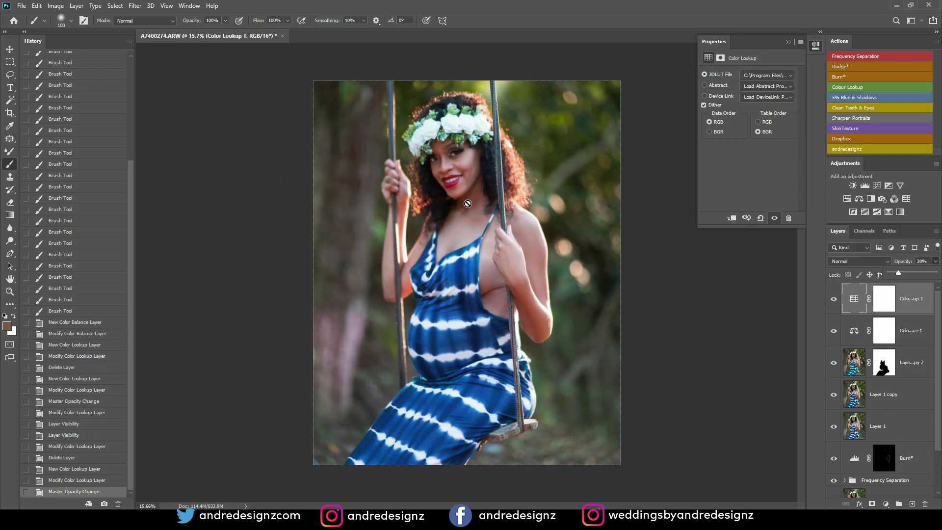
click(834, 300)
click(834, 300)
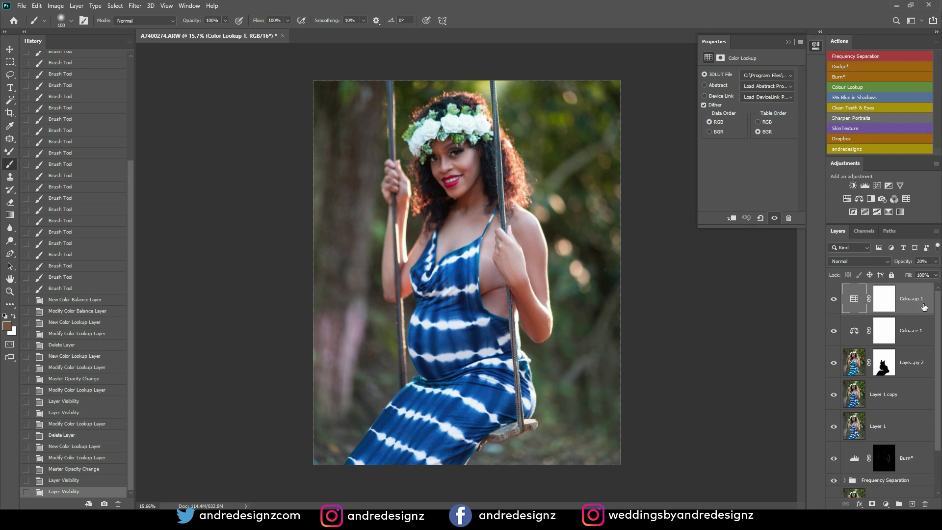
- Stamp all visible layers into a new layer and open a duplicate of it in the Camera Raw Filter
key(ctrl+shift+alt+e)
key(ctrl+j)
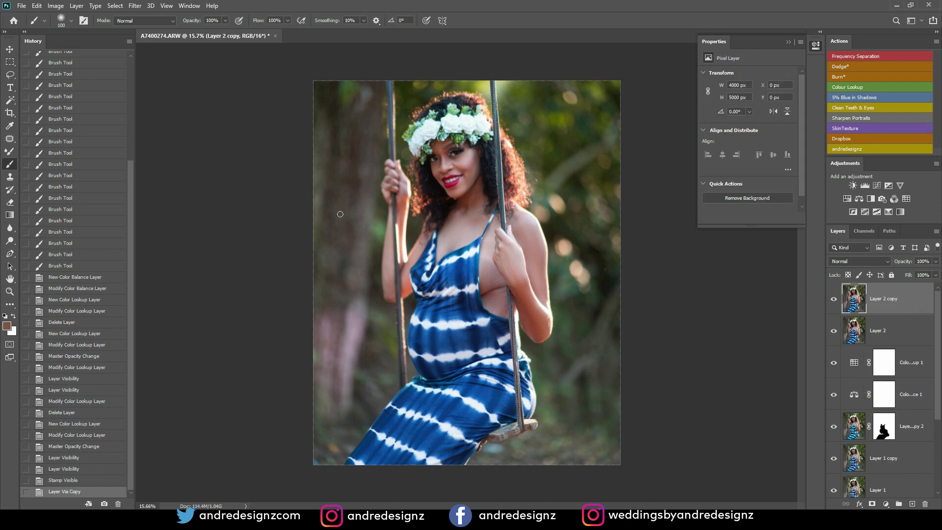
click(135, 6)
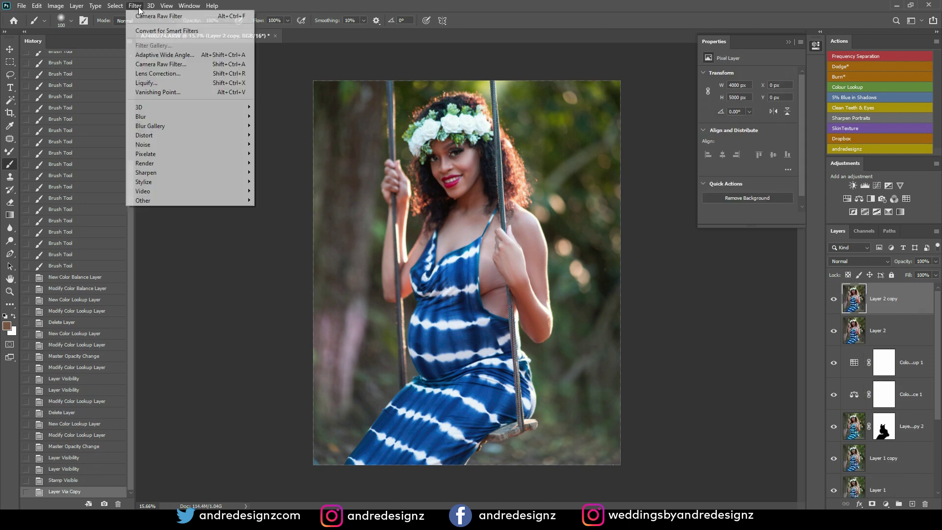
click(169, 65)
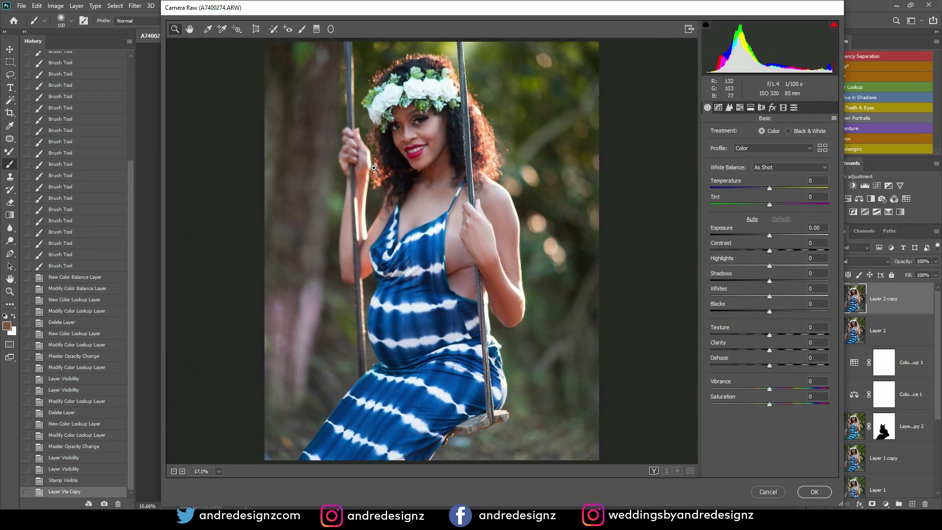
- Add a warming radial filter with Temperature +14 and Exposure +0.35, centred just outside the photo's upper-left corner
click(330, 31)
drag(265, 83, 460, 273)
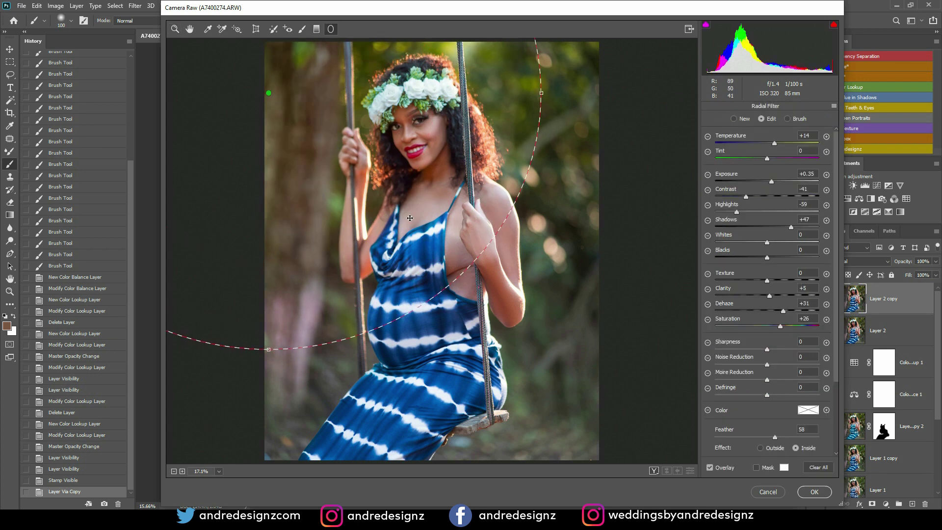
drag(268, 95, 248, 66)
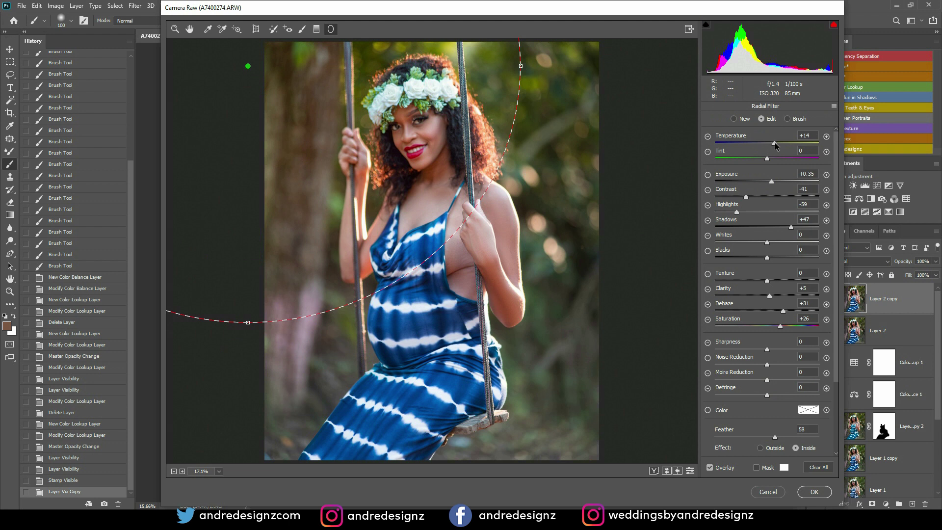
click(812, 134)
right_click(249, 69)
click(421, 15)
- Add a second radial filter with the same warming settings, centred just below the photo and covering the dress's lower half
click(735, 119)
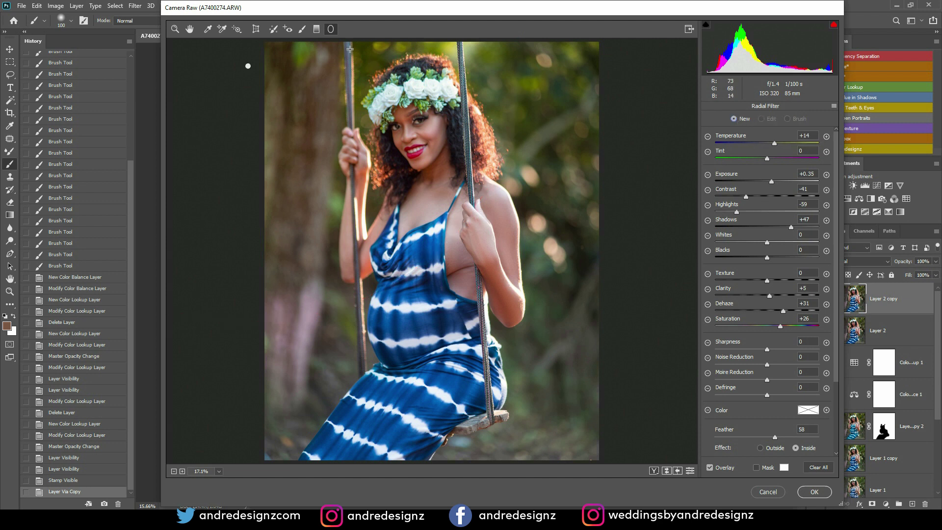
drag(477, 344, 604, 461)
drag(474, 344, 375, 479)
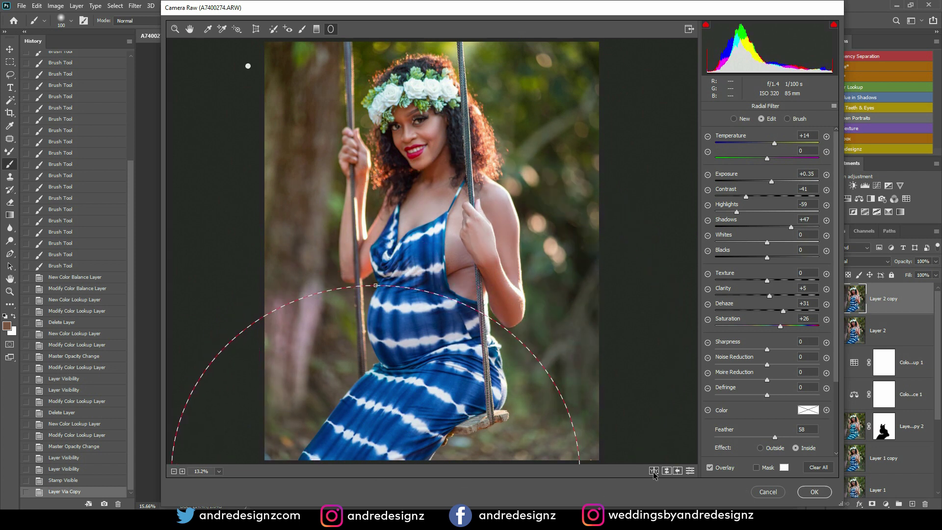
- Compare the radial filters side by side with the original and apply the Camera Raw Filter to Layer 2 copy
click(654, 471)
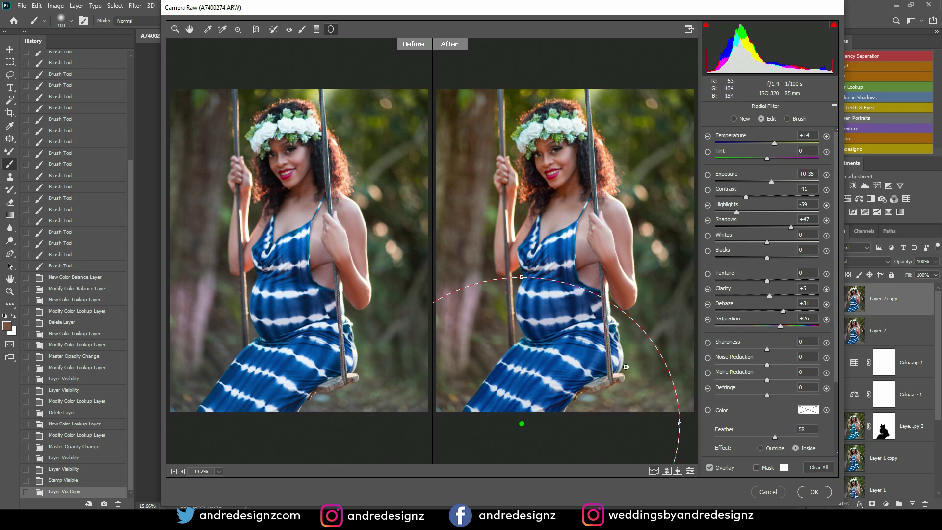
click(504, 167)
click(814, 492)
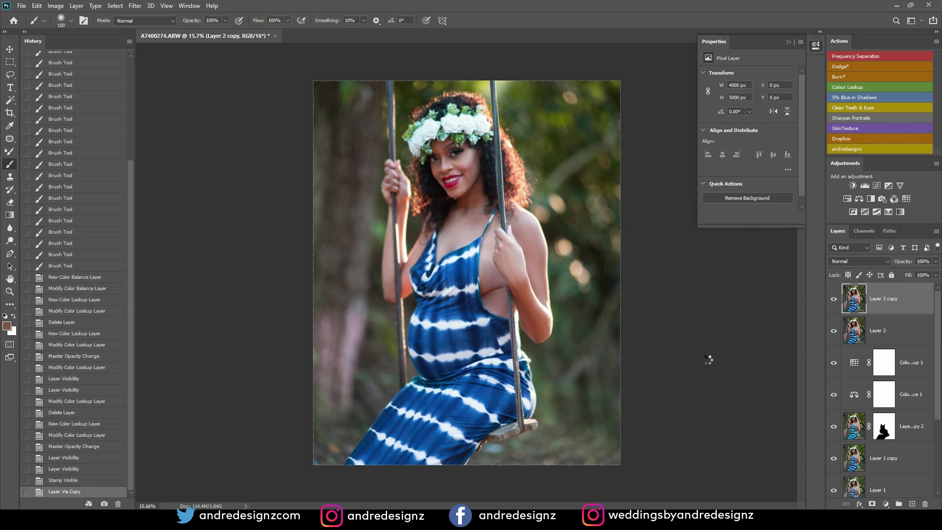
- Float the document window and duplicate the image as A7400274 copy with all its layers
drag(219, 36, 225, 75)
right_click(227, 78)
click(238, 84)
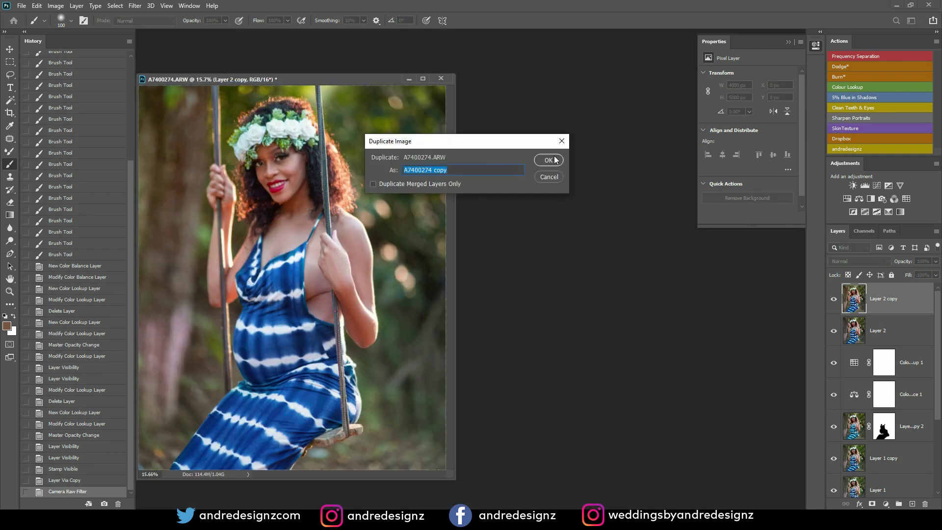
click(547, 160)
- Dock the floating A7400274.ARW window, tile both documents side by side with 2-up Vertical, and collapse the Properties panel covering the image
drag(322, 69, 333, 34)
click(189, 6)
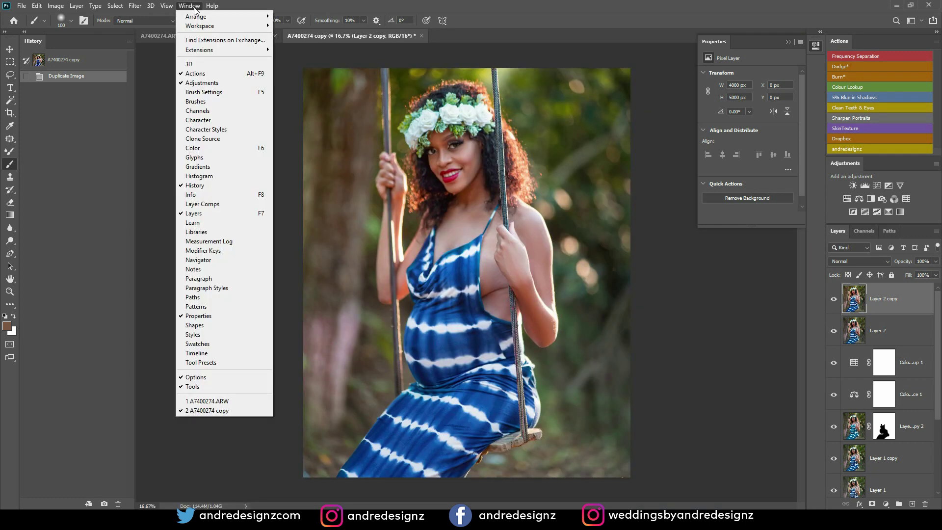
mouse_move(197, 16)
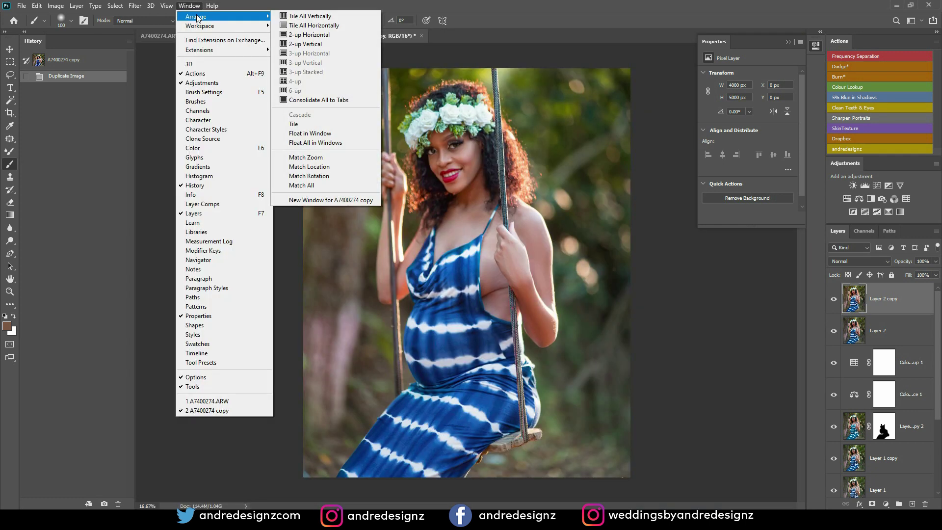
click(309, 44)
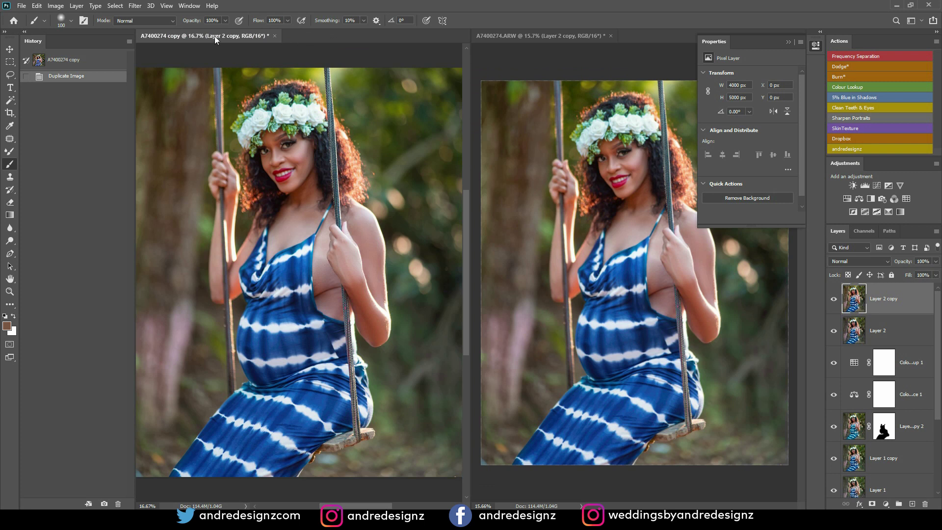
click(788, 42)
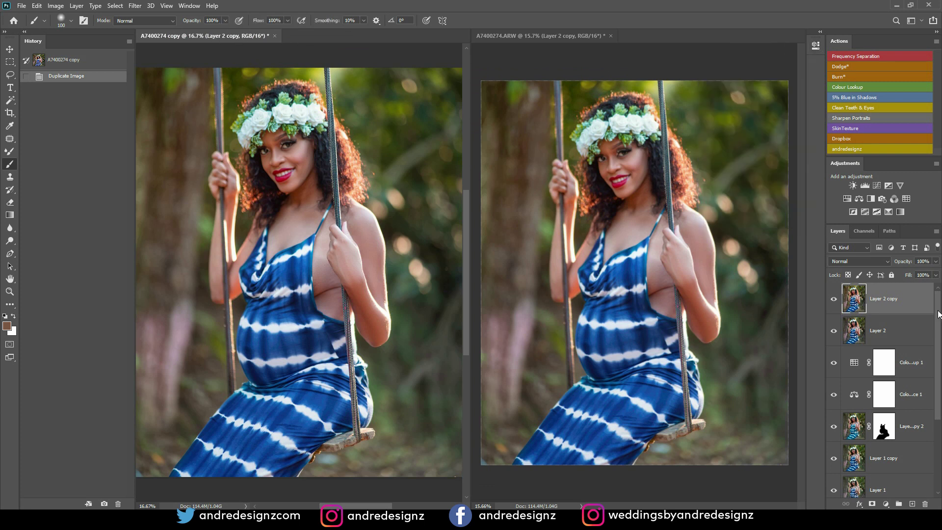
- Show only the Background layer in A7400274 copy and compare it with the finished edit in A7400274.ARW
scroll(939, 314, down, 3)
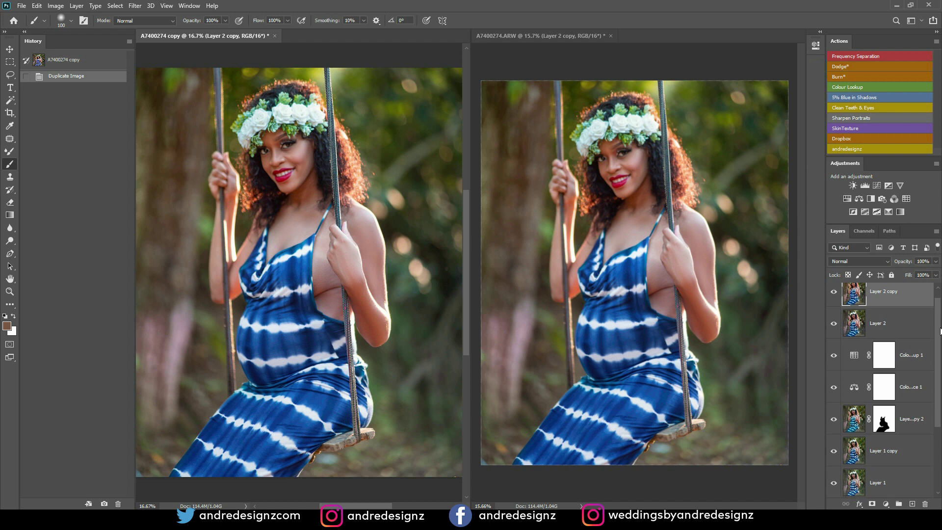
alt+click(834, 483)
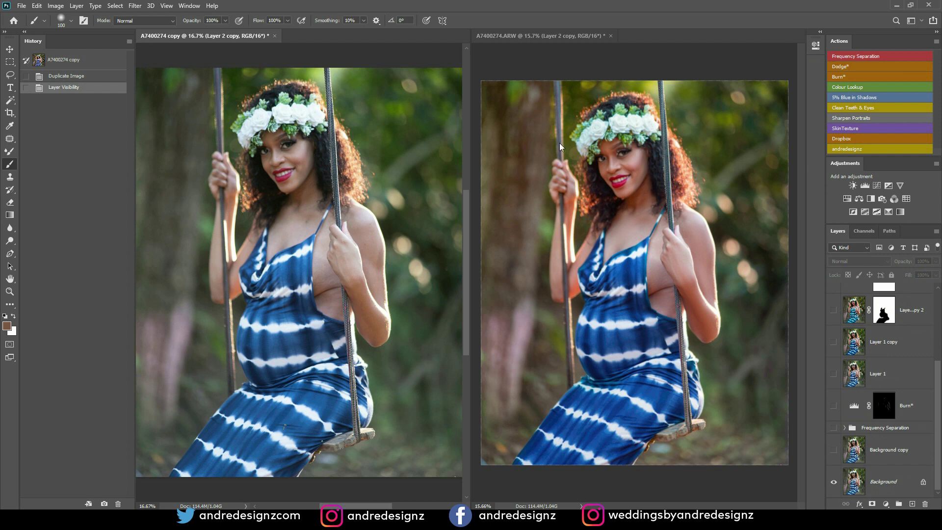
click(557, 35)
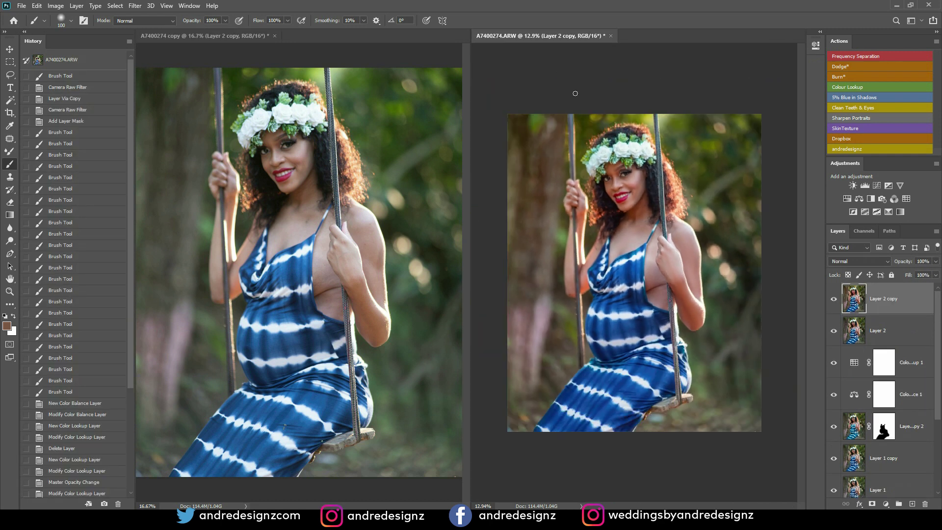
scroll(575, 94, up, 1)
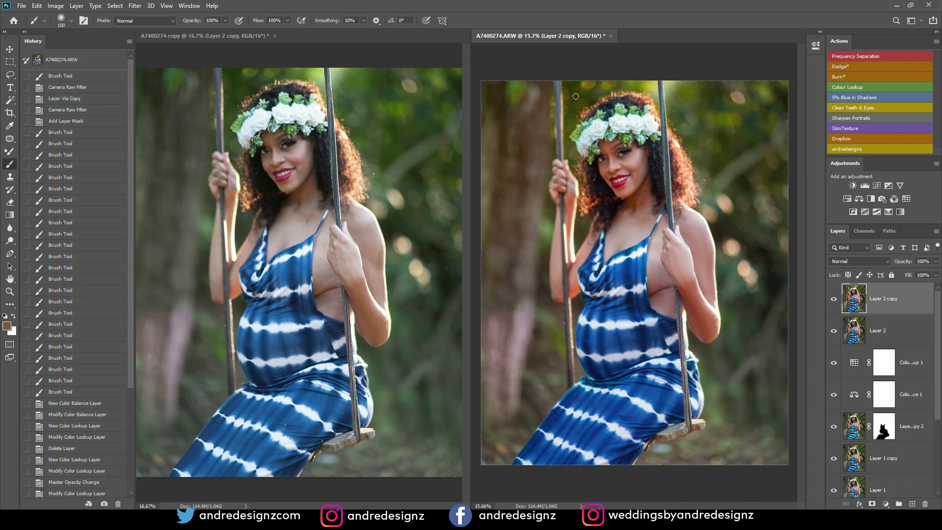
scroll(577, 97, down, 1)
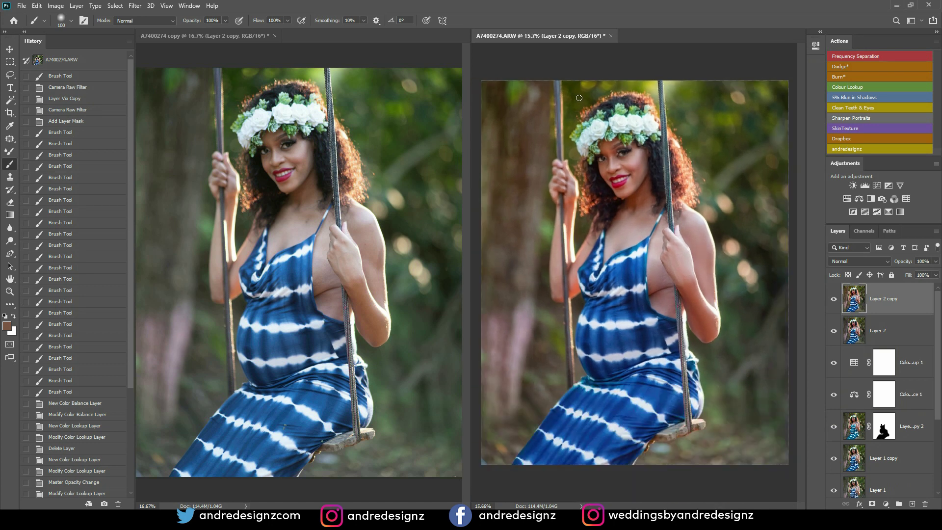